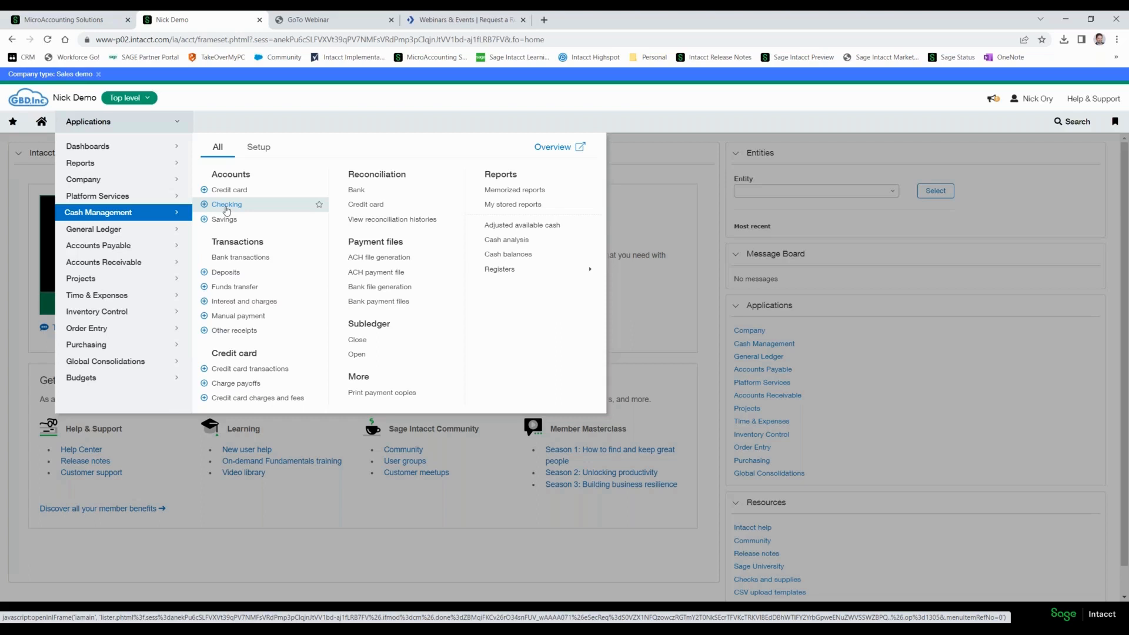
Open the third Silicon Valley Bank checking account for editing and show its banking cloud connection details.
left_click(226, 206)
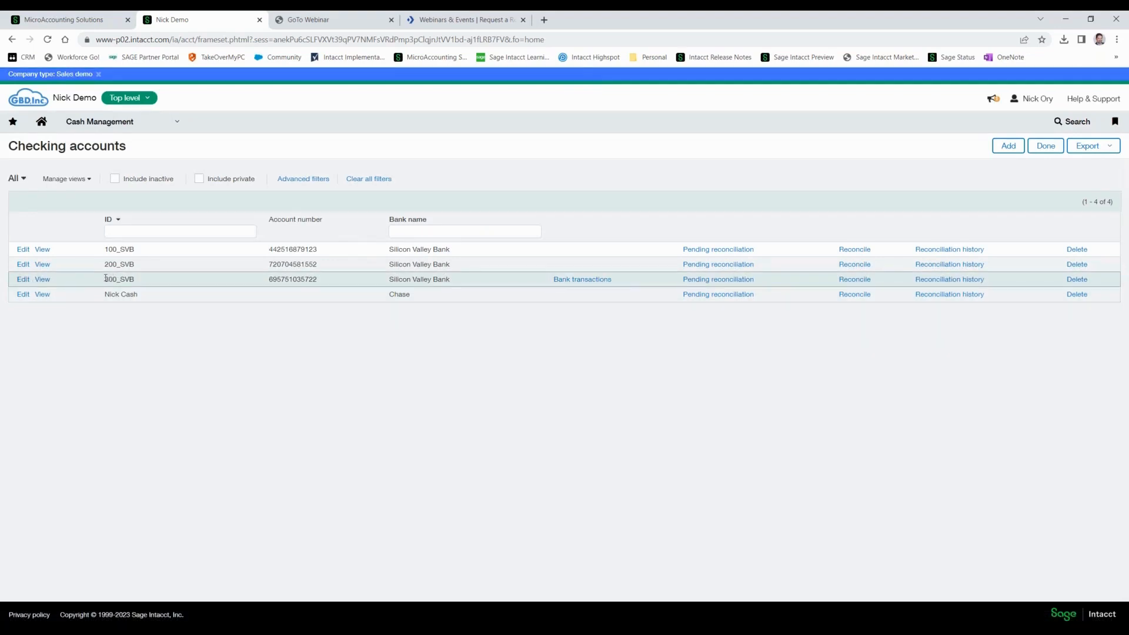
left_click(25, 284)
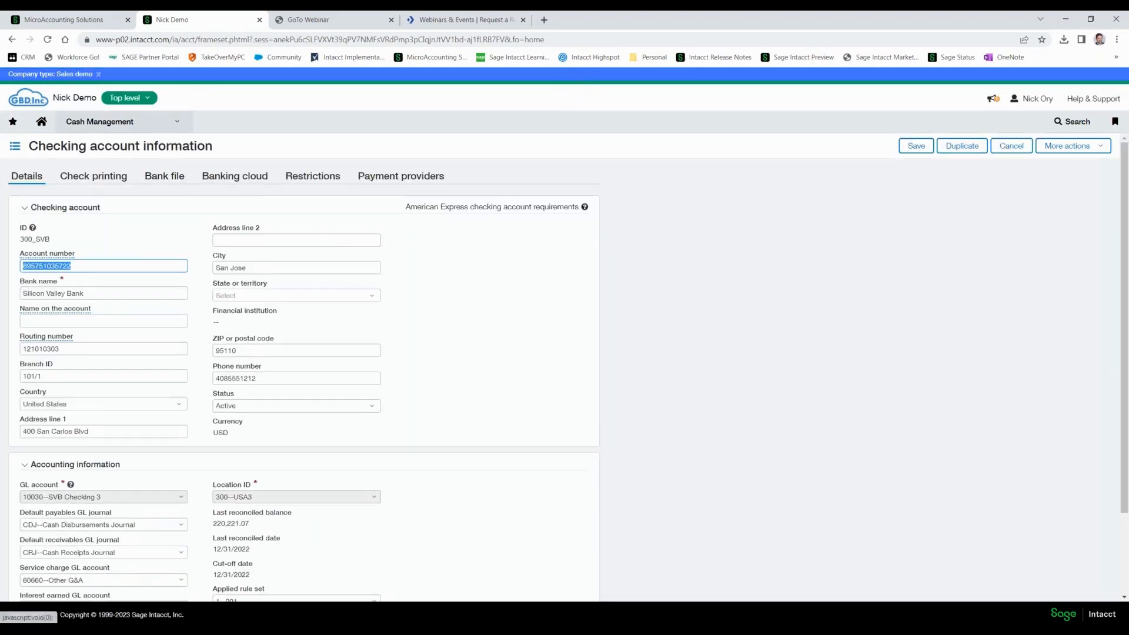
left_click(231, 176)
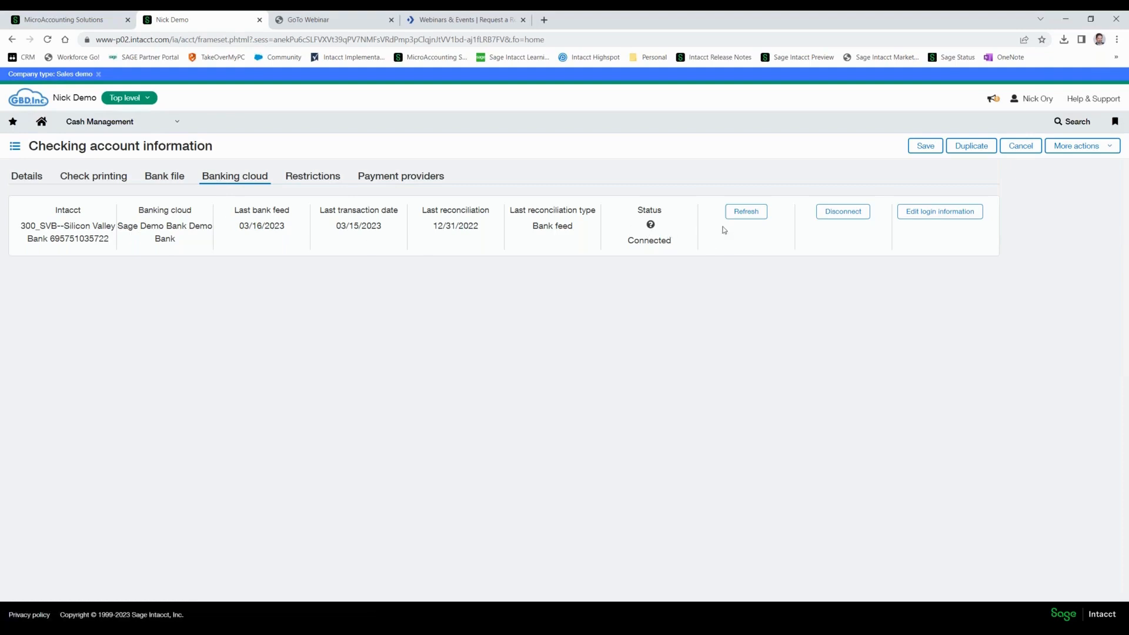
Try to refresh the checking account's bank feed.
left_click(741, 214)
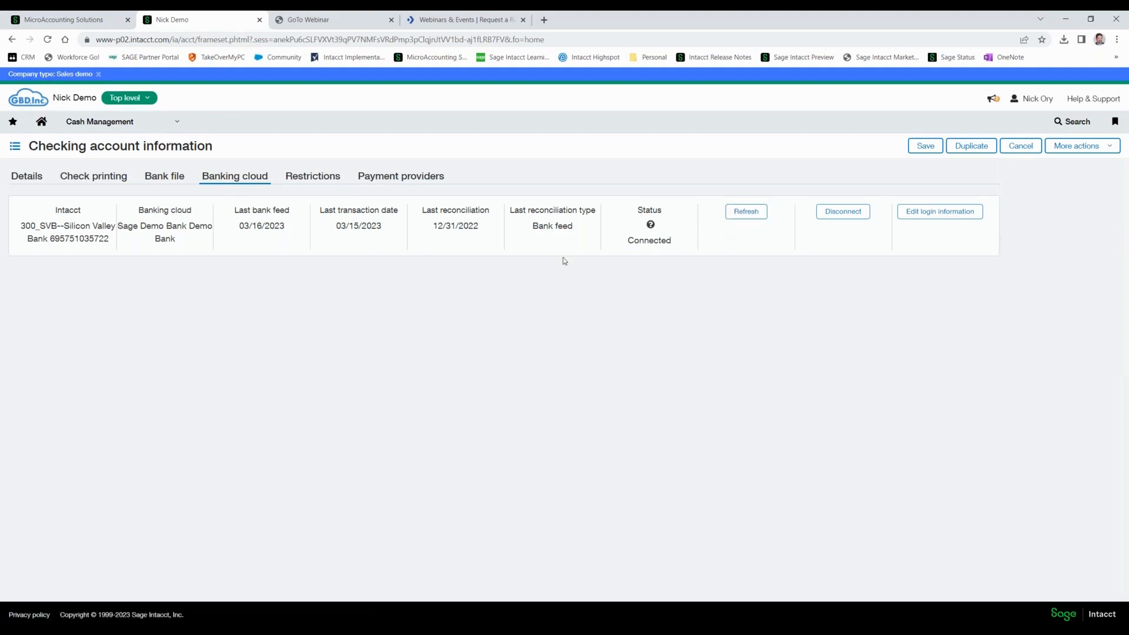
left_click(742, 216)
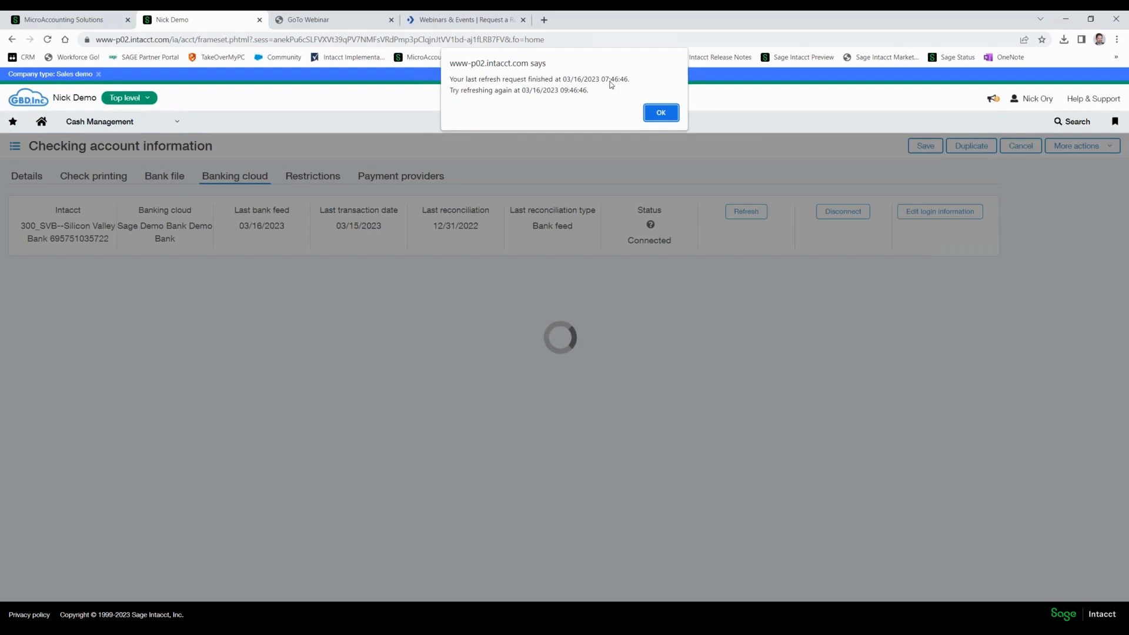
left_click(661, 113)
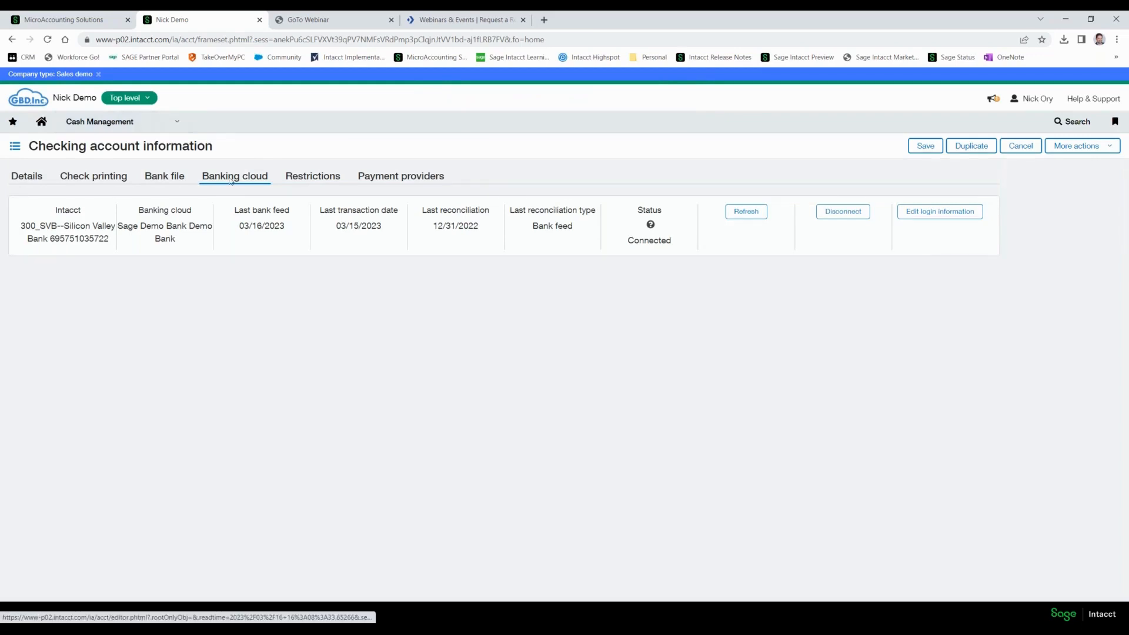
Leave the checking account without saving and look through the Cash Management bank transactions, comparing their document types.
left_click(156, 124)
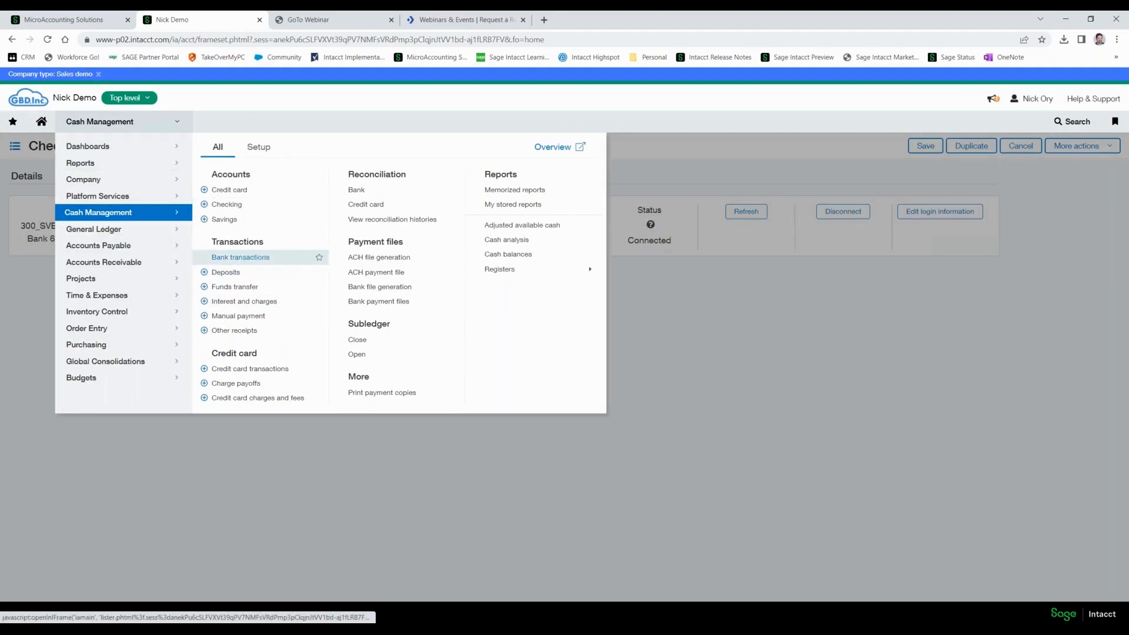
left_click(235, 259)
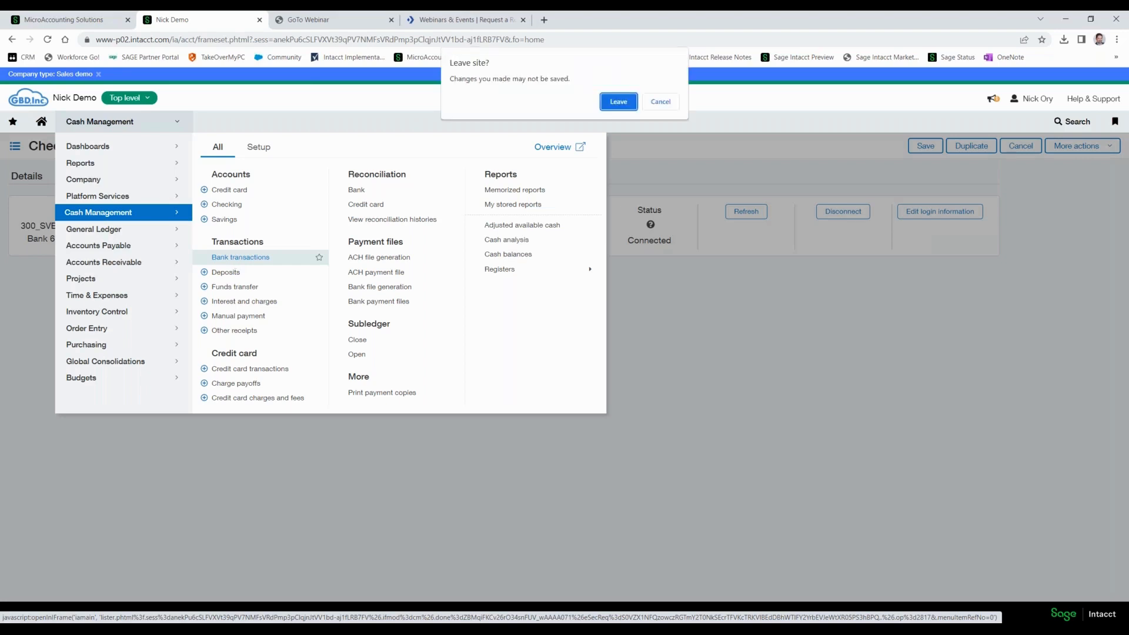
left_click(618, 102)
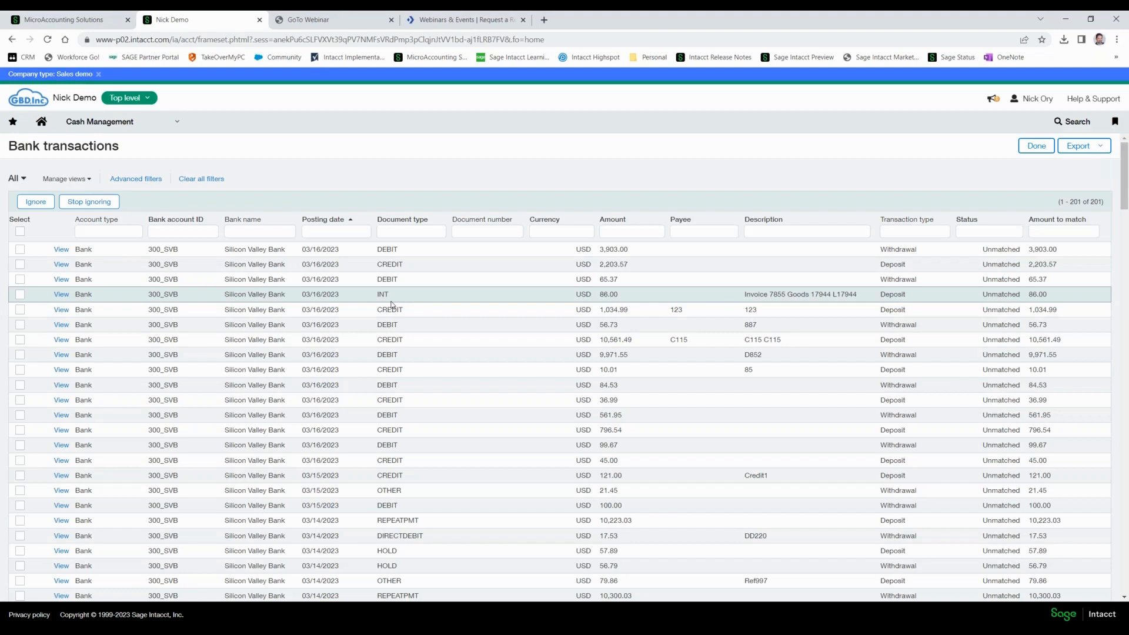
scroll(392, 304, "down", 1)
scroll(391, 294, "down", 6)
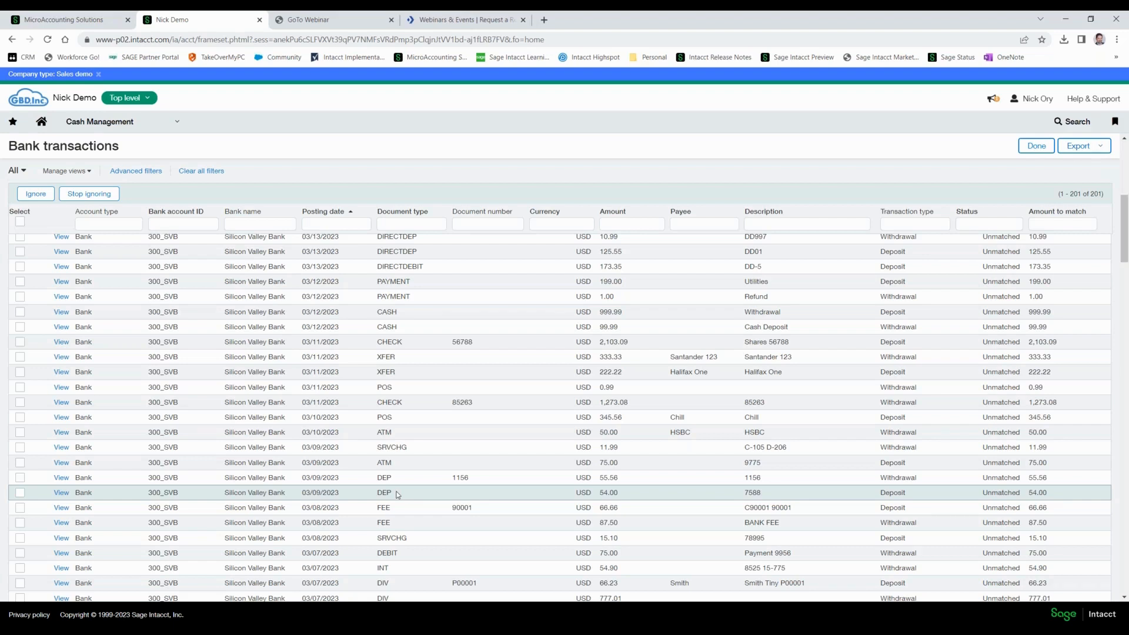
scroll(398, 495, "up", 10)
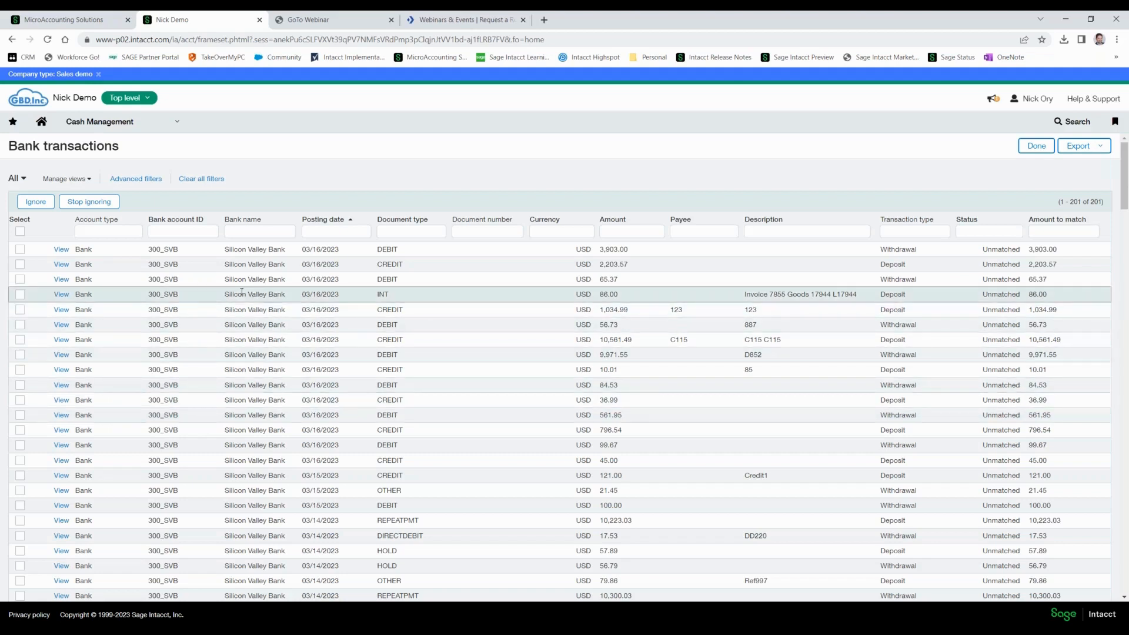
View the 2,203.57 credit bank transaction and examine its details and matched transactions section.
left_click(61, 265)
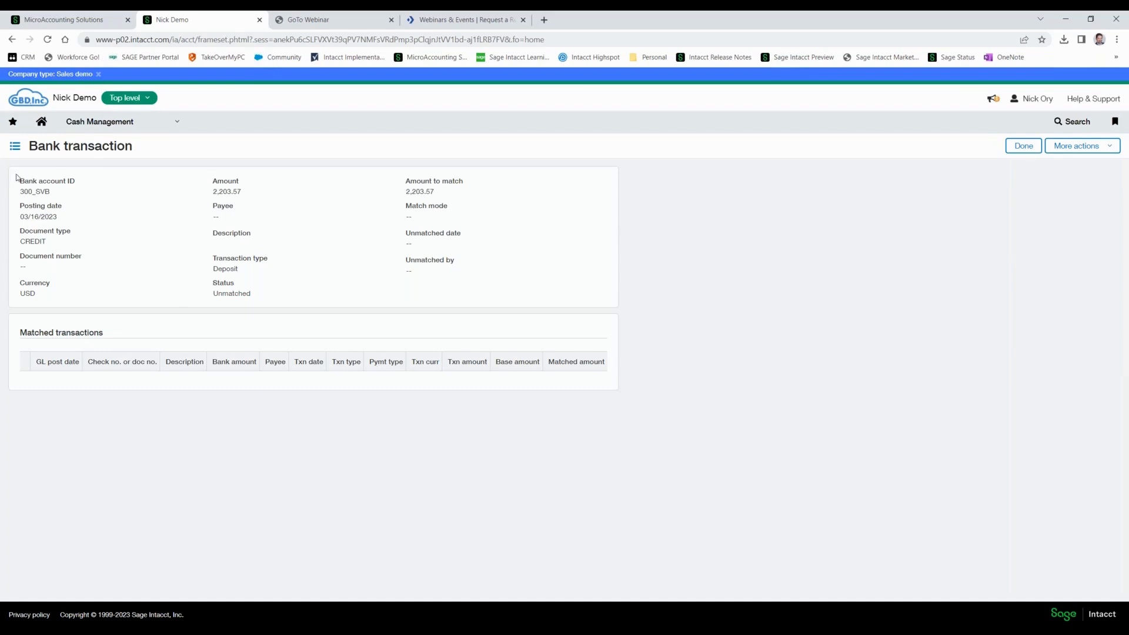
left_click_drag(16, 179, 475, 288)
left_click(491, 279)
left_click_drag(18, 333, 574, 368)
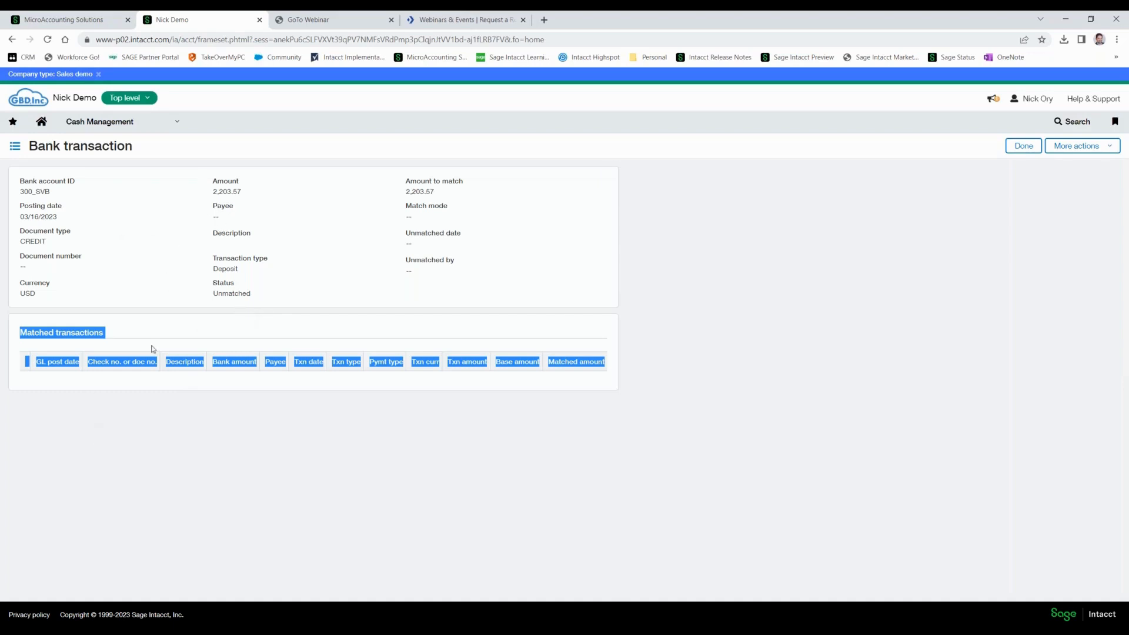
Add a new Cash Management reconciliation rule and set its type to Create rule.
left_click(138, 131)
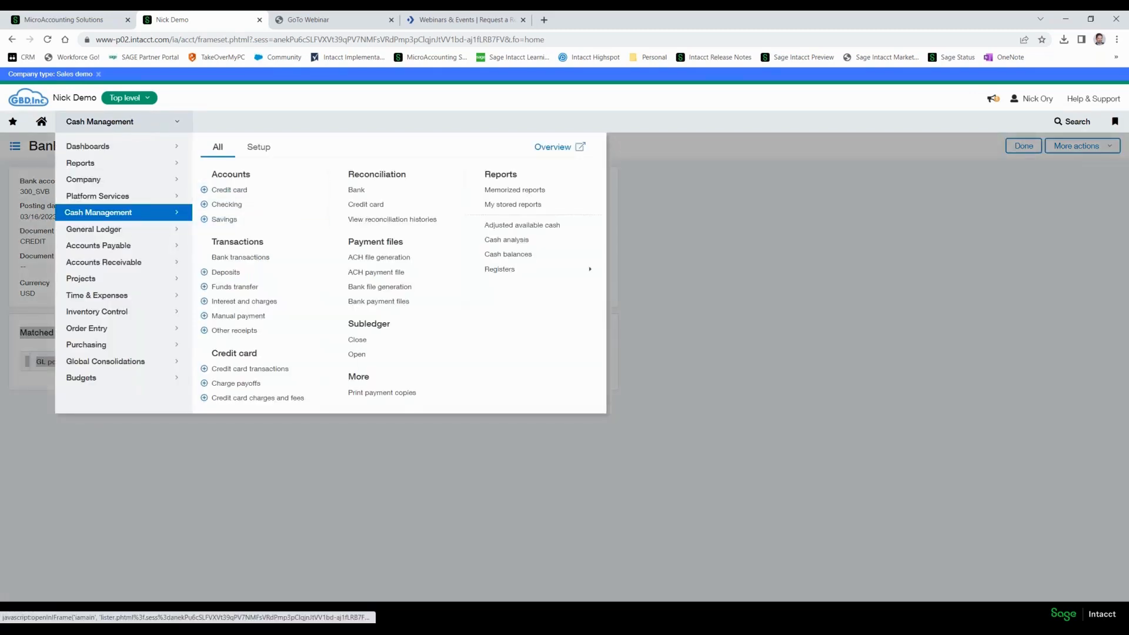
left_click(262, 148)
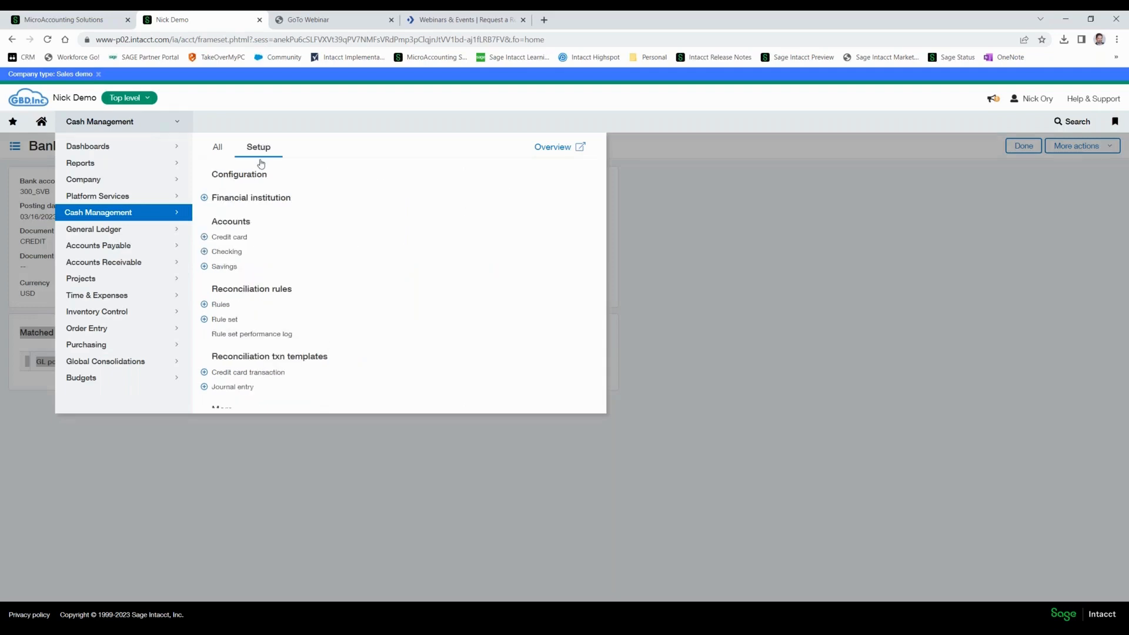
left_click(221, 306)
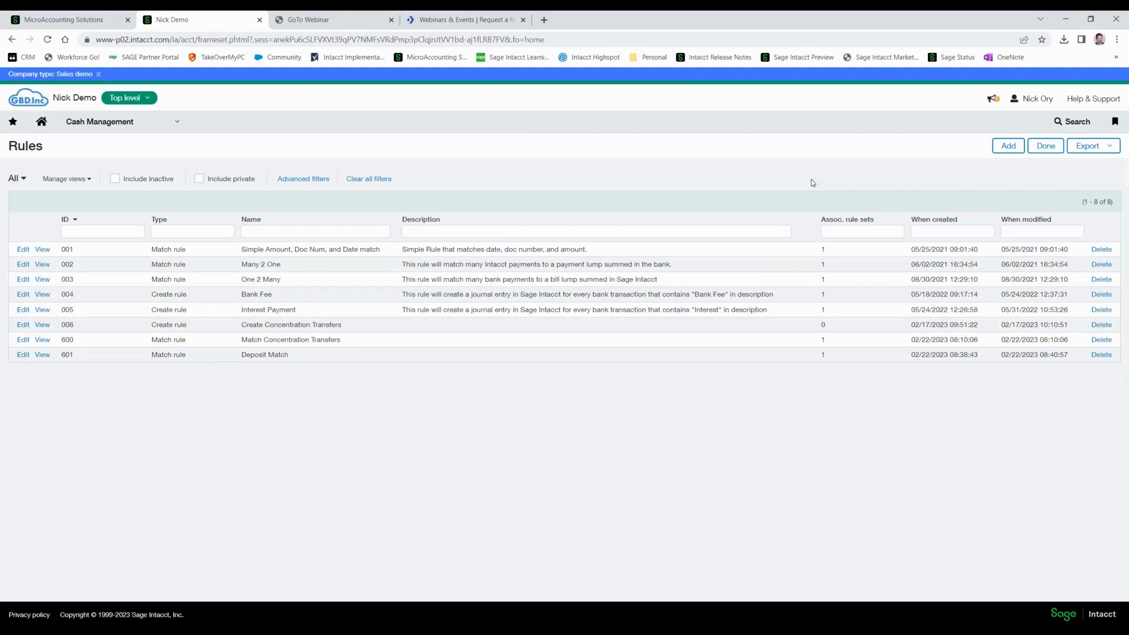
left_click(1007, 147)
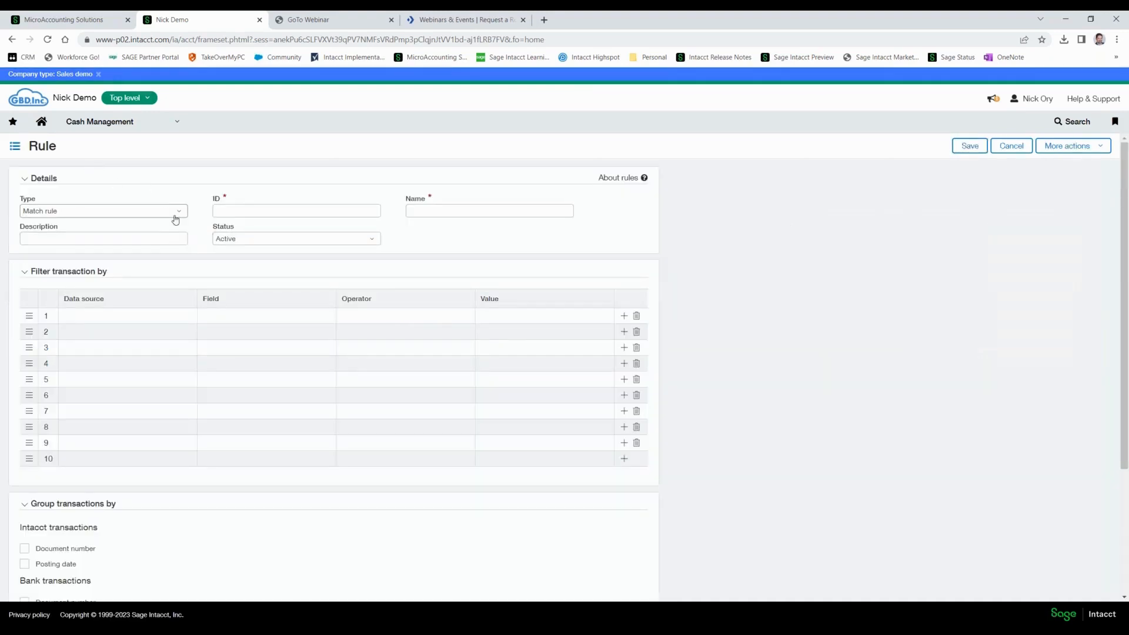
left_click(178, 213)
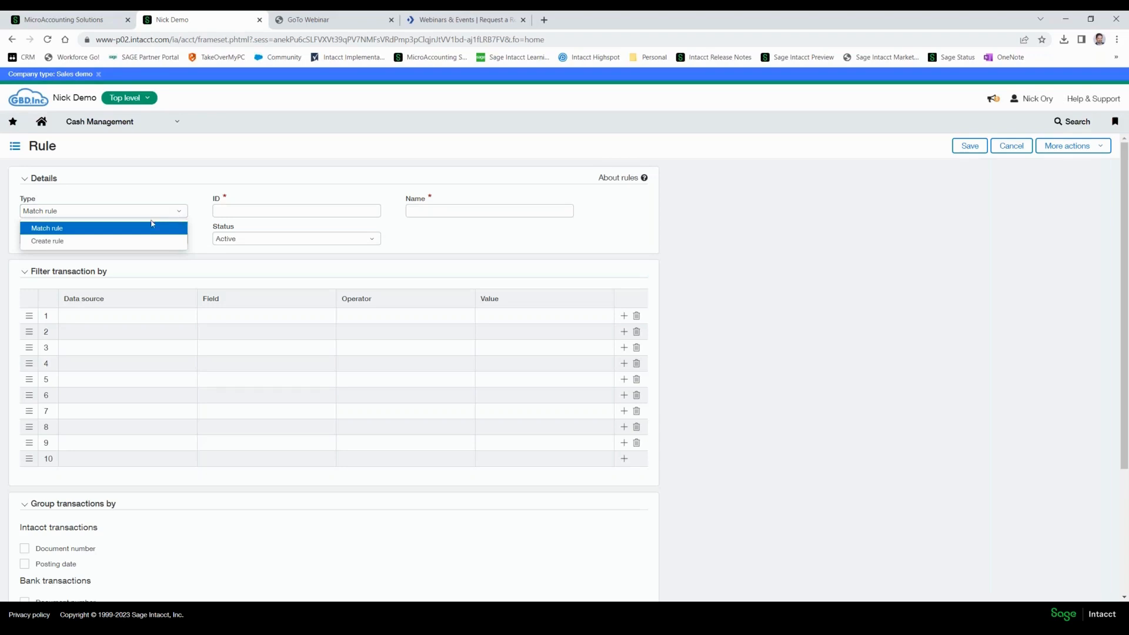
left_click(71, 247)
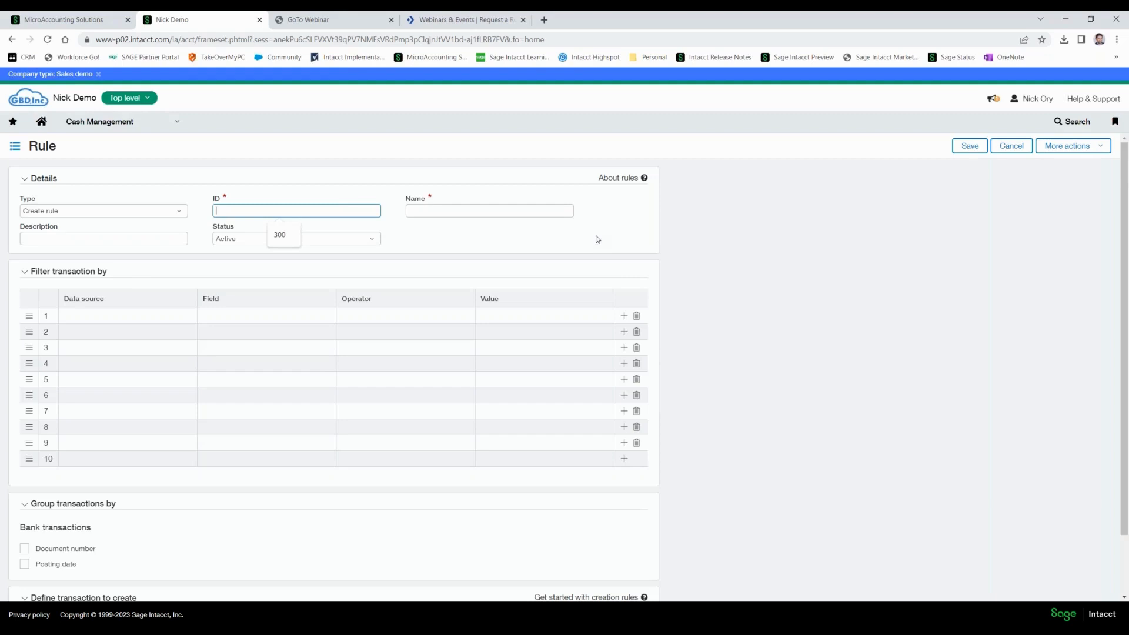
Give the new rule the ID 1000 and the name Account Interest.
type("1000")
key("Tab")
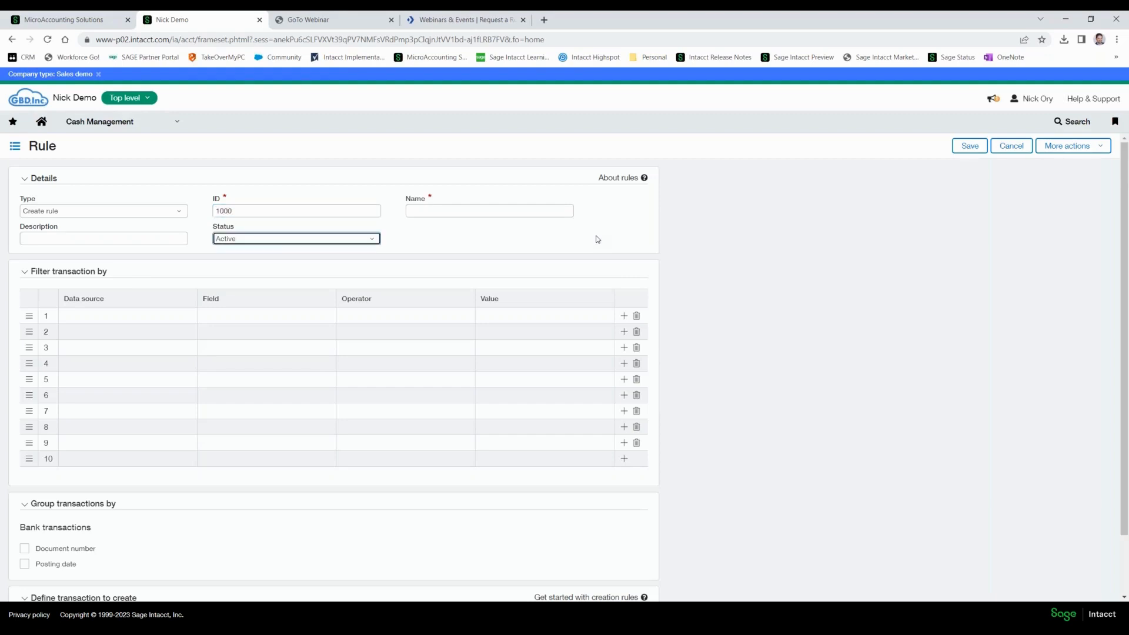
key("Tab")
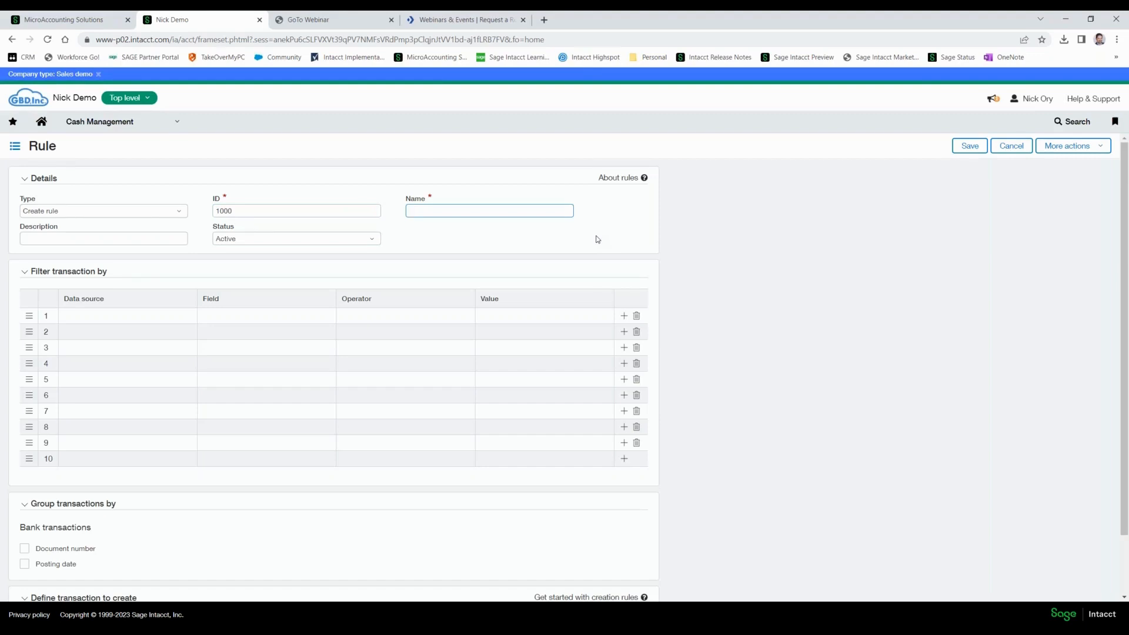
type("Account Interest")
left_click(144, 239)
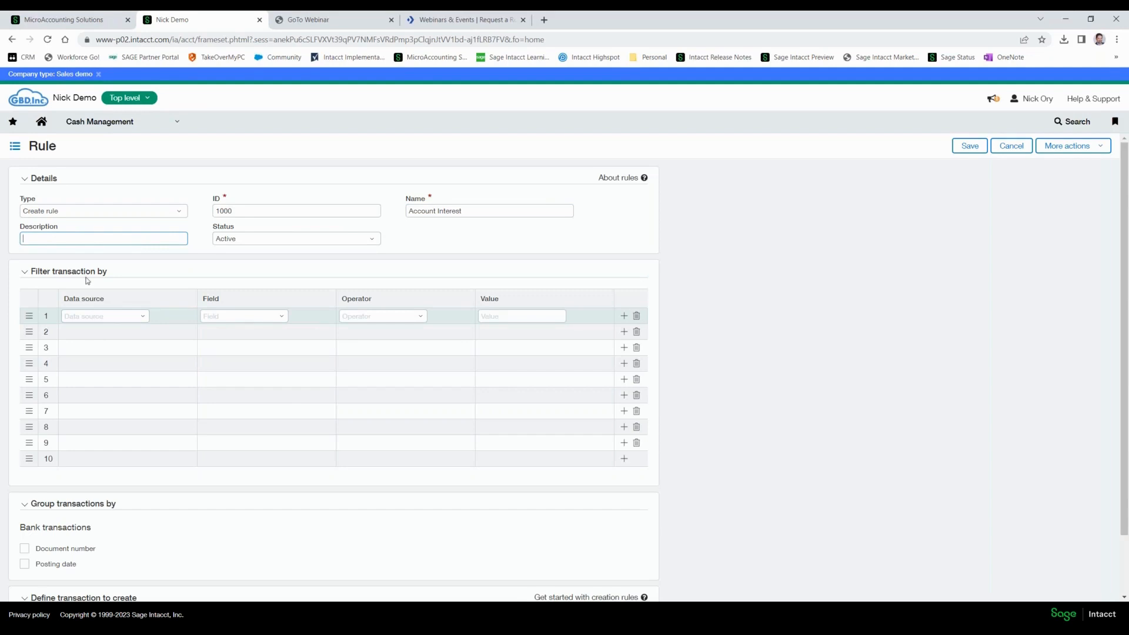
Define the rule's first filter with data source Bank transactions, field Document type, operator Equals and value INT.
left_click(145, 317)
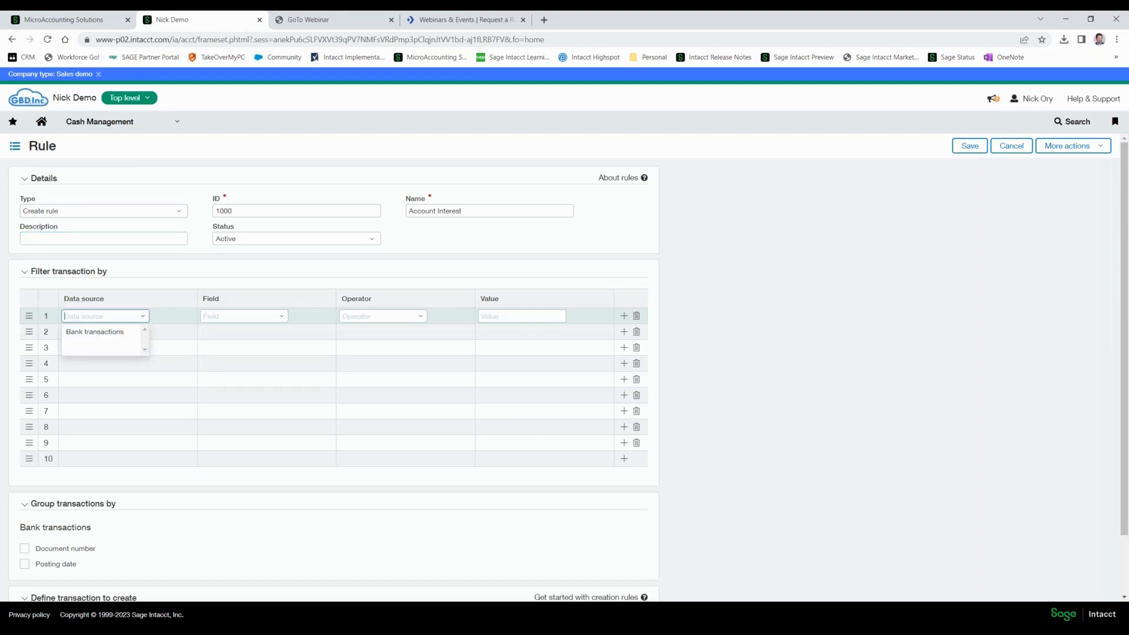
left_click(117, 335)
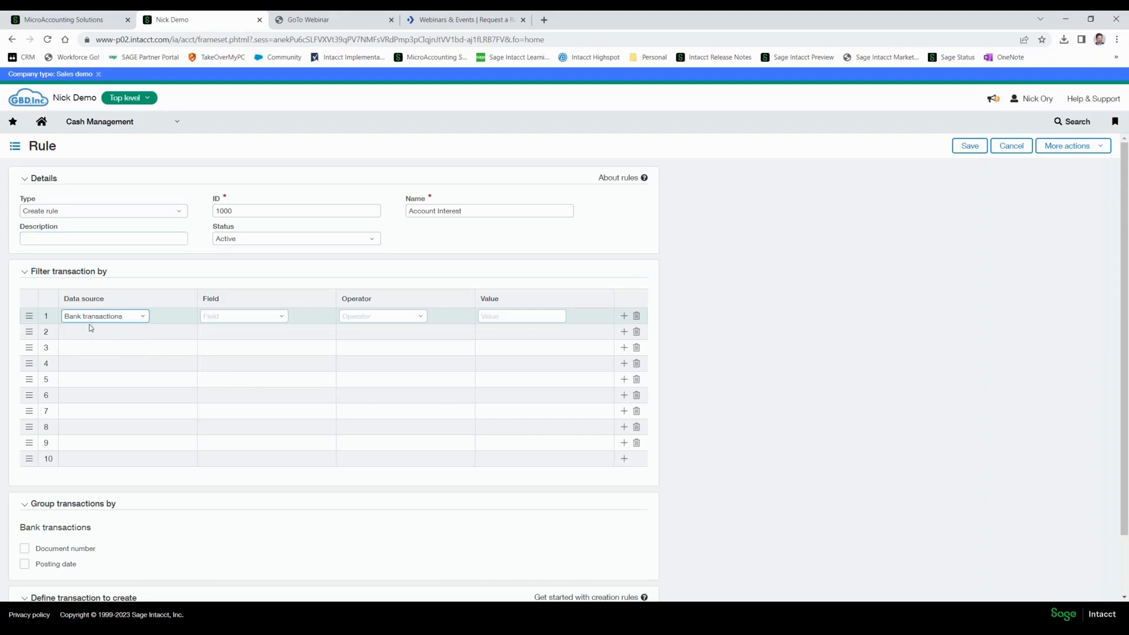
left_click(143, 317)
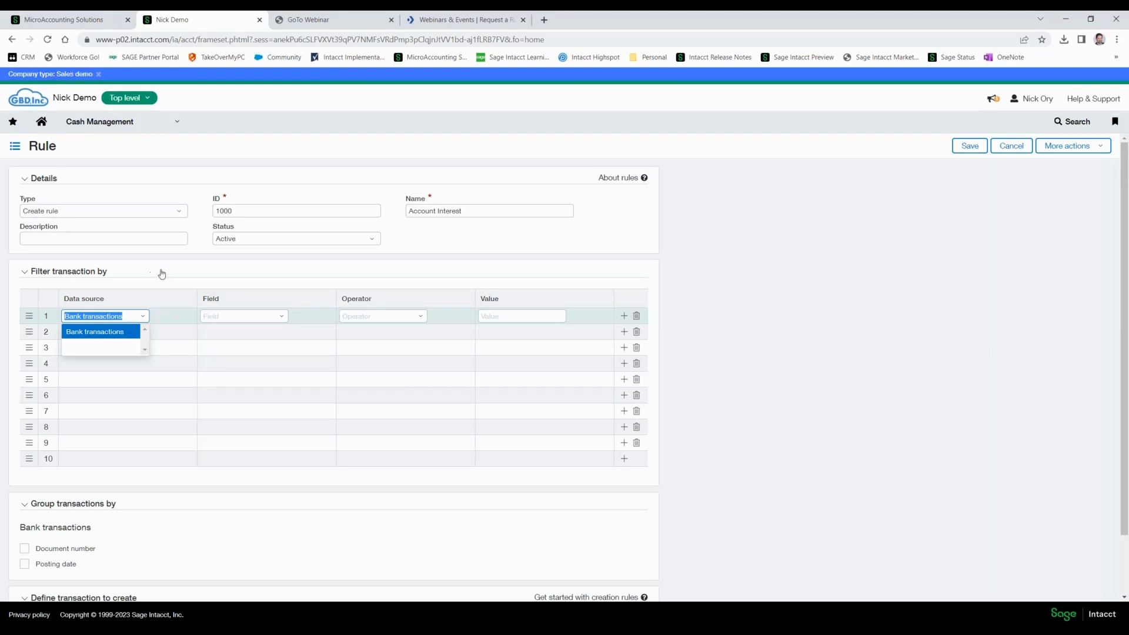
left_click(192, 260)
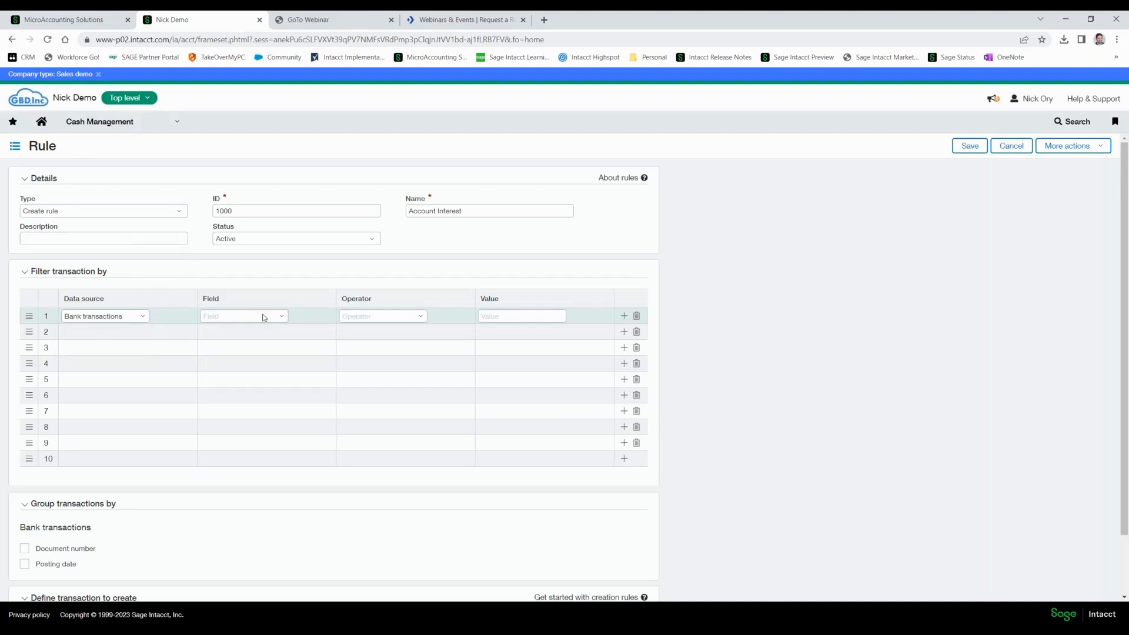
left_click(283, 318)
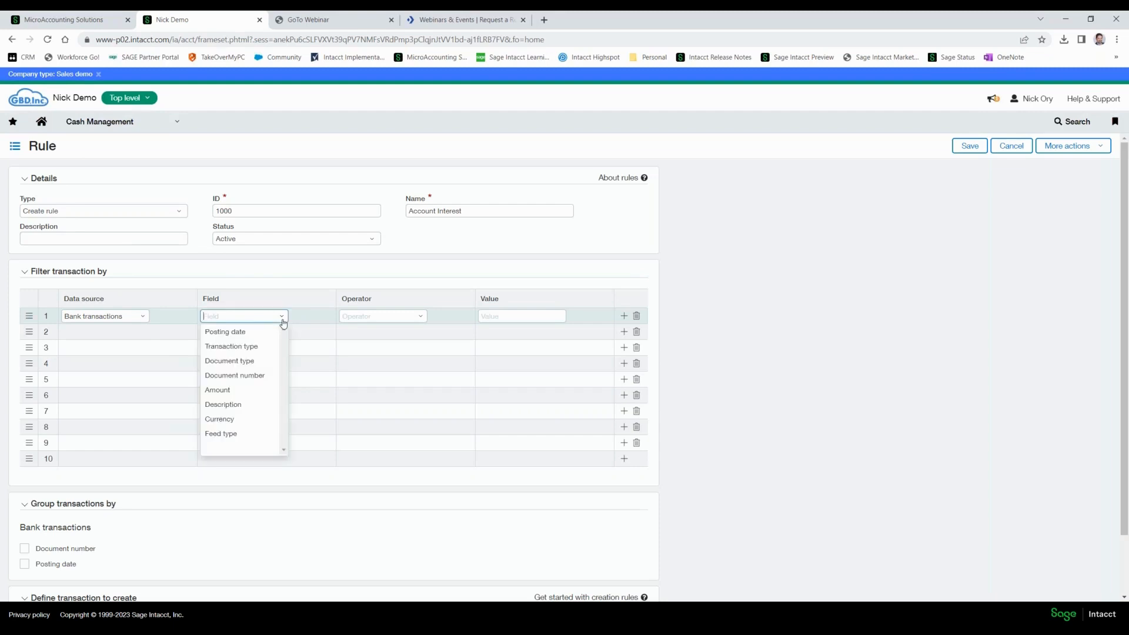
left_click(245, 365)
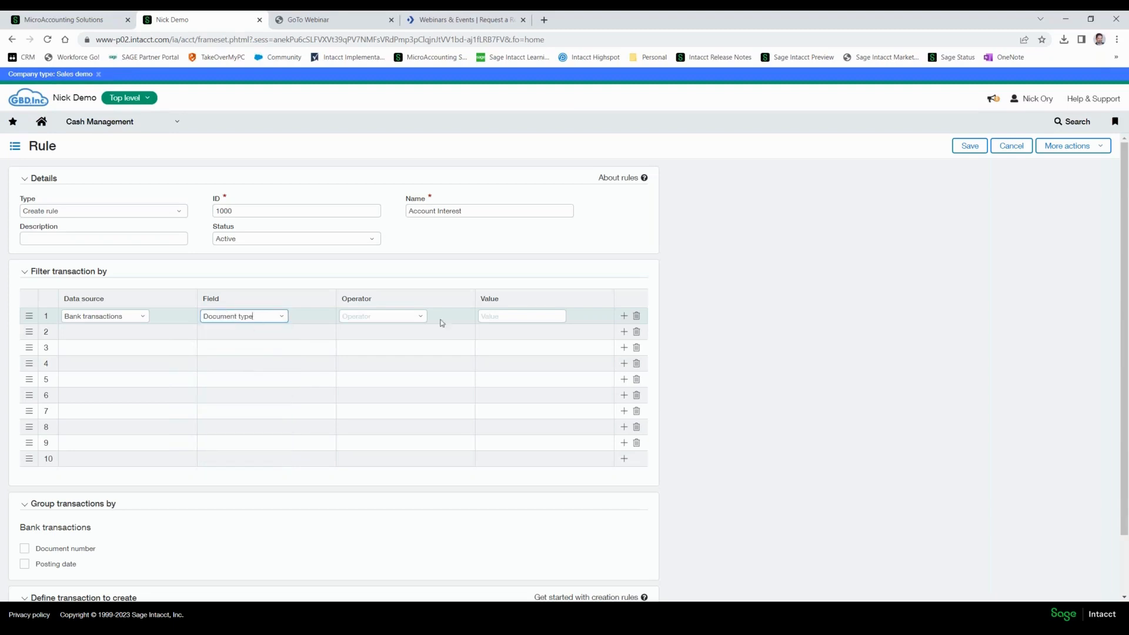
left_click(419, 318)
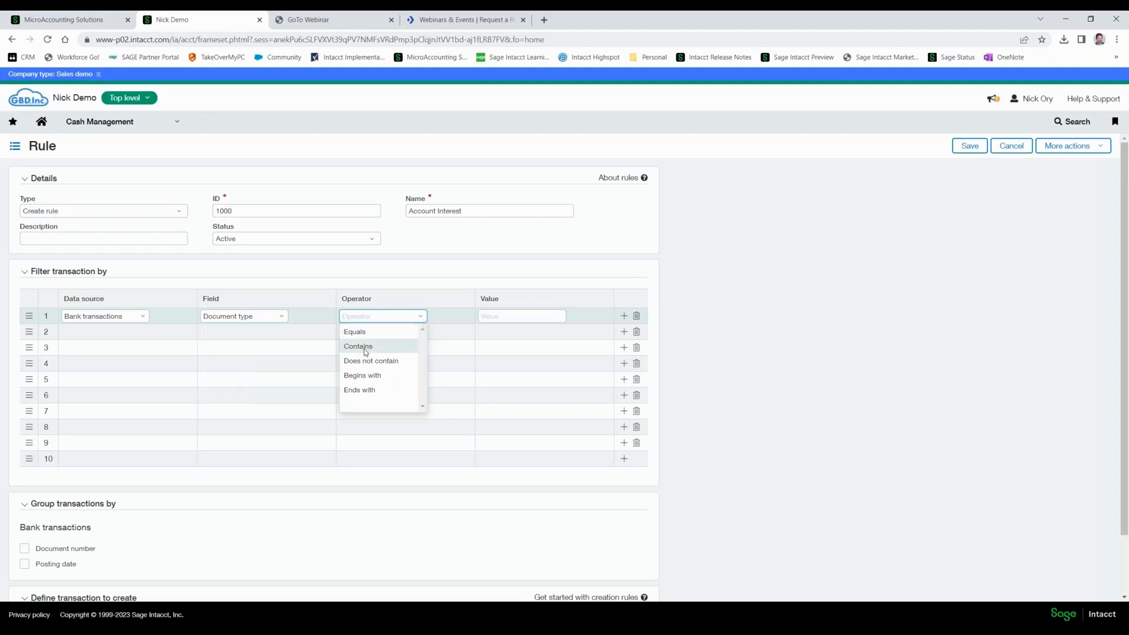
left_click(354, 332)
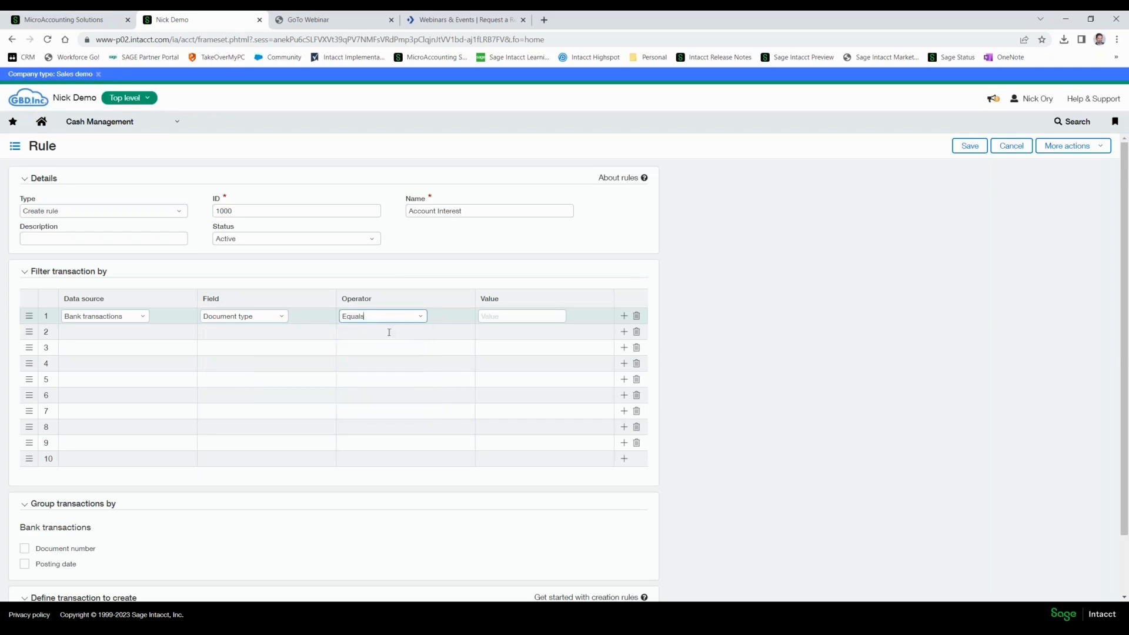
left_click(511, 317)
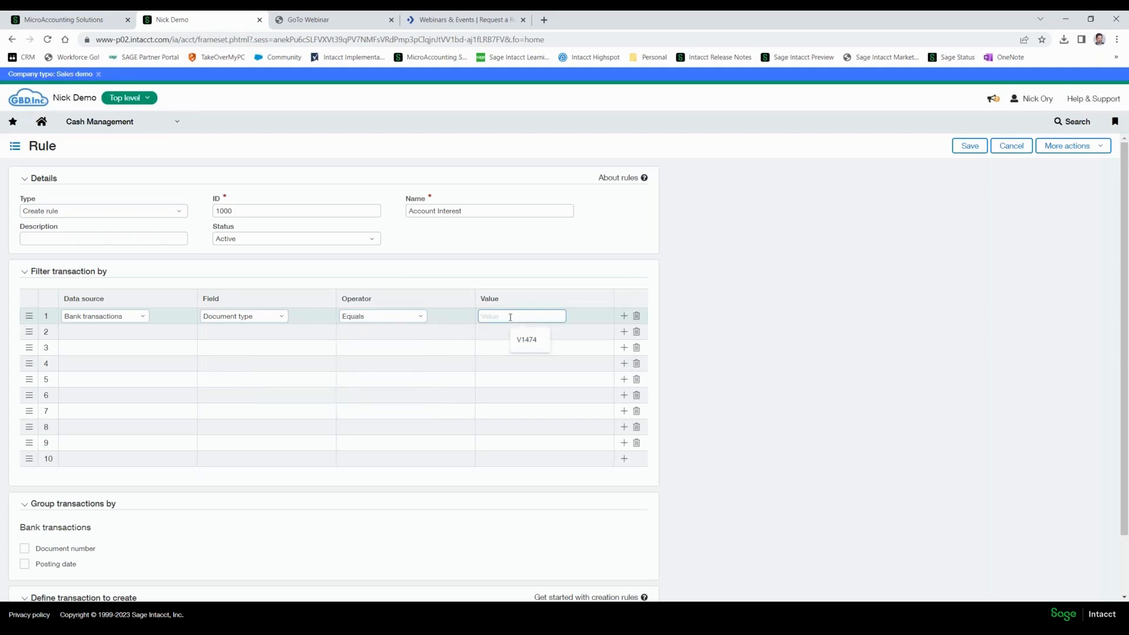
type("INT")
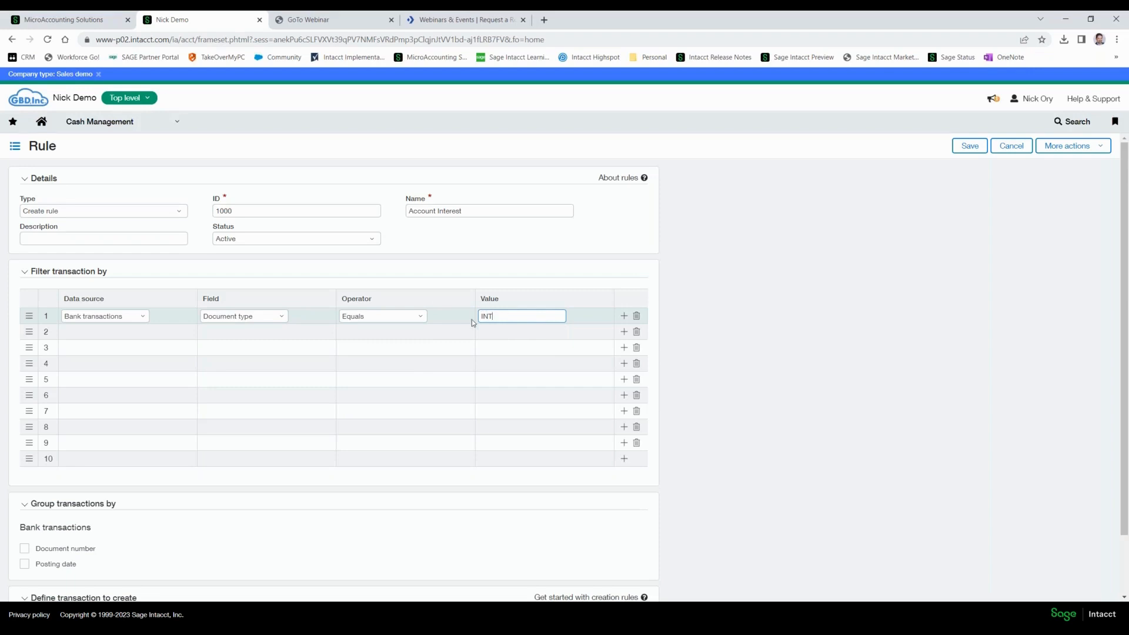
Open the Cash Management bank transactions list in a duplicate browser tab, leaving the rule form open.
right_click(181, 19)
left_click(214, 95)
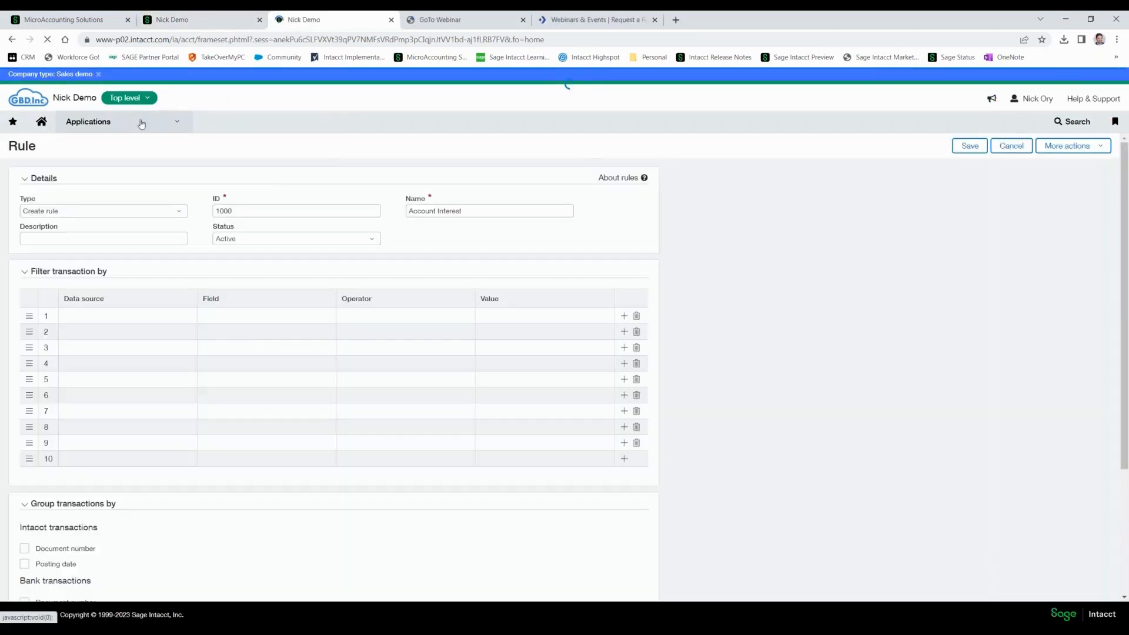
mouse_move(141, 122)
left_click(123, 213)
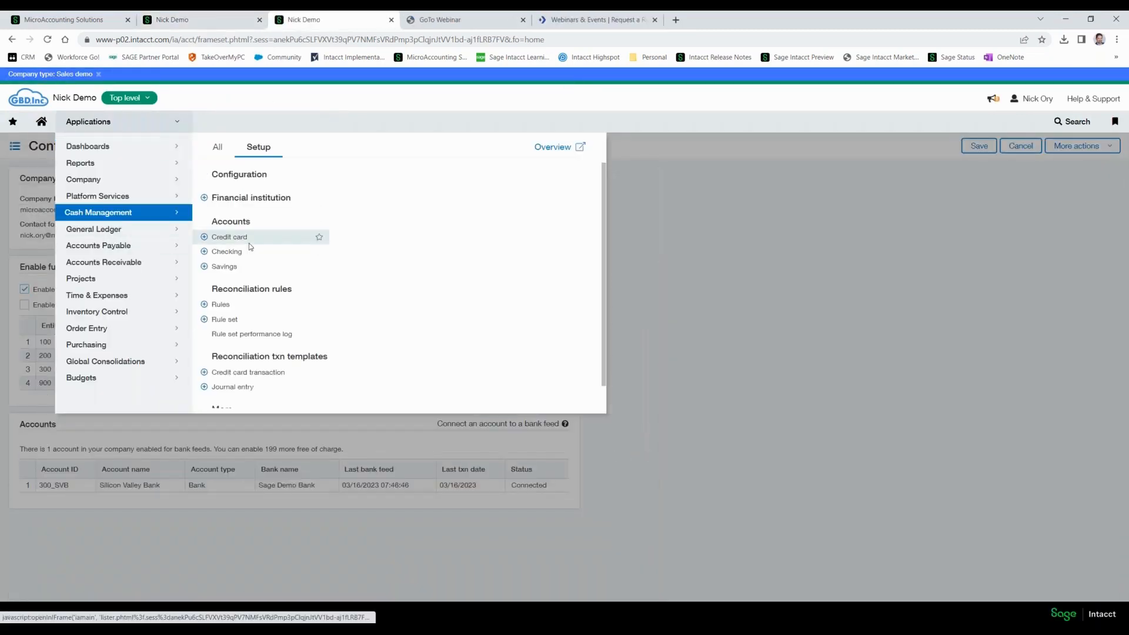
left_click(222, 148)
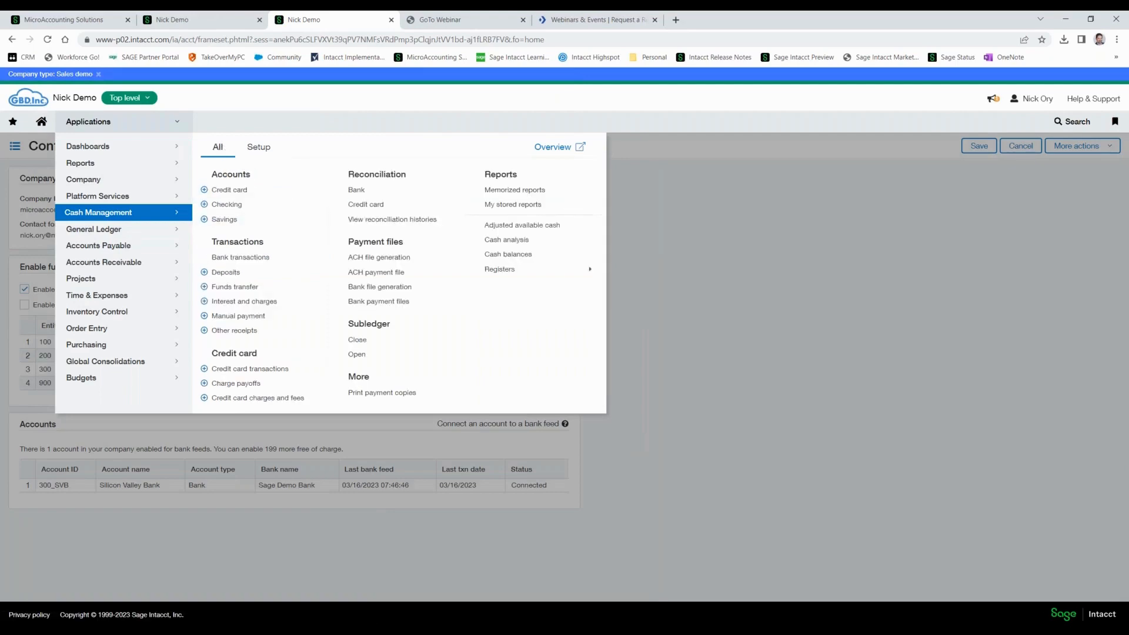
left_click(233, 259)
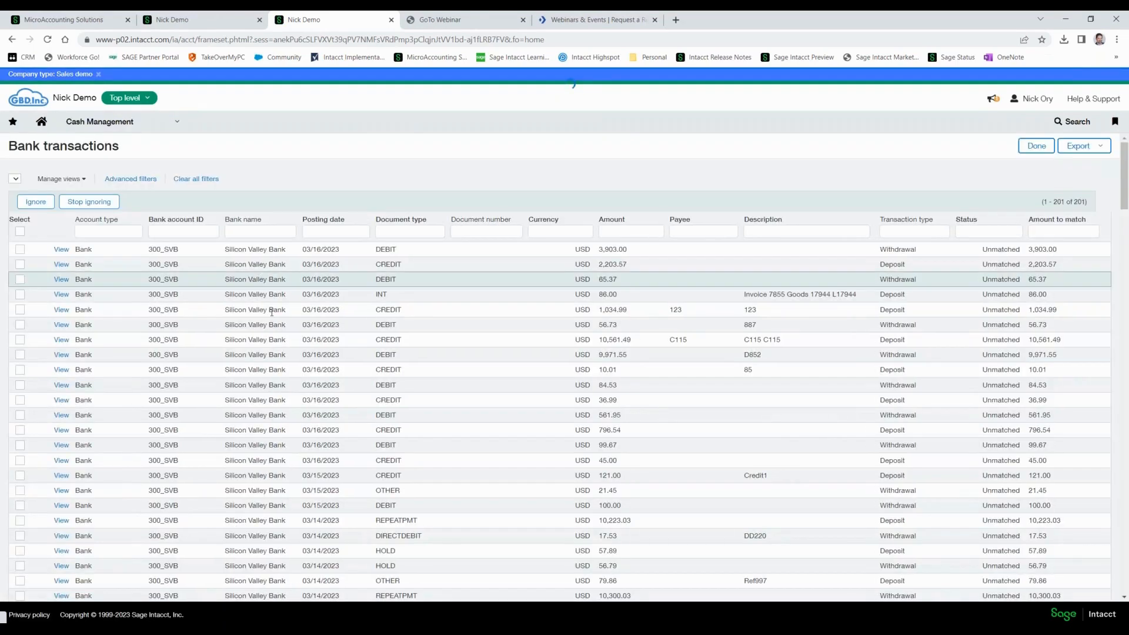
Filter the bank transactions list by document type INT.
left_click(398, 231)
type("INT")
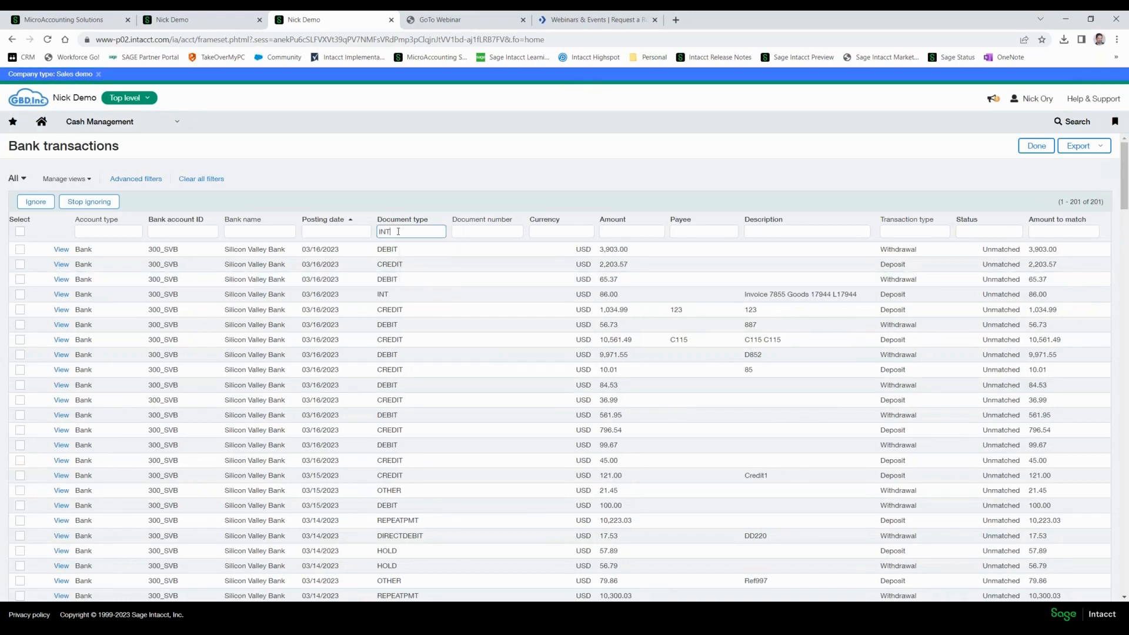
key("Return")
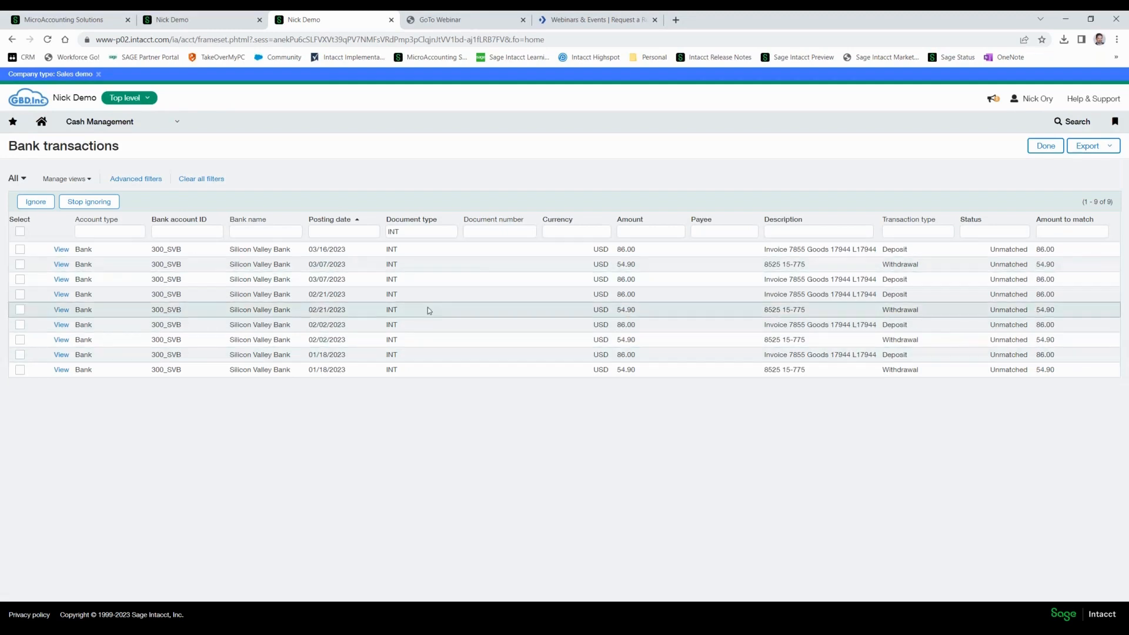
Return to the rule form and add a second filter: Bank transactions, Amount, Is greater than, 50.
left_click(205, 23)
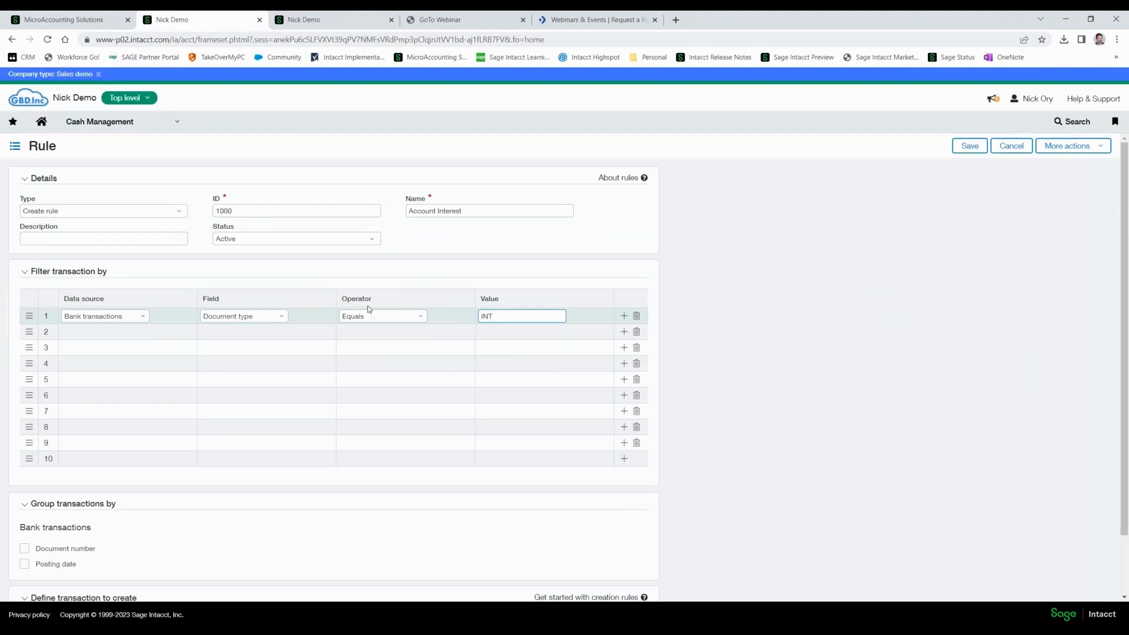
left_click(136, 334)
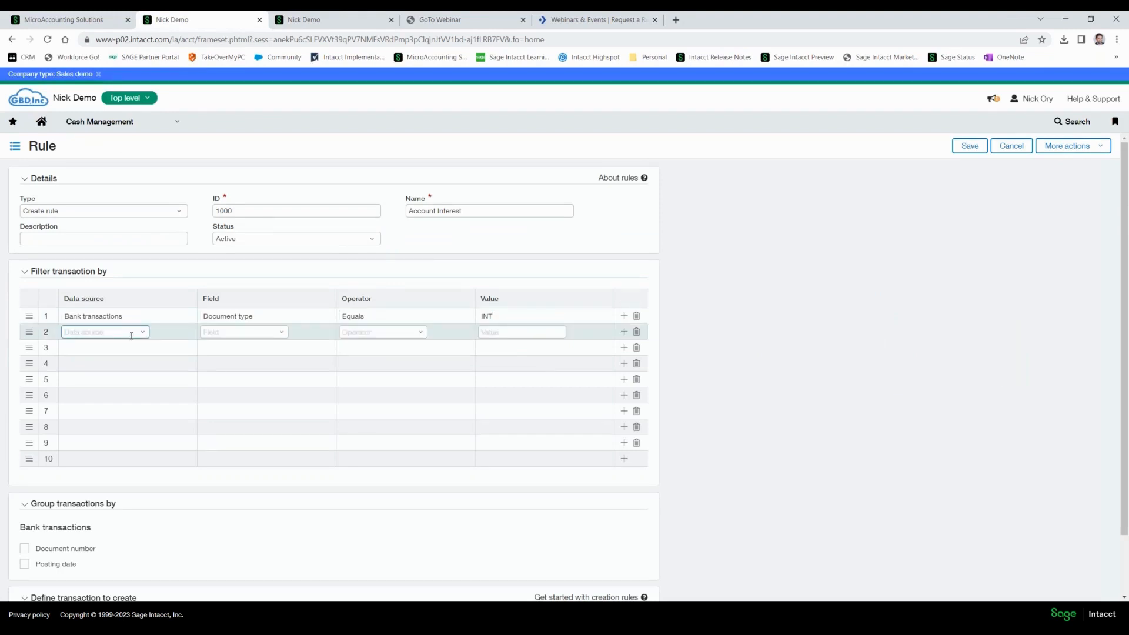
left_click(143, 334)
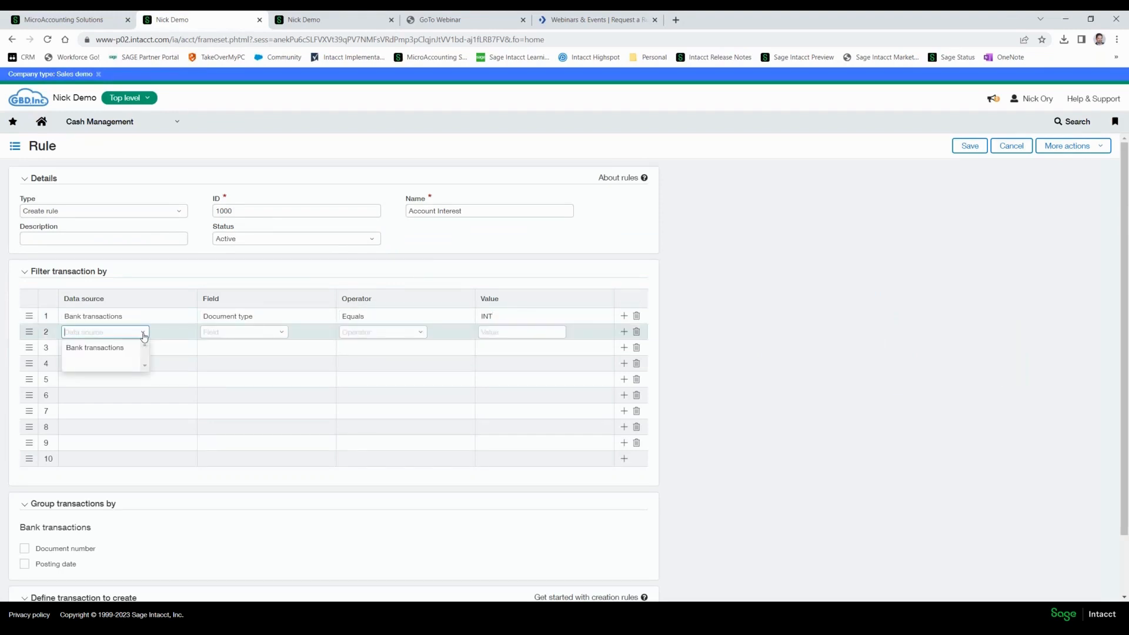
left_click(104, 349)
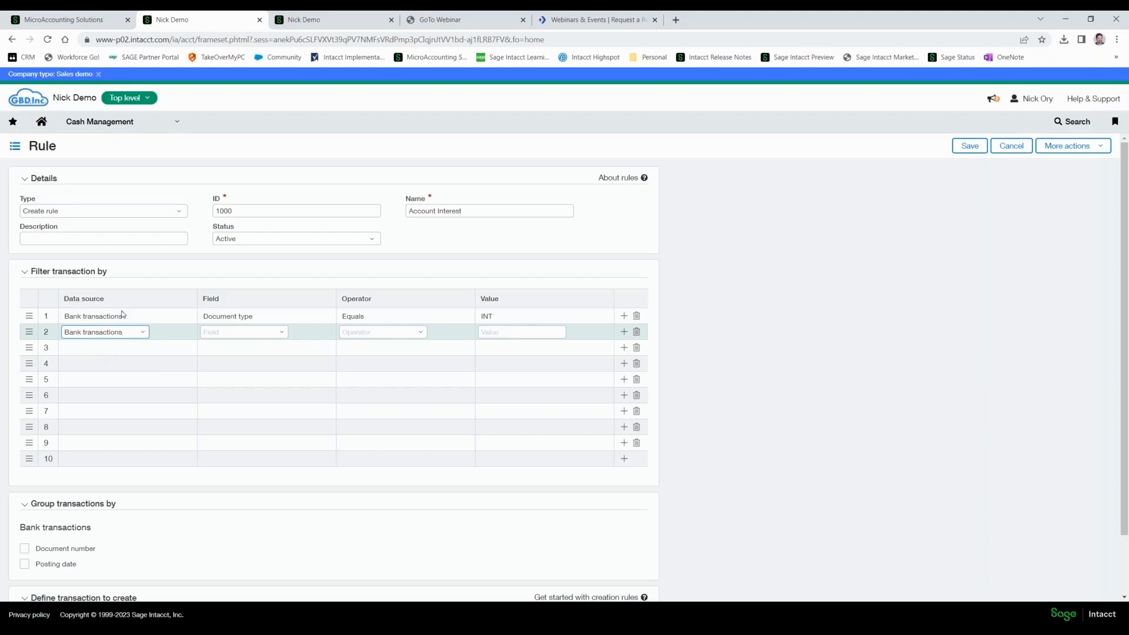
left_click(282, 333)
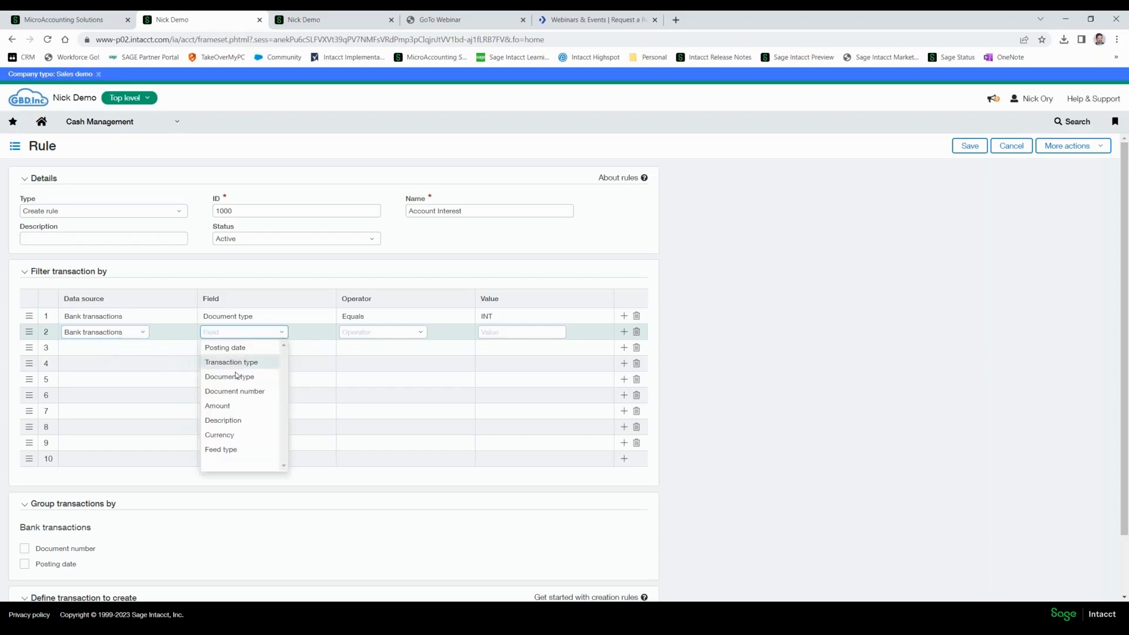
left_click(235, 404)
left_click(418, 331)
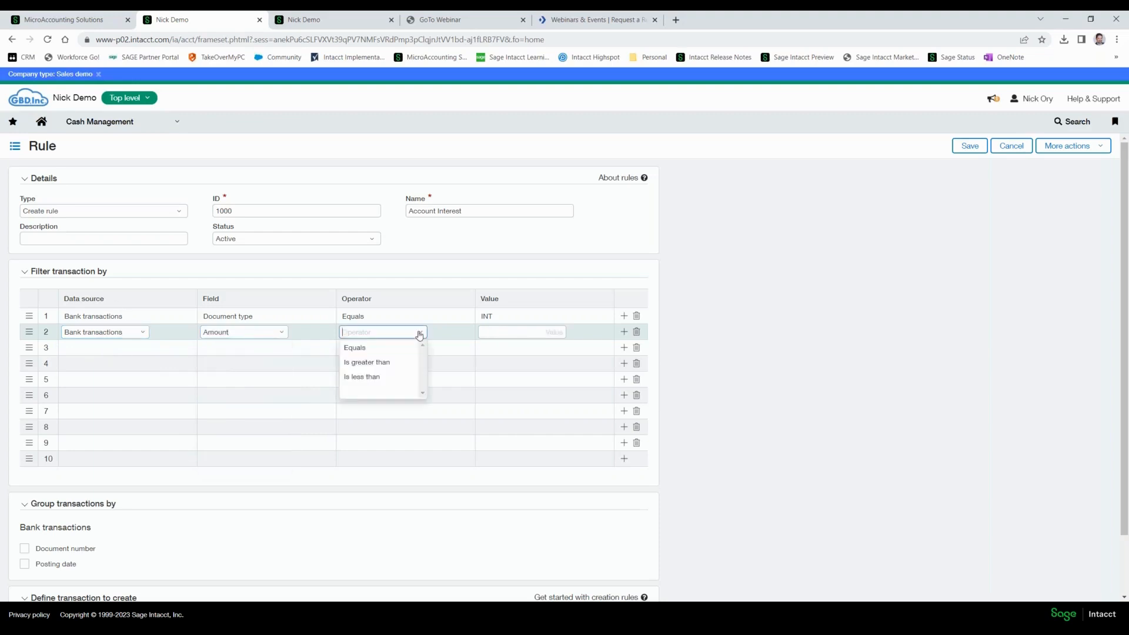
left_click(367, 363)
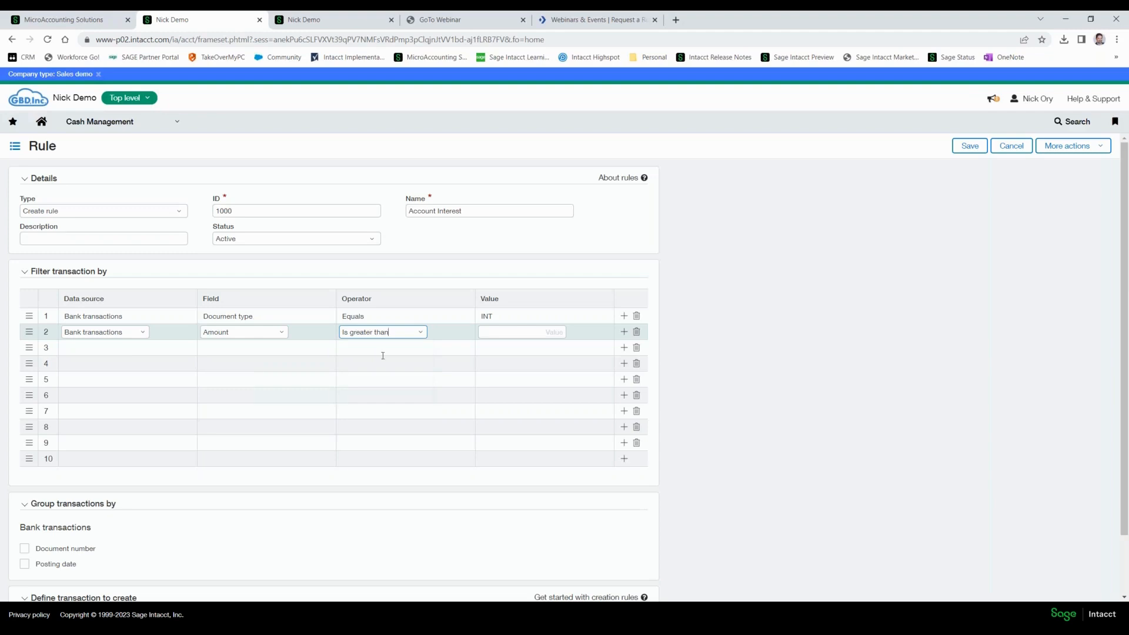
left_click(423, 333)
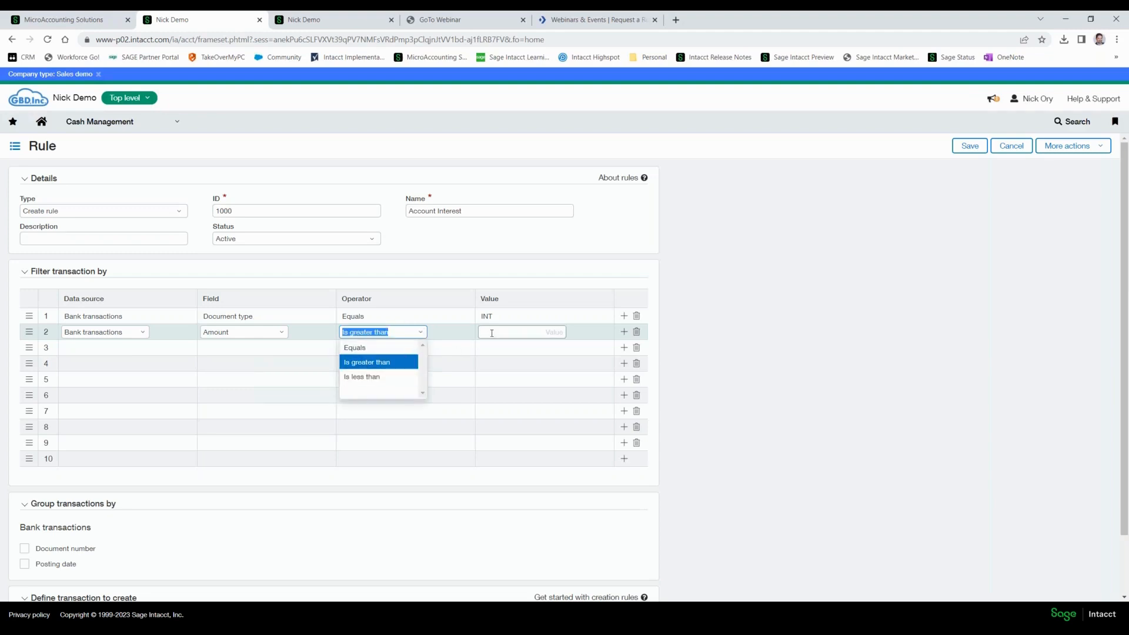
key("Tab")
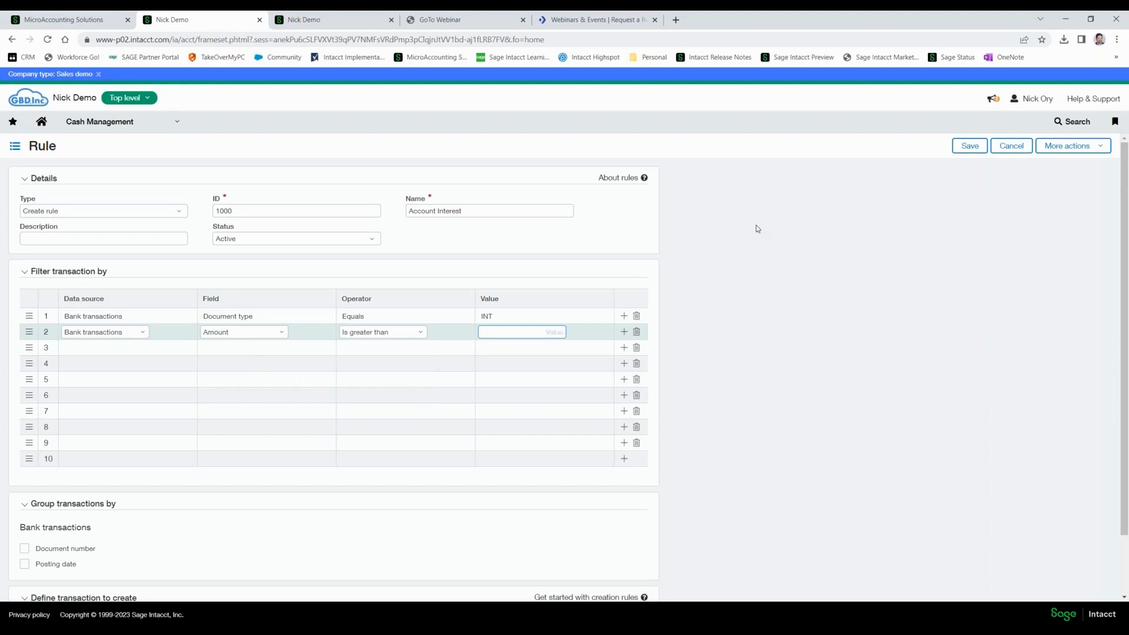
type("50")
key("Tab")
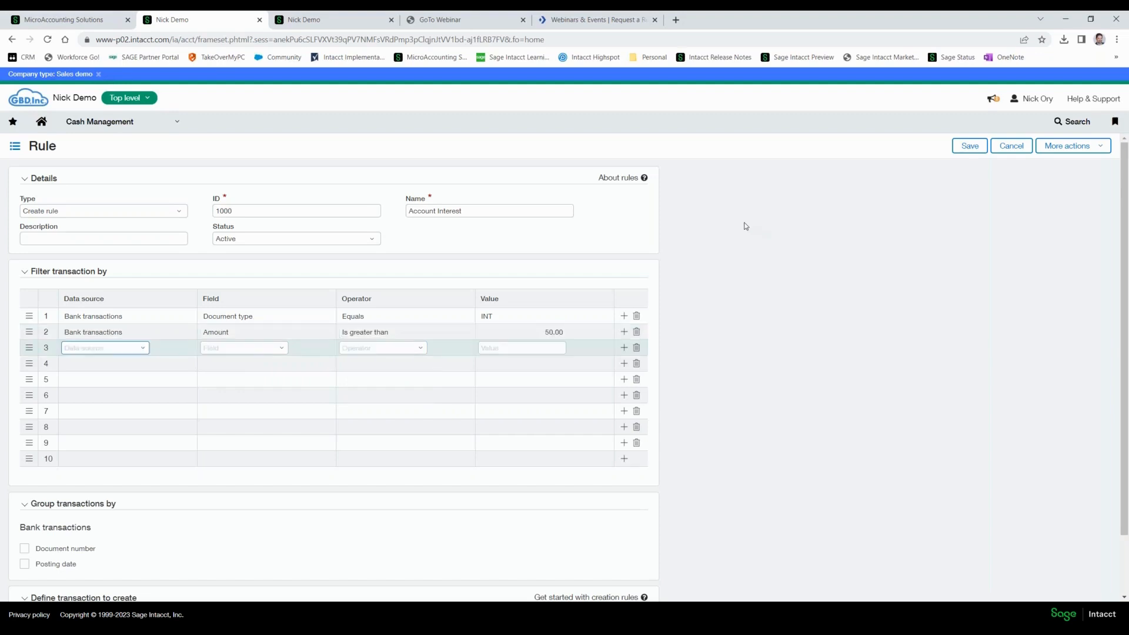
Add a third filter with data source Bank transactions, field Amount, operator Is less than and value 100.
left_click(143, 350)
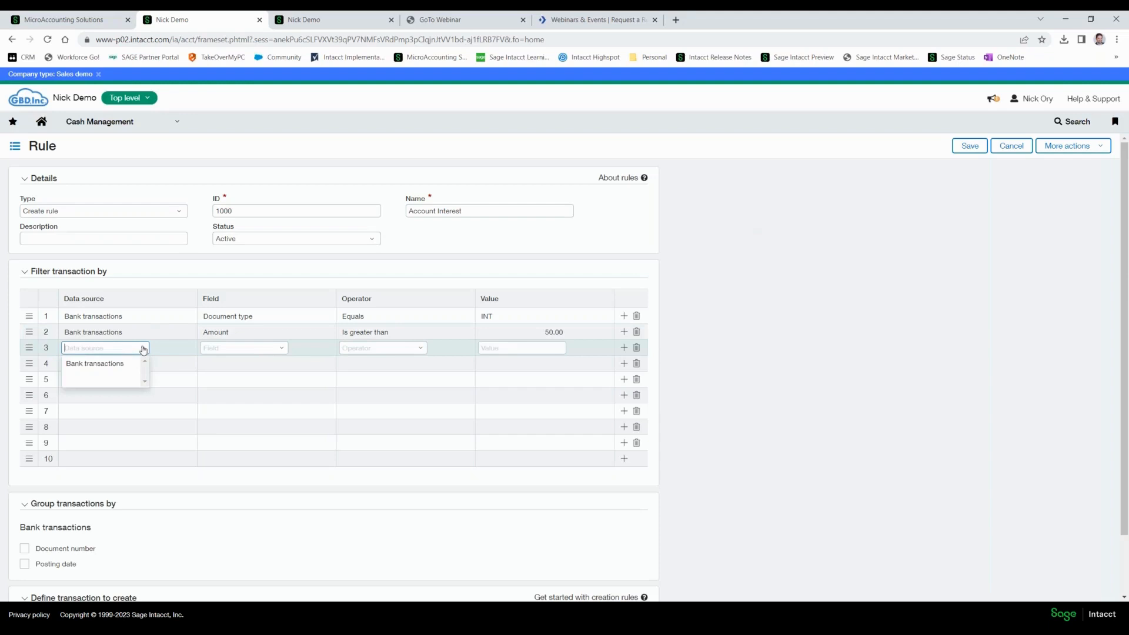
left_click(108, 364)
left_click(283, 348)
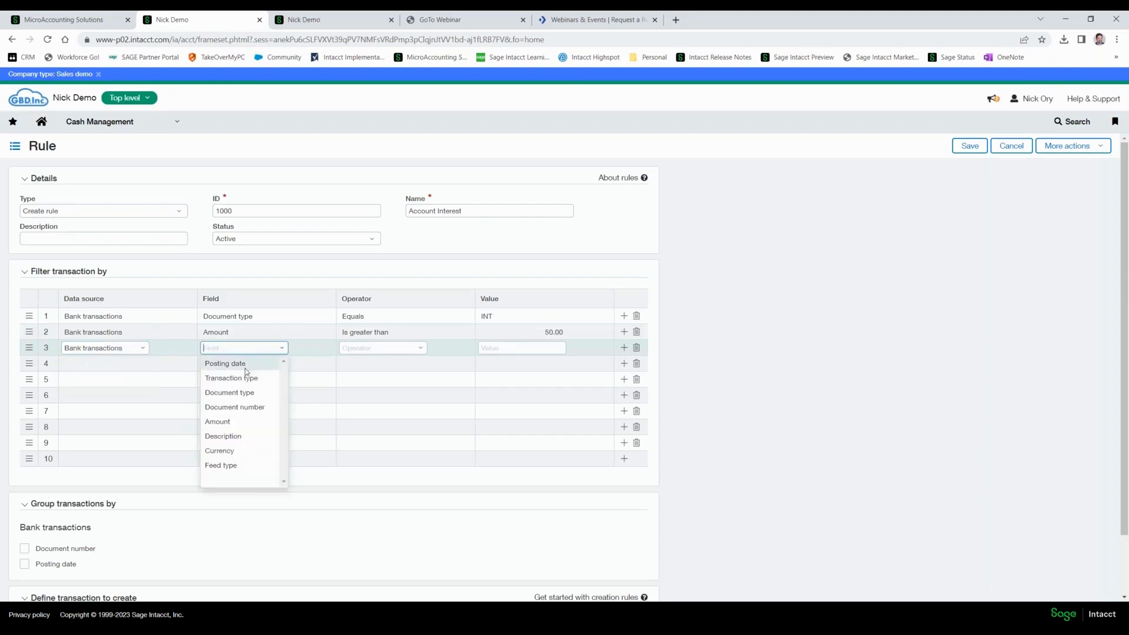
left_click(225, 423)
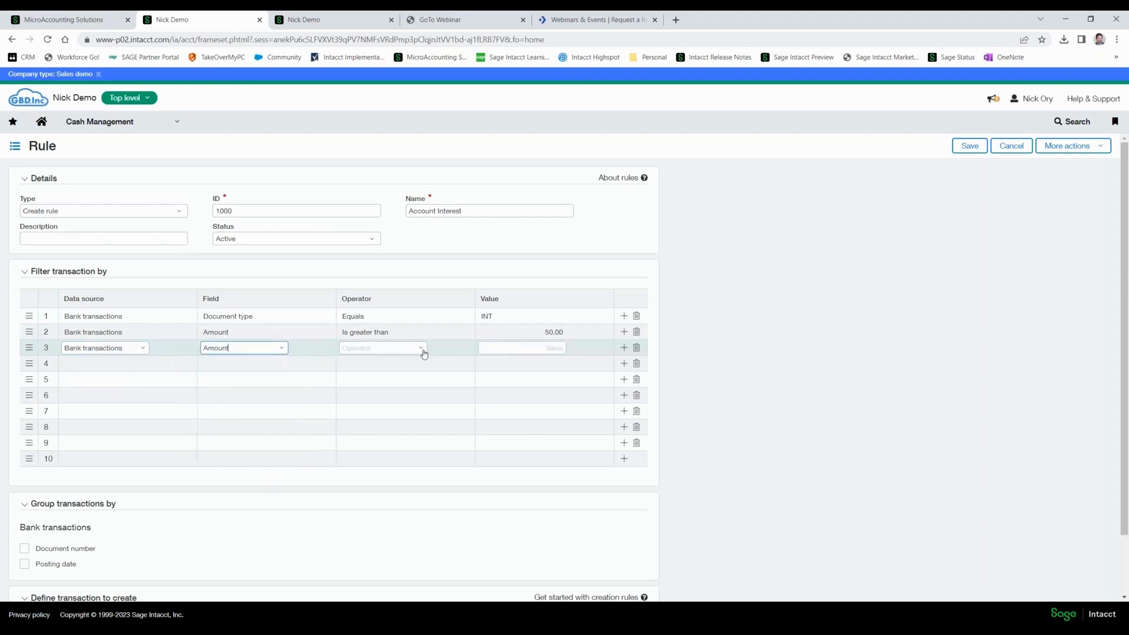
left_click(422, 350)
left_click(373, 391)
left_click(519, 348)
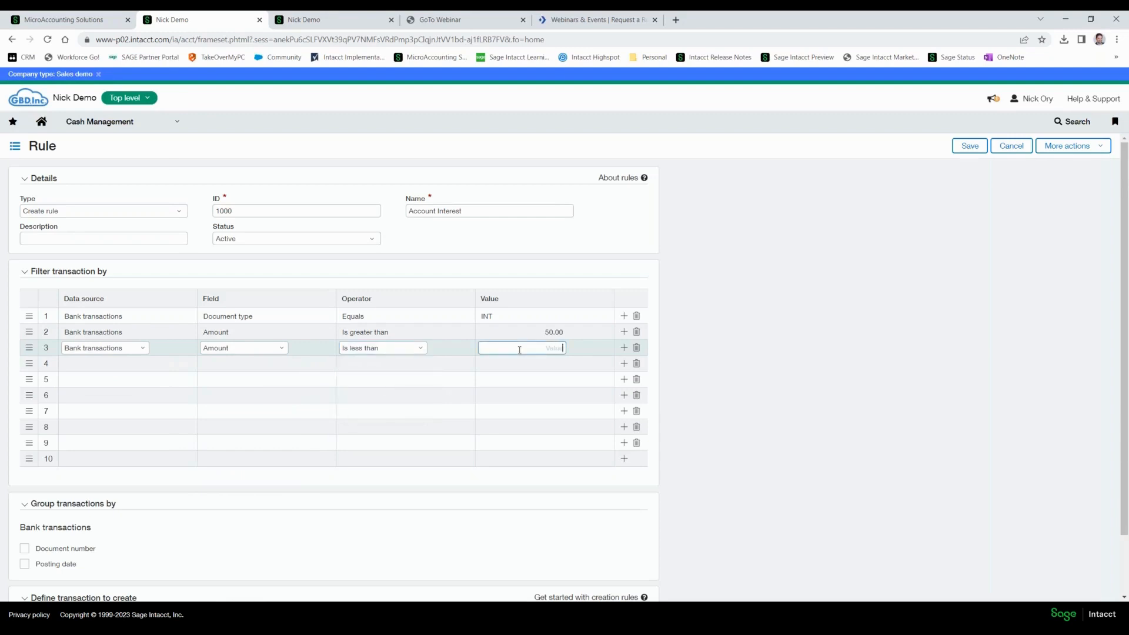
type("100")
key("Tab")
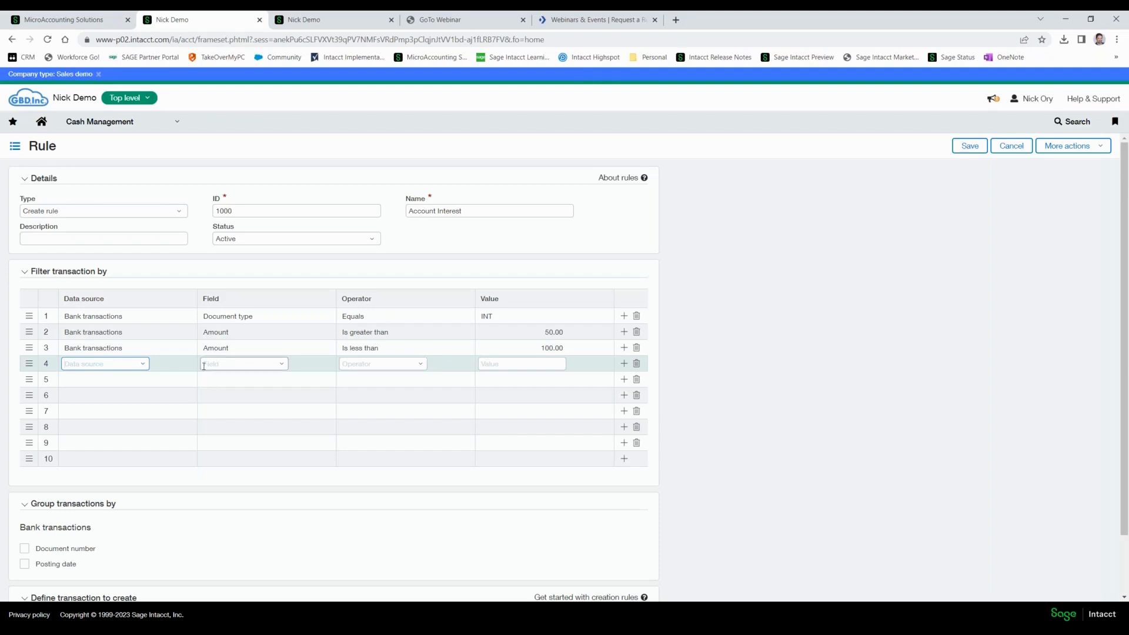
Add a fourth filter with data source Bank transactions, field Posting date, operator Is greater than and value 01/01/2023.
left_click(144, 367)
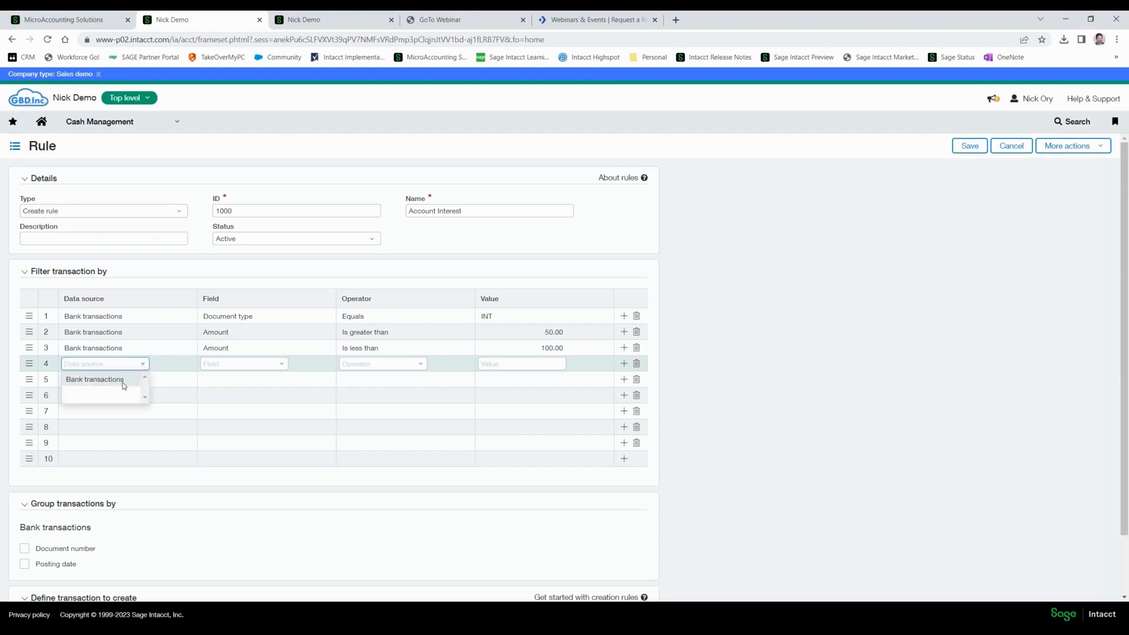
left_click(86, 385)
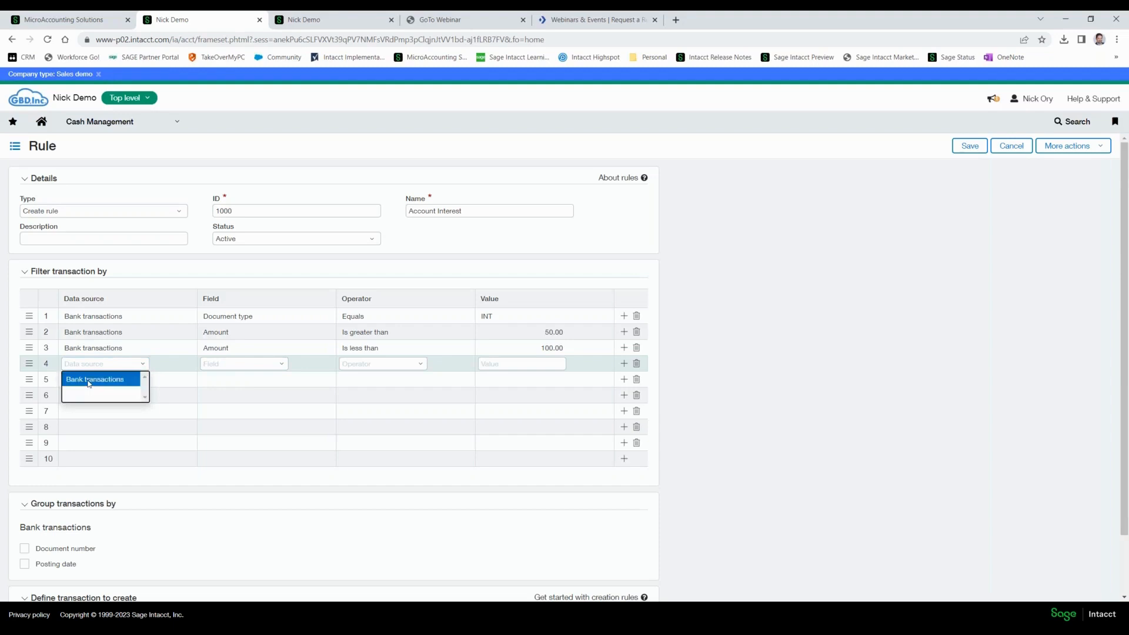
left_click(283, 366)
left_click(245, 383)
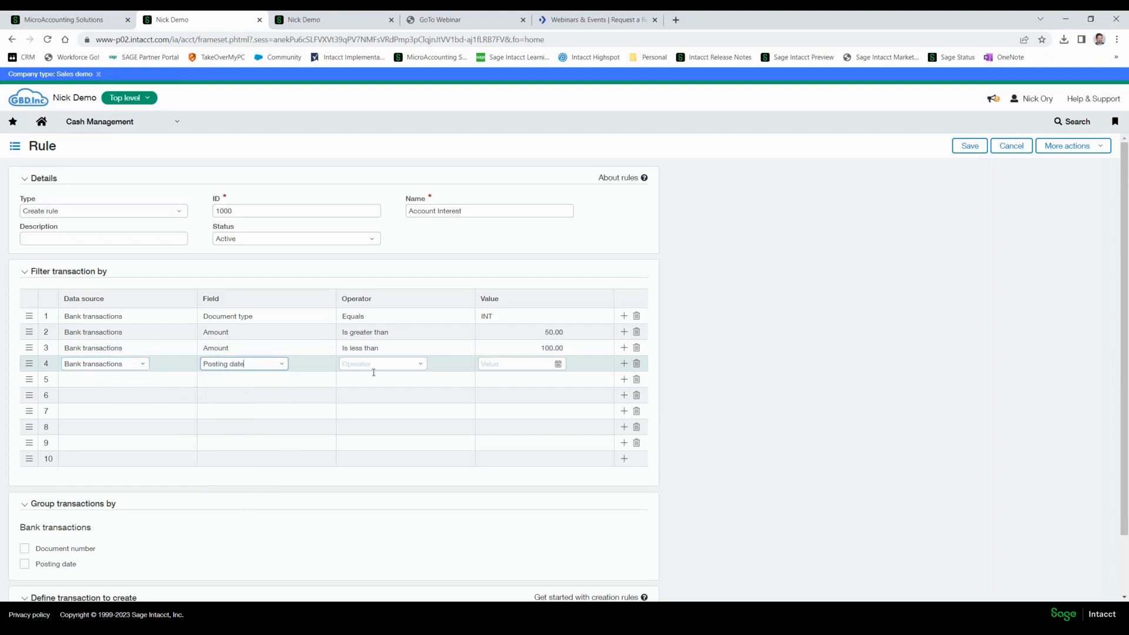
left_click(408, 365)
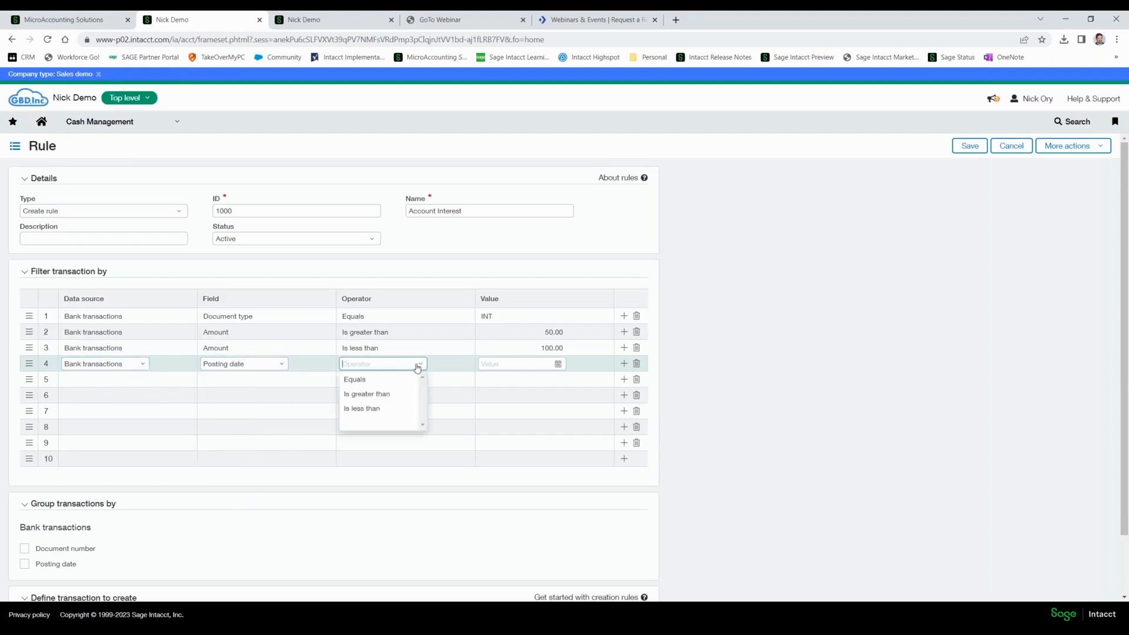
left_click(361, 395)
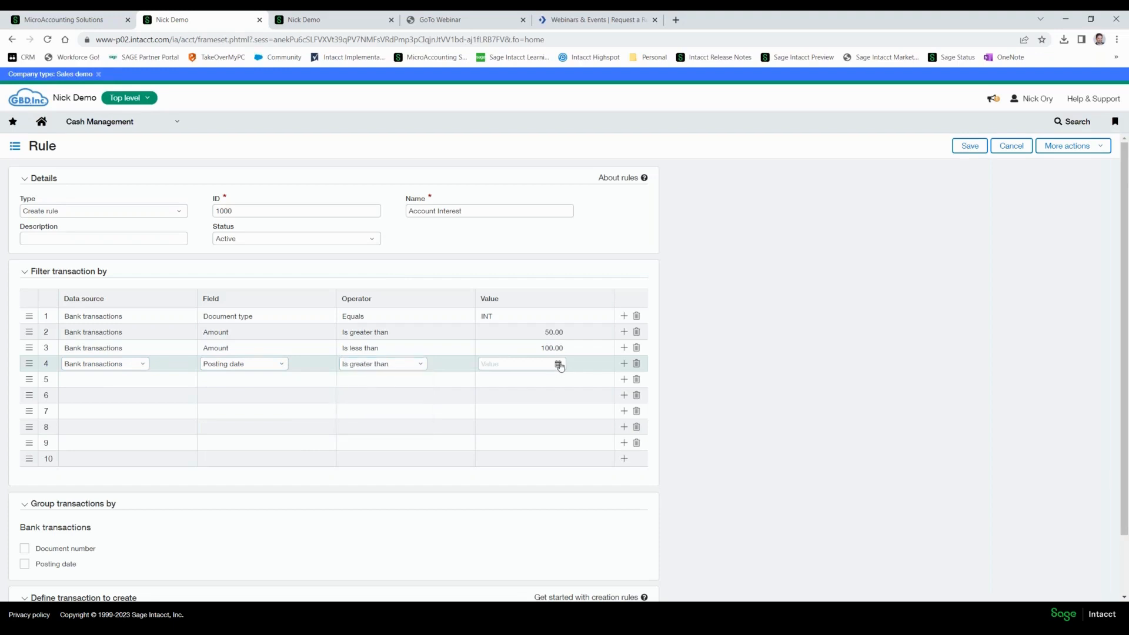
left_click(558, 365)
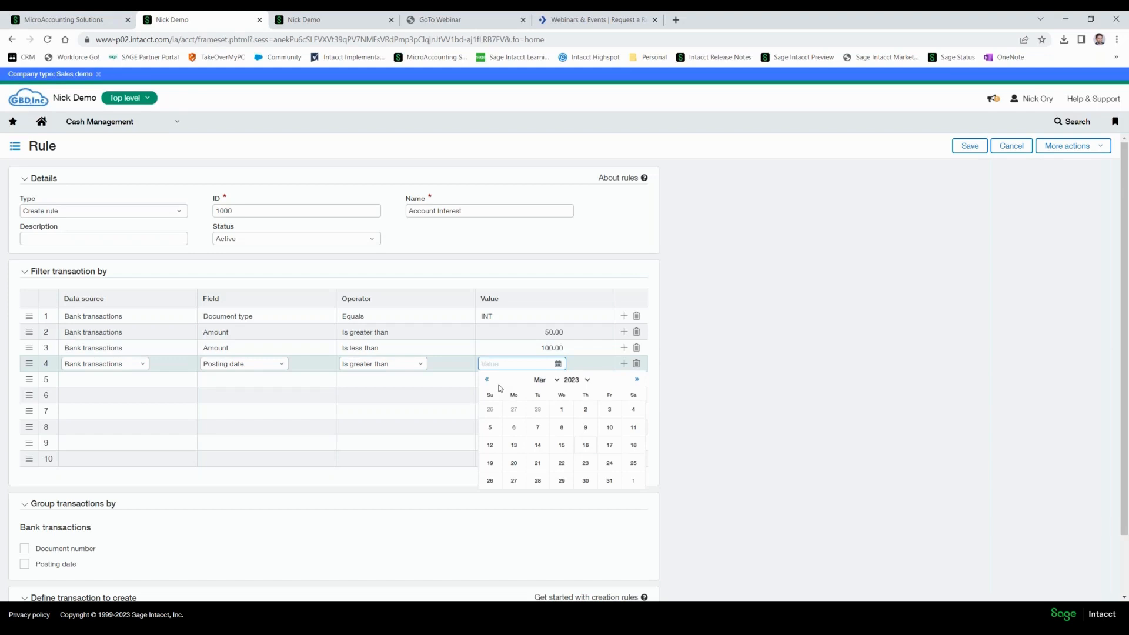
left_click(487, 381)
left_click(487, 380)
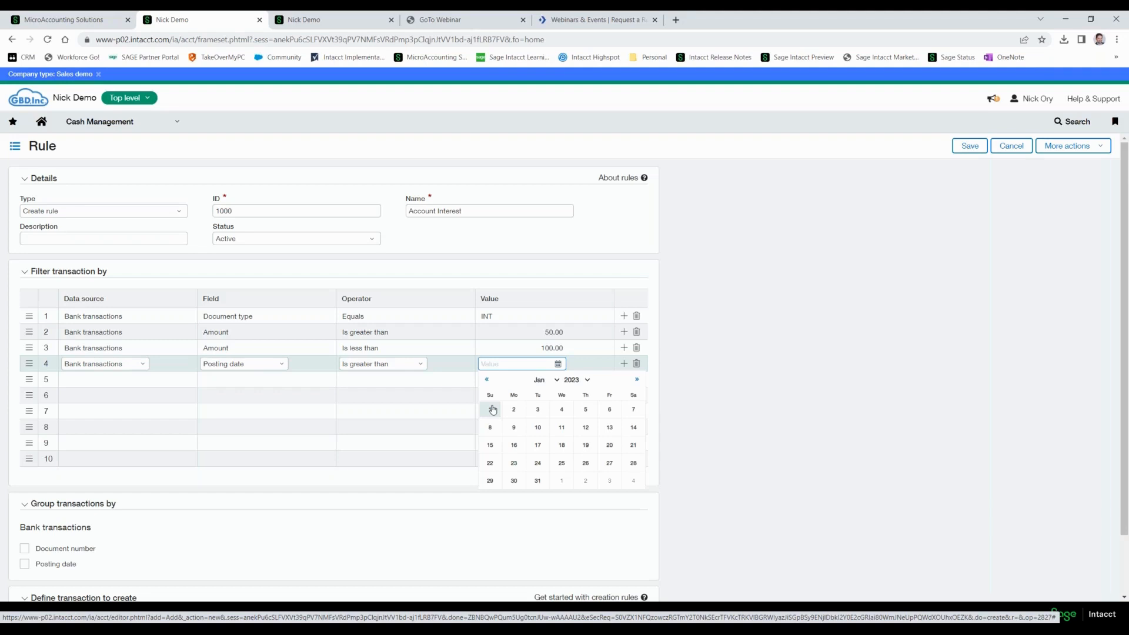
left_click(493, 410)
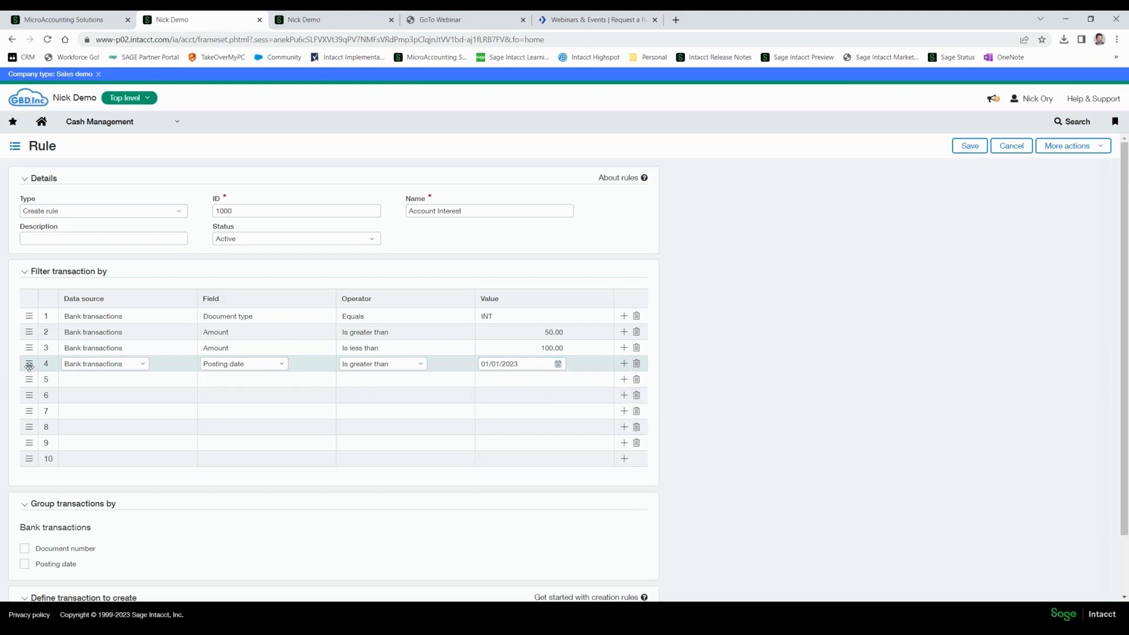
Move the Posting date filter up to the second row and add an extra row at the end of the filter table.
left_click_drag(29, 366, 27, 332)
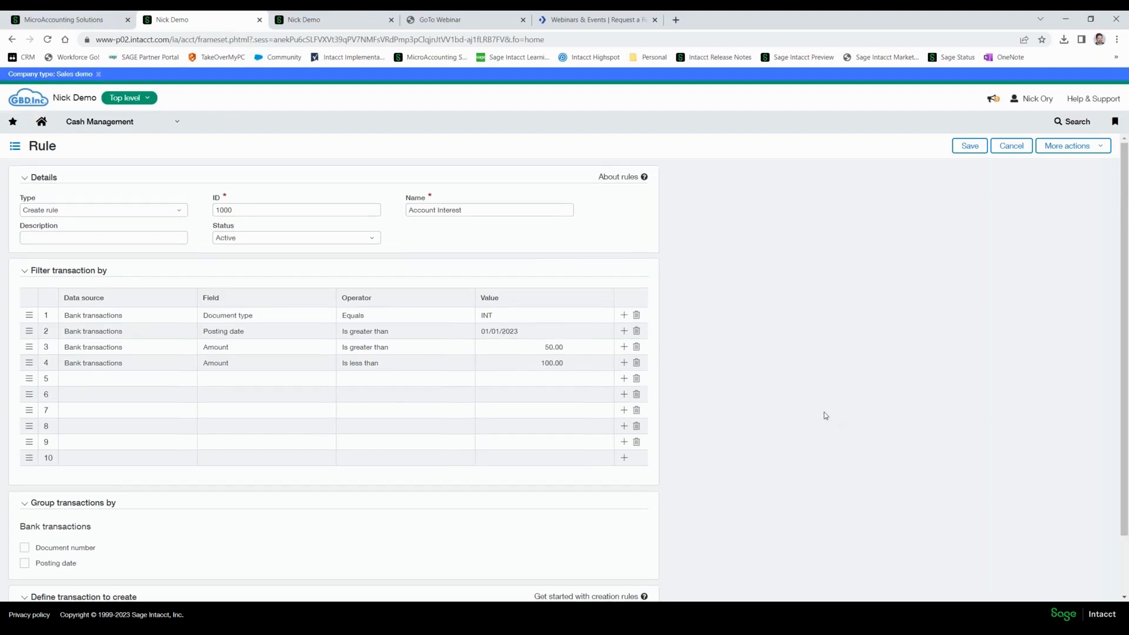
scroll(824, 416, "down", 2)
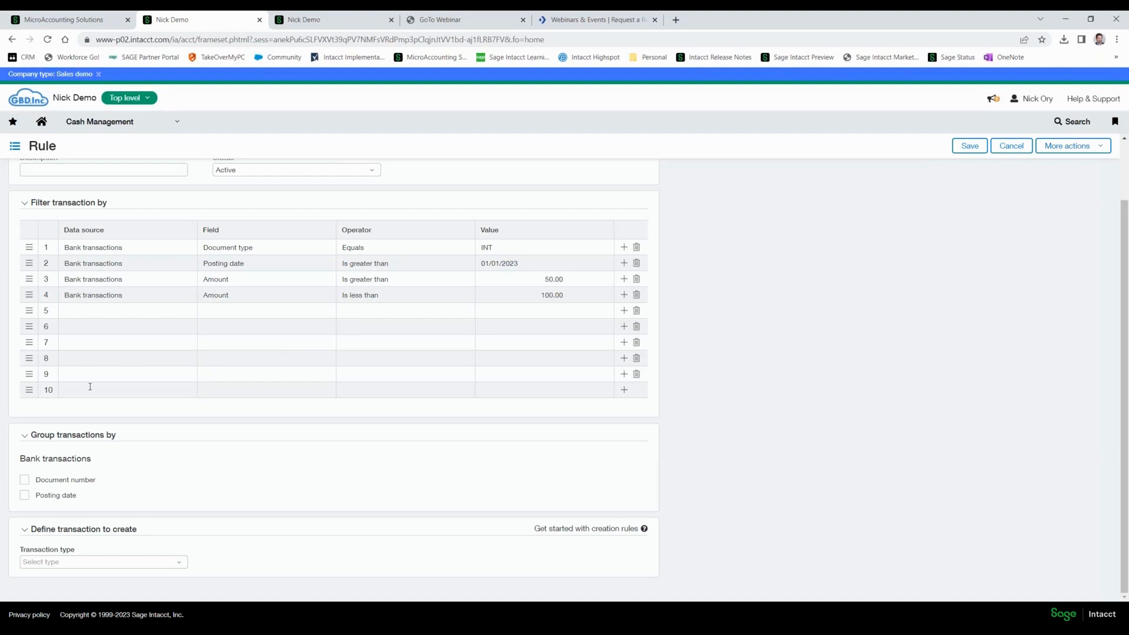
left_click(624, 390)
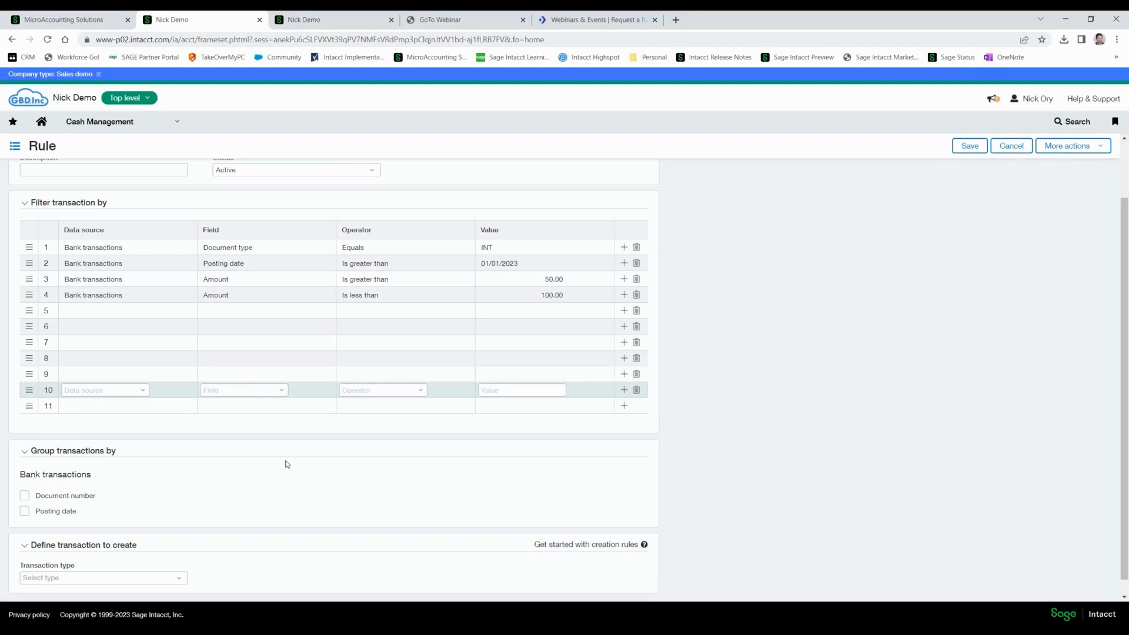
Examine the transaction types offered for the transaction to create, without choosing one.
scroll(287, 465, "down", 1)
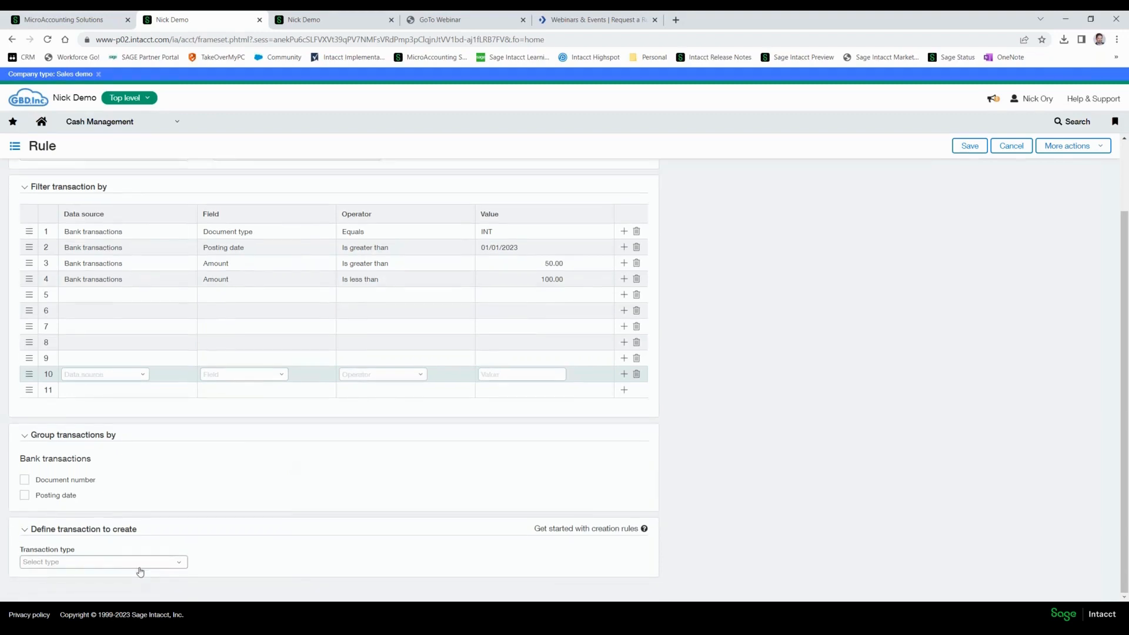
left_click(182, 565)
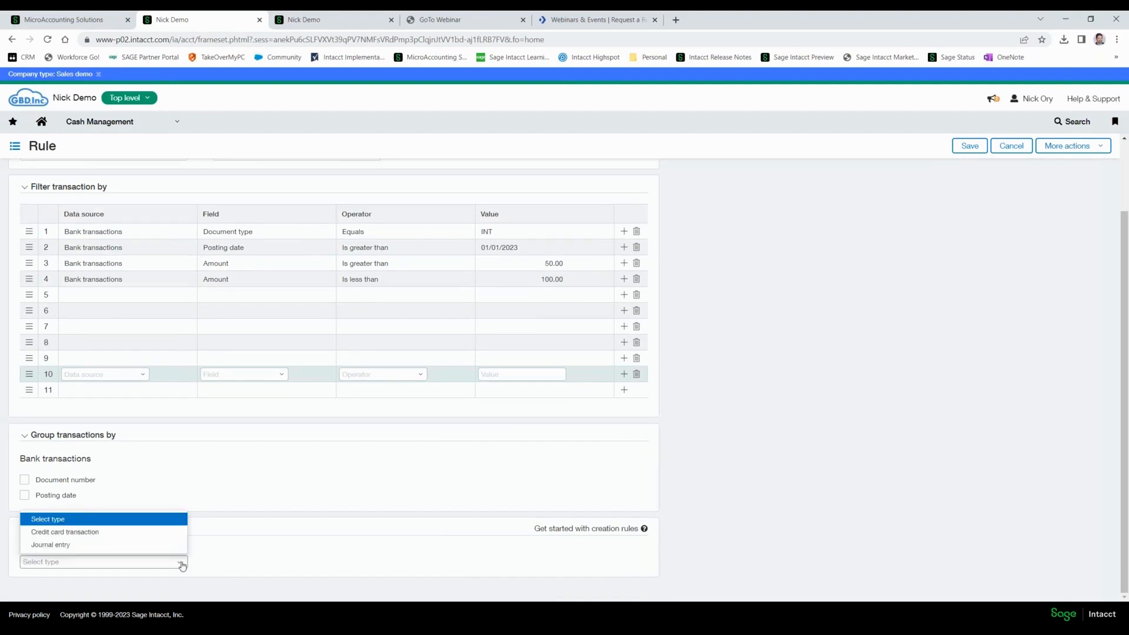
left_click(673, 469)
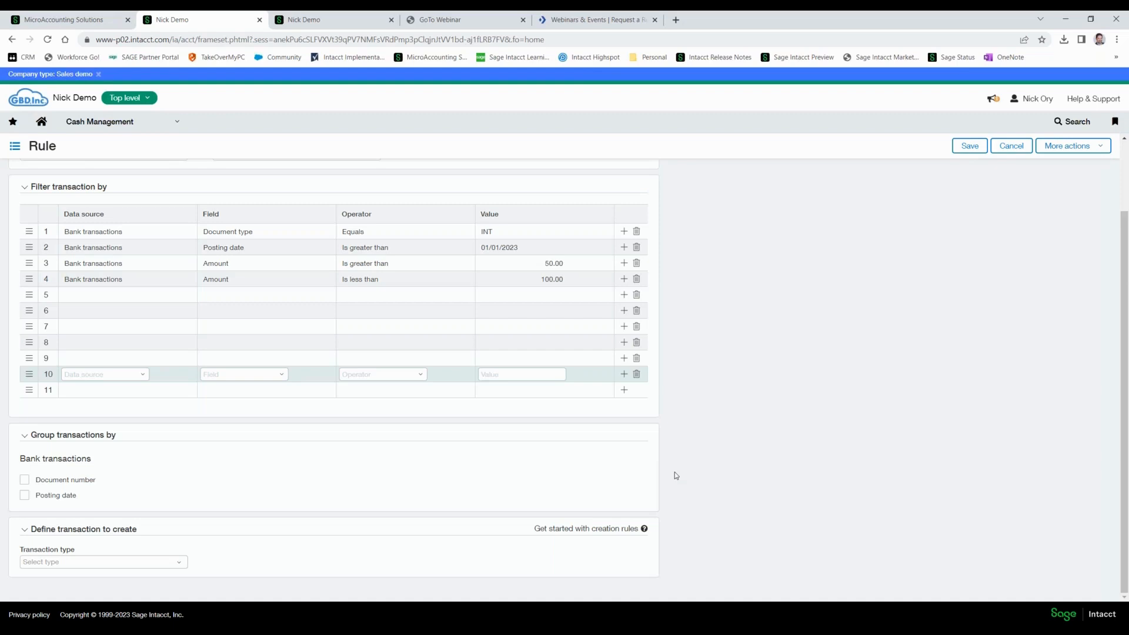
Set the rule's transaction type to Journal entry and start adding a new transaction template for it.
left_click(175, 567)
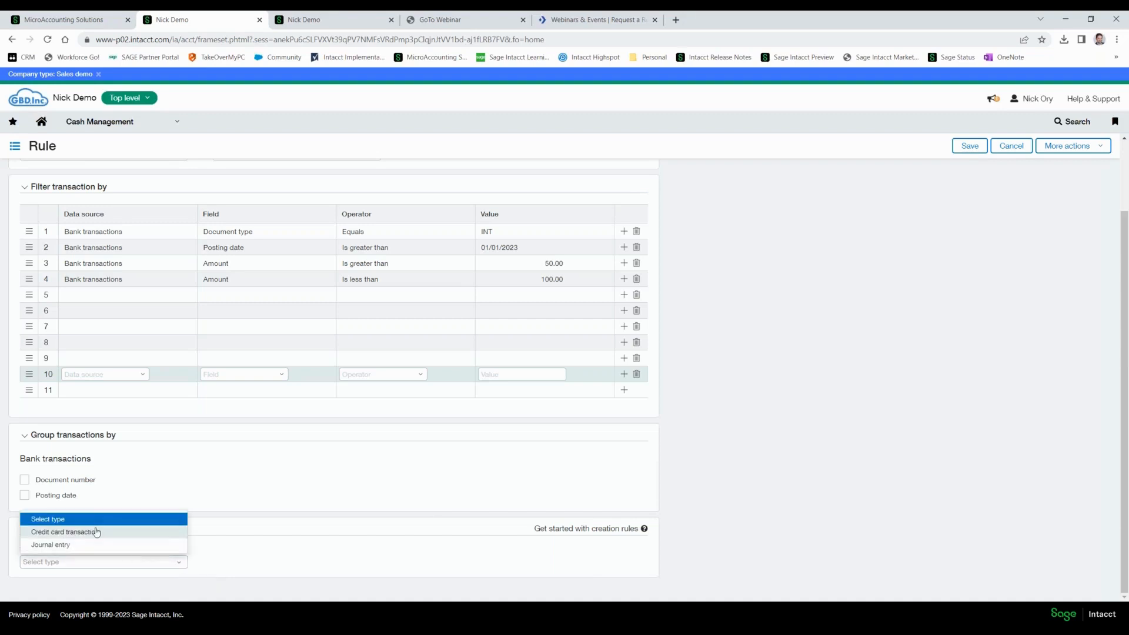
left_click(57, 545)
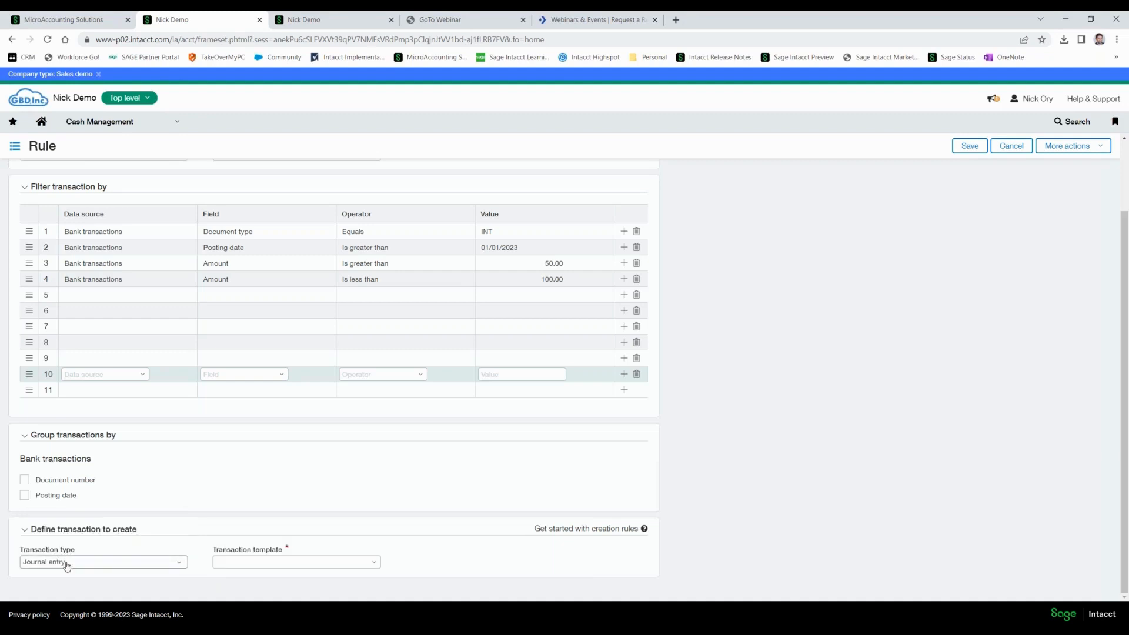
left_click(374, 563)
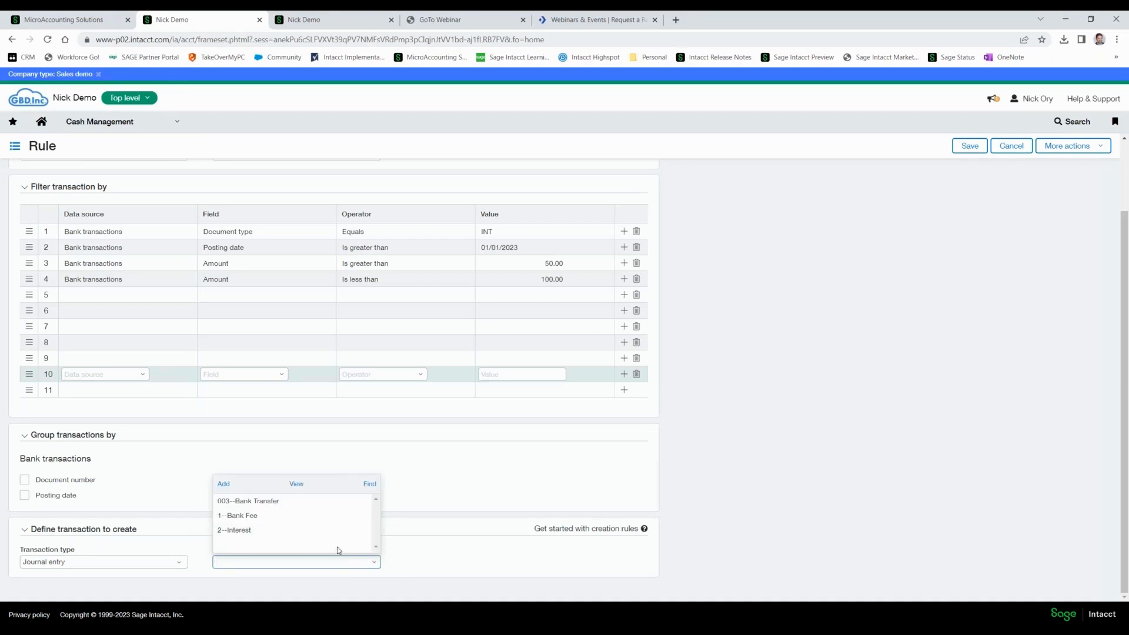
left_click(227, 488)
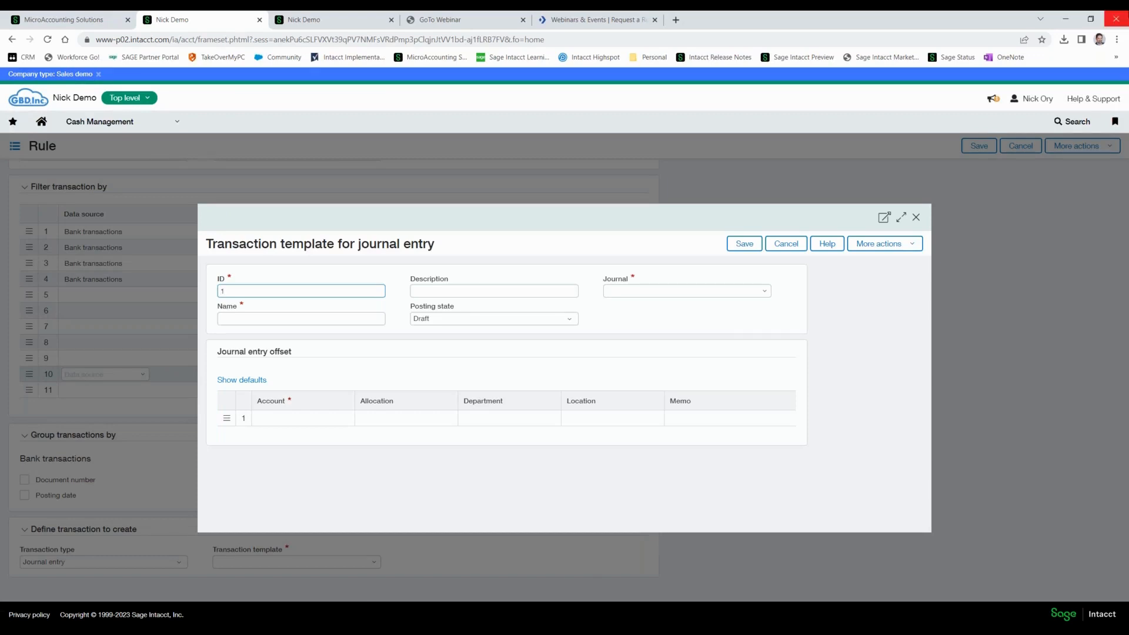
Give the journal entry template the ID 1001 and the name INTEREST CREATE.
type("001")
key("Tab")
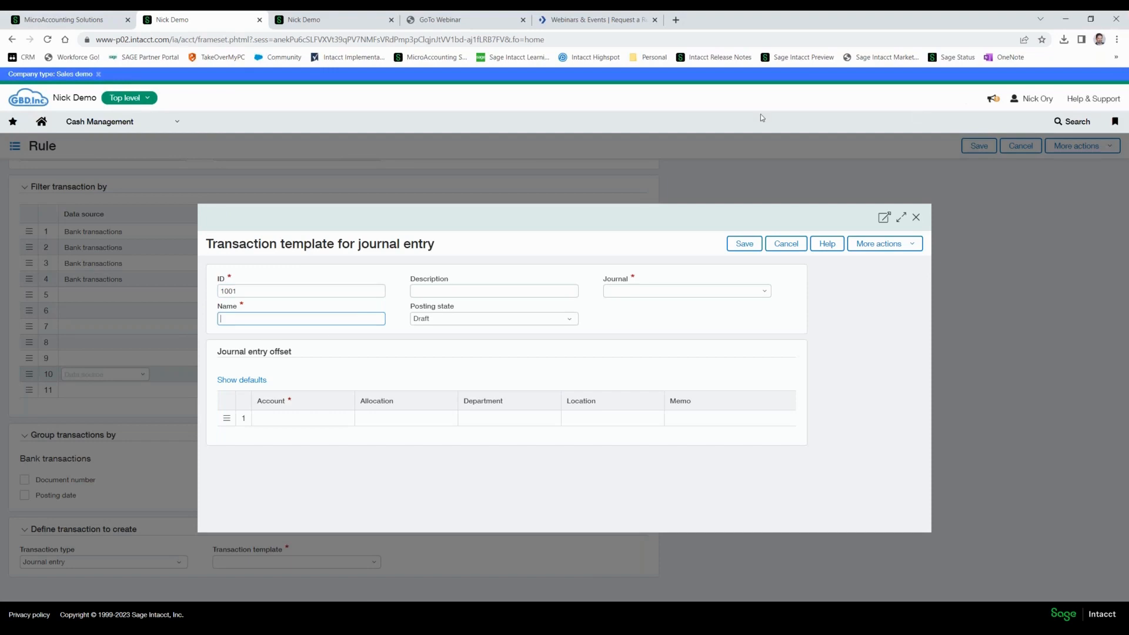
type("INTEREST CREATE")
Assign the template to the BF--Bank Feed journal and set its posting state to Posted.
left_click(749, 293)
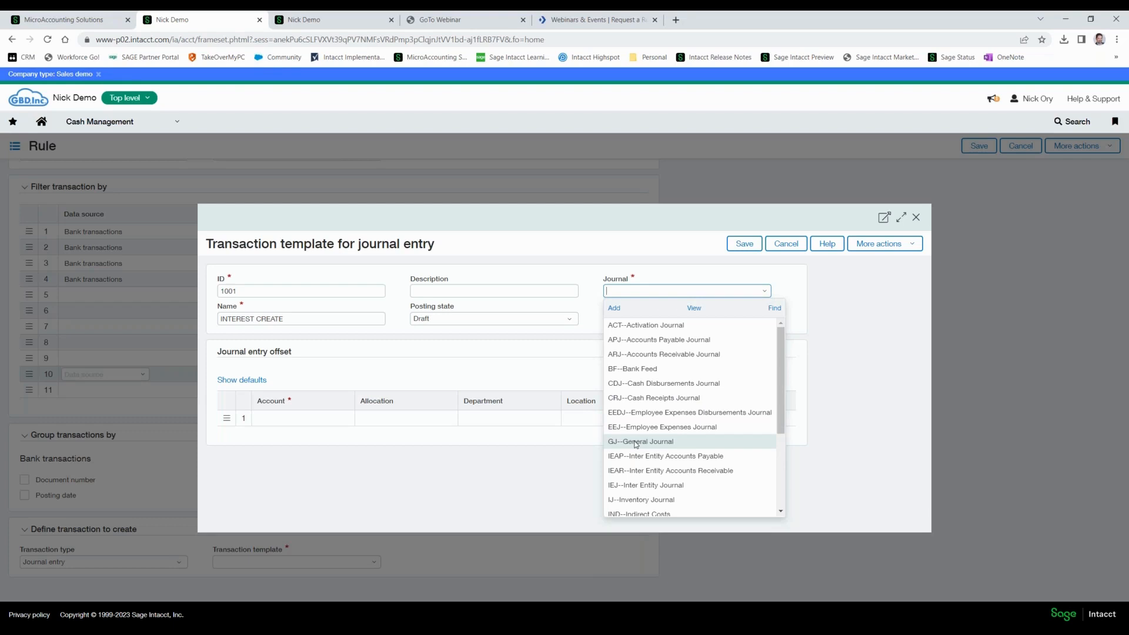
left_click(628, 373)
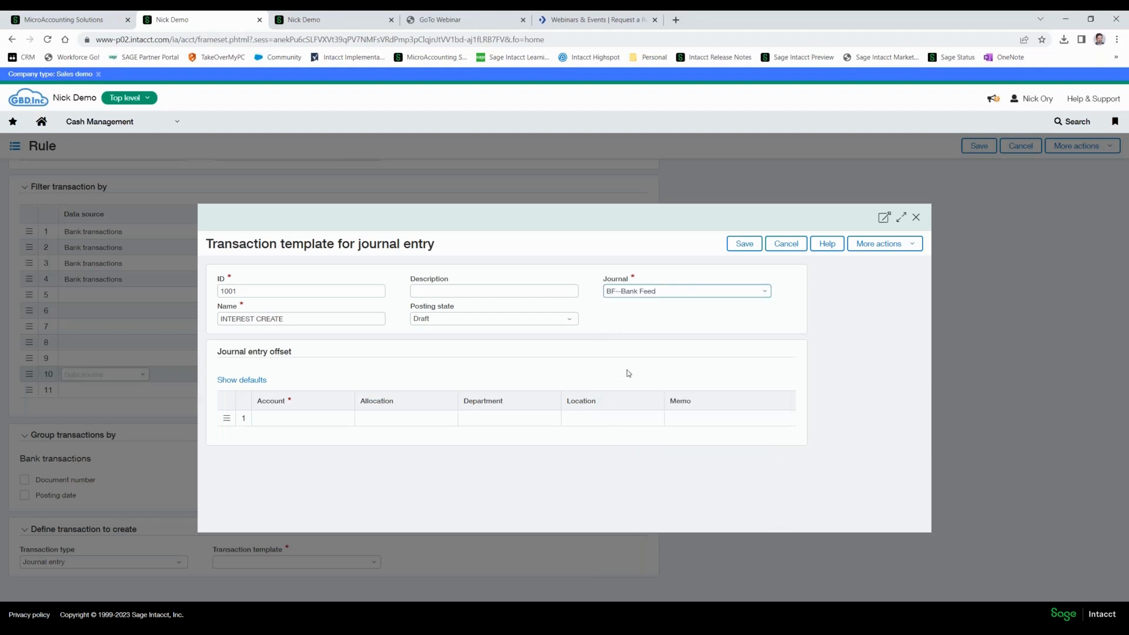
left_click(572, 322)
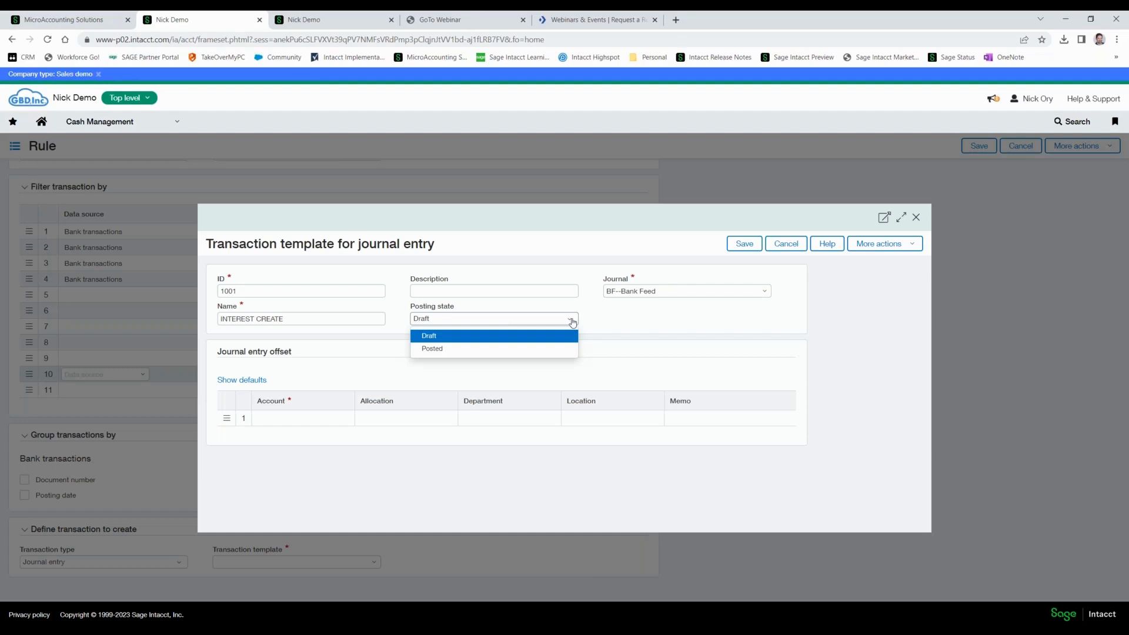
left_click(442, 351)
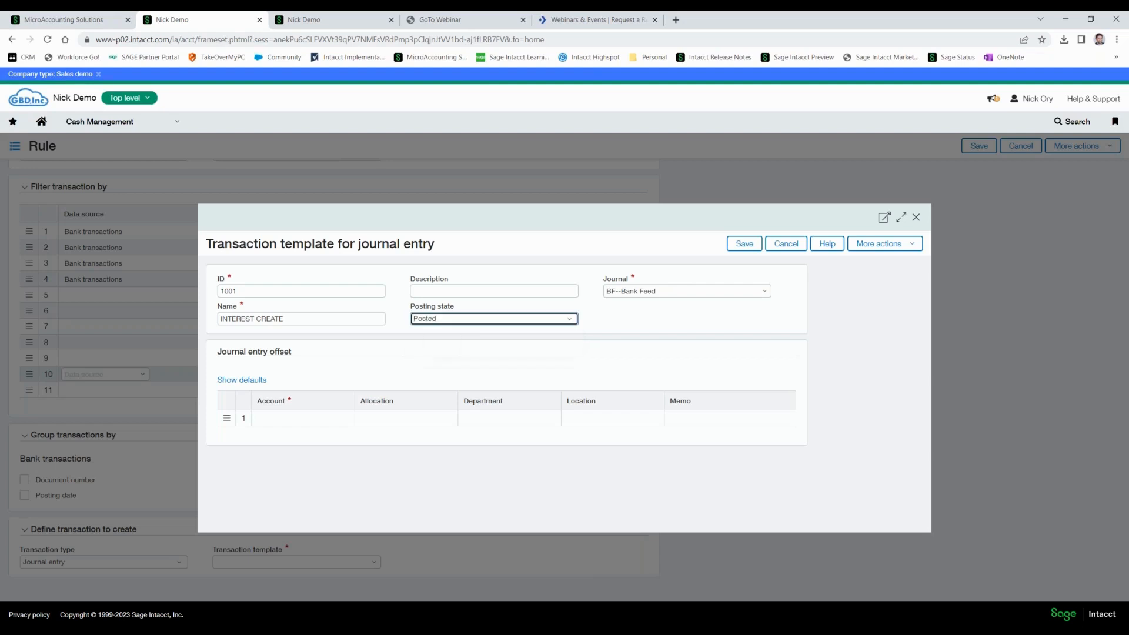
Fill the journal entry offset line with account 70200--Interest Expense, department 200--Operations, location 300--USA3 and memo BANK FEED INTEREST.
left_click(269, 420)
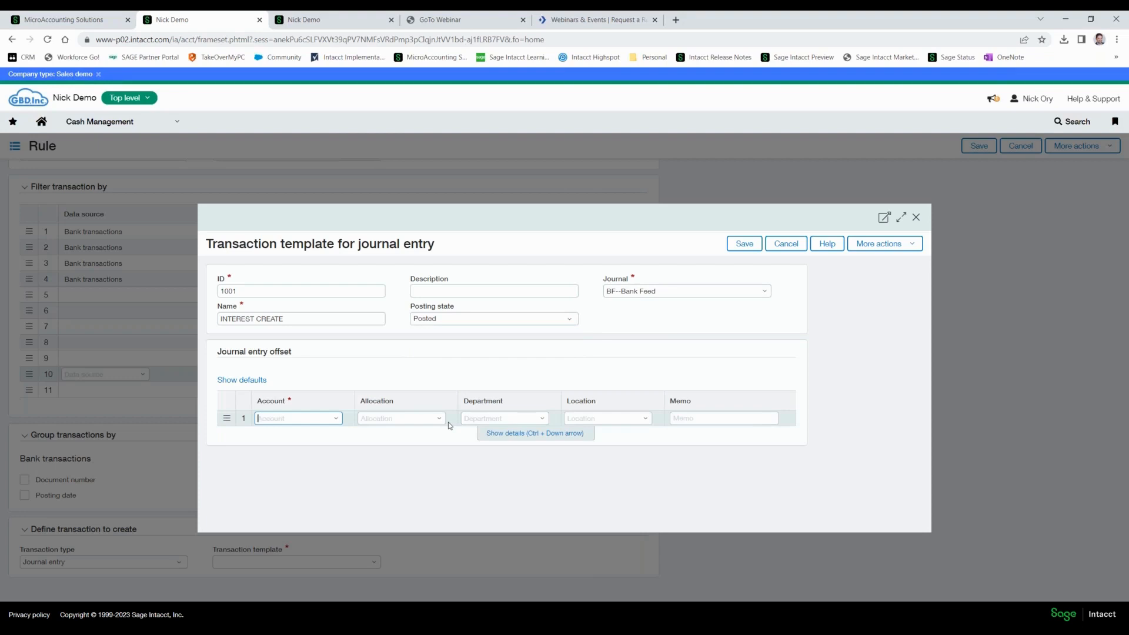
type("7020")
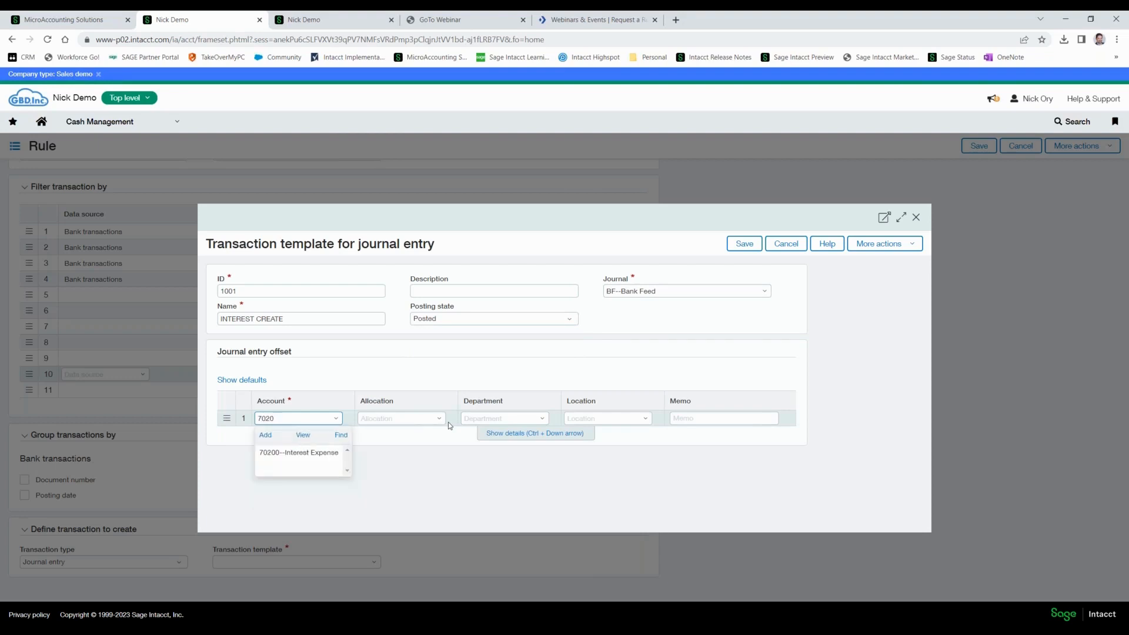
key("Down")
key("Tab")
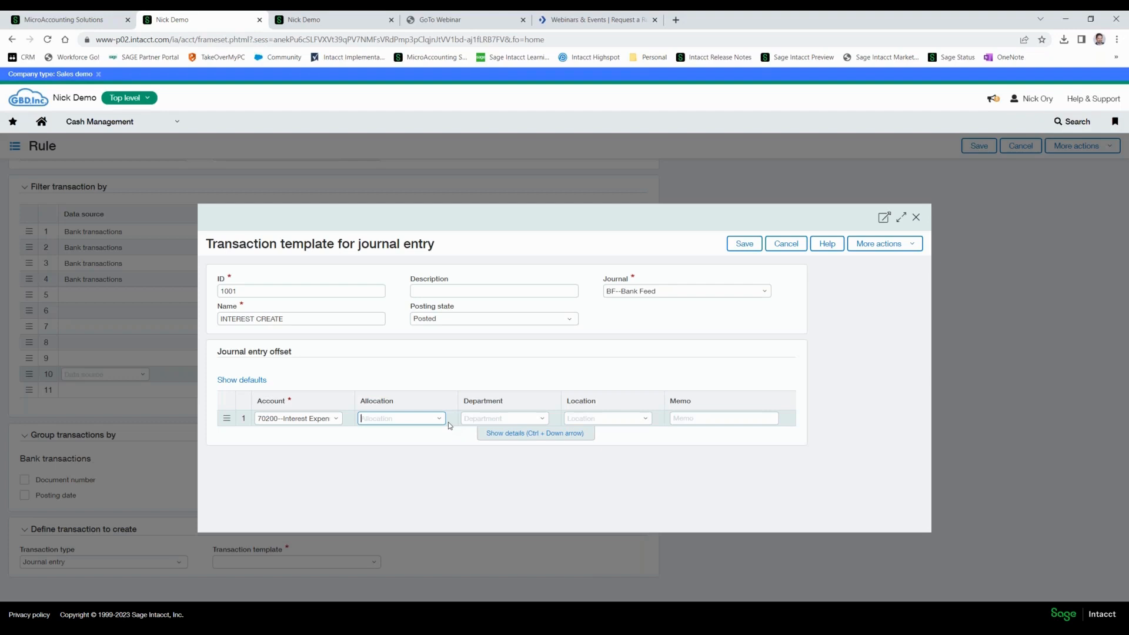
key("Tab")
type("2")
key("Tab")
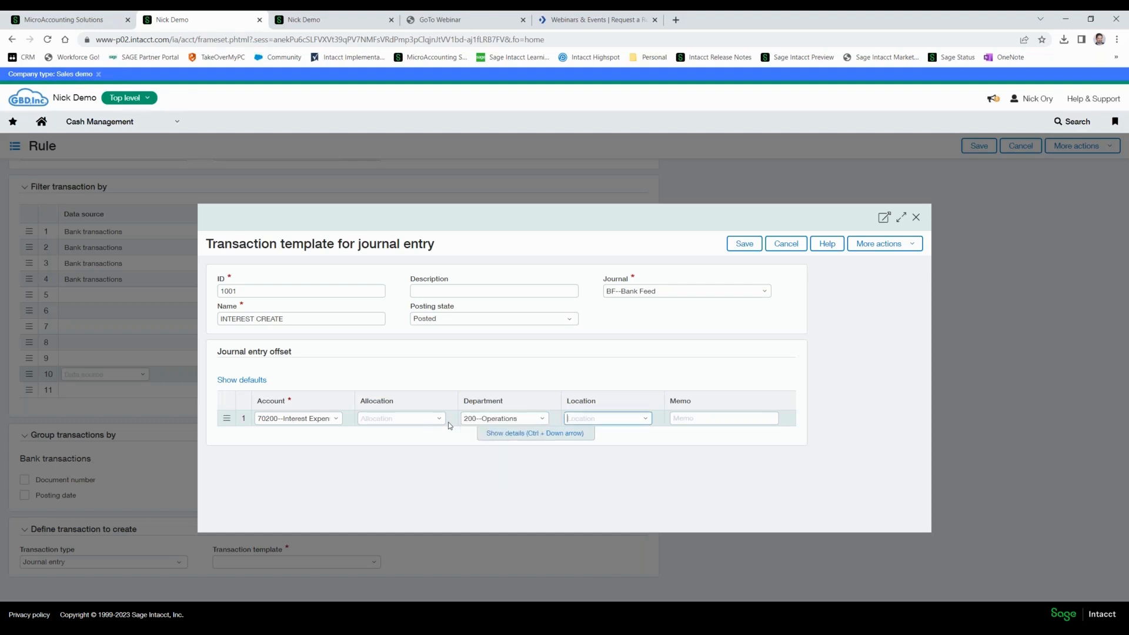
type("300--USA3")
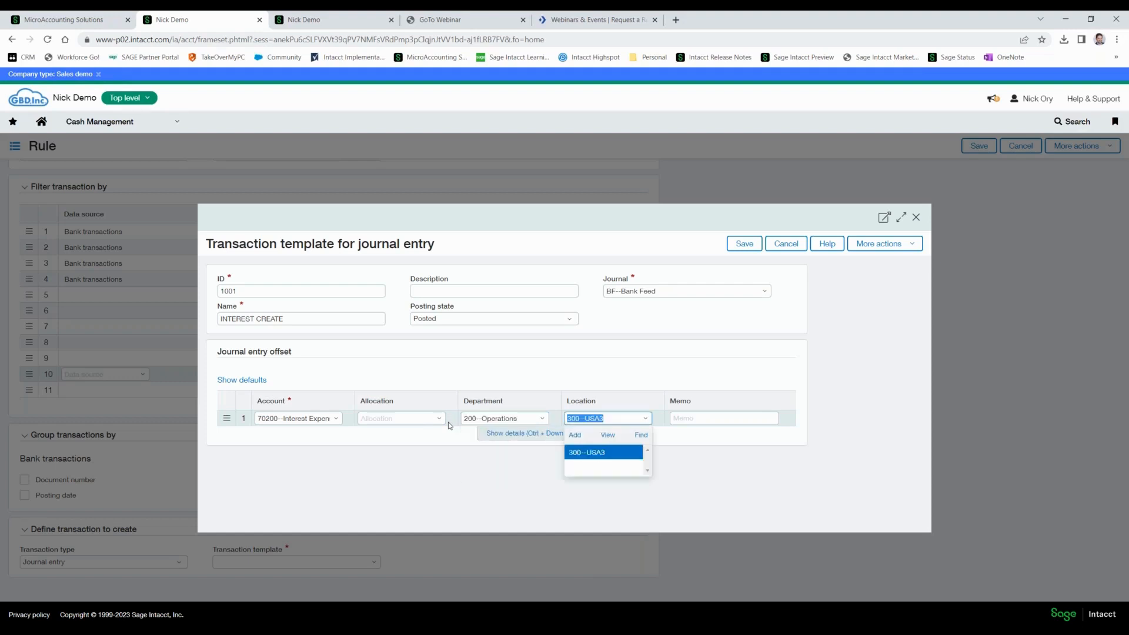
key("Tab")
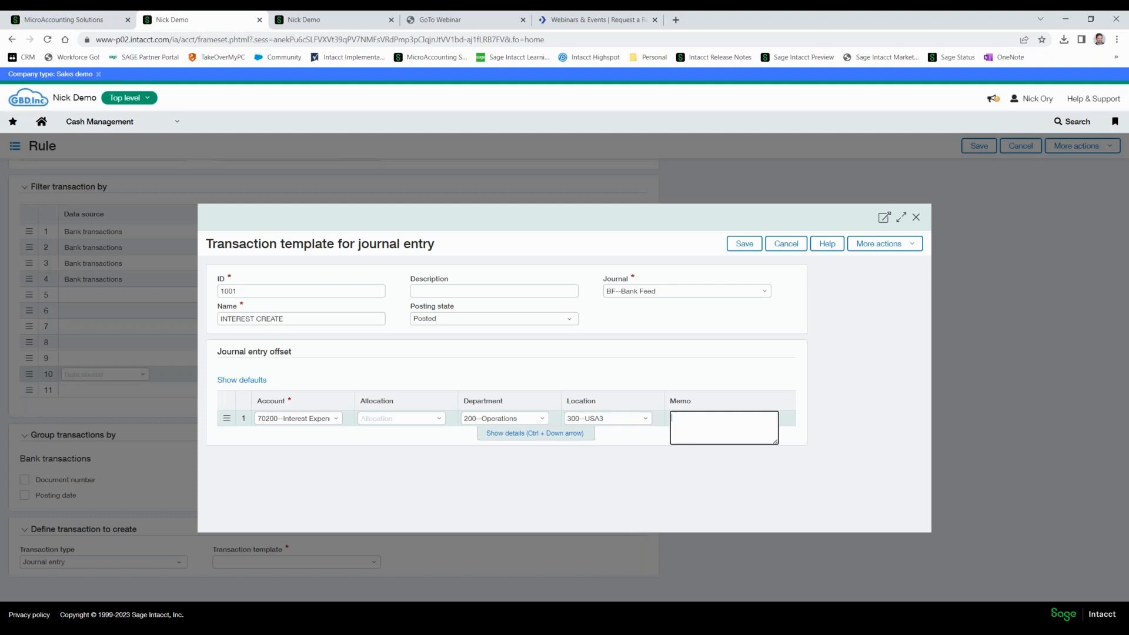
type("BANK FEED INTEREST")
key("Tab")
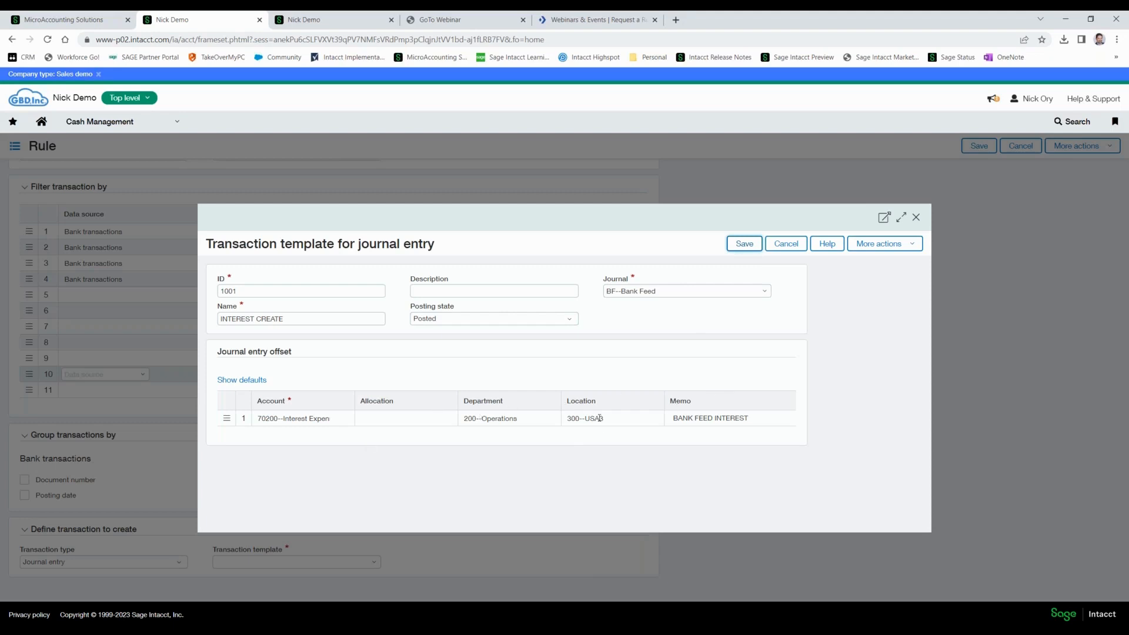
Save the journal entry template, then save the Account Interest rule that uses it.
left_click(482, 420)
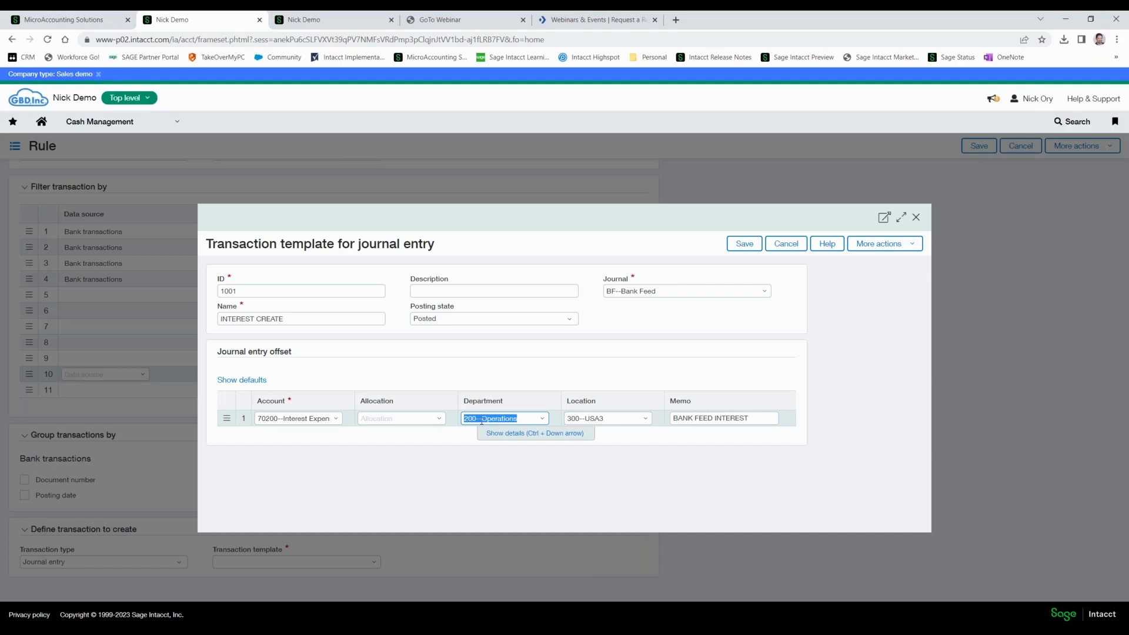
left_click(743, 249)
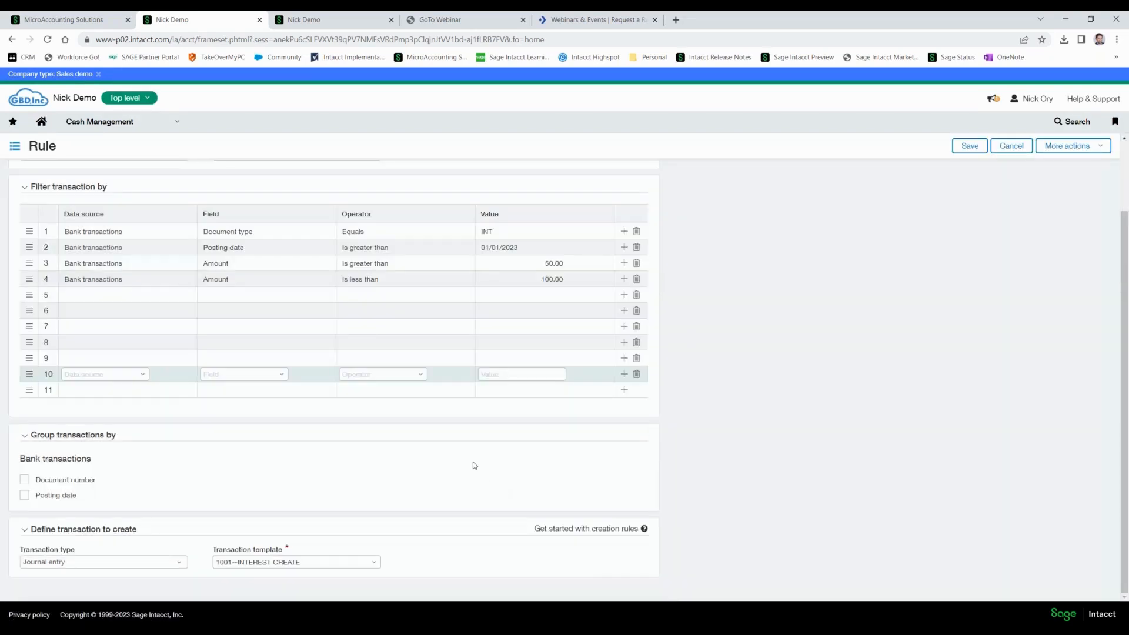
scroll(472, 460, "up", 2)
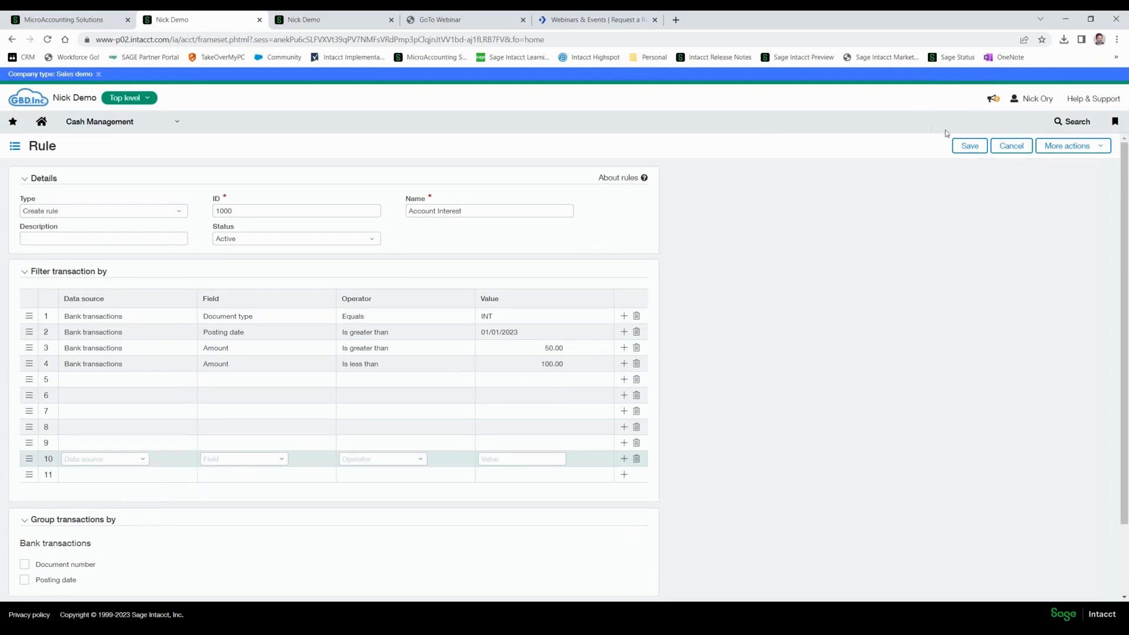
left_click(968, 145)
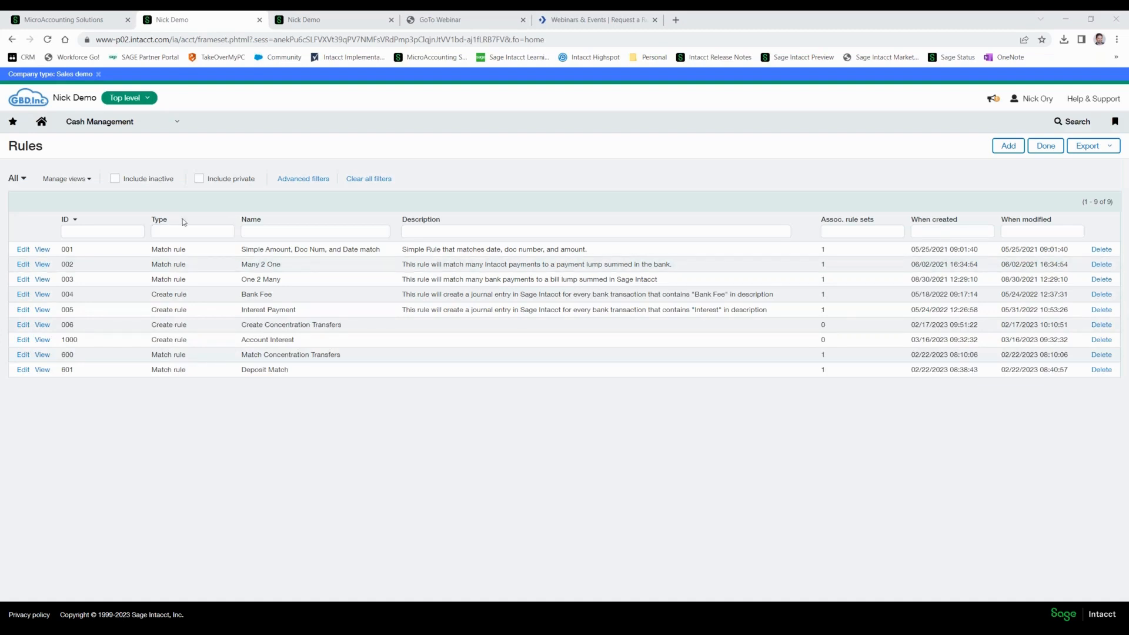
Open the Cash Management reconciliation rule sets and add a new rule set with ID 1002.
left_click(173, 126)
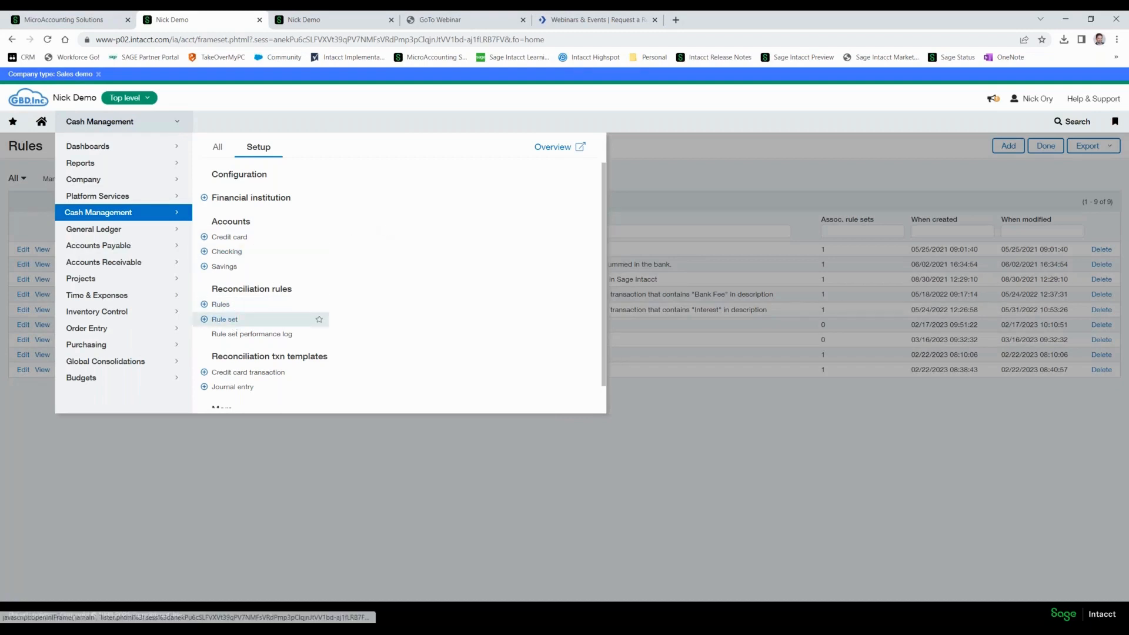
left_click(230, 320)
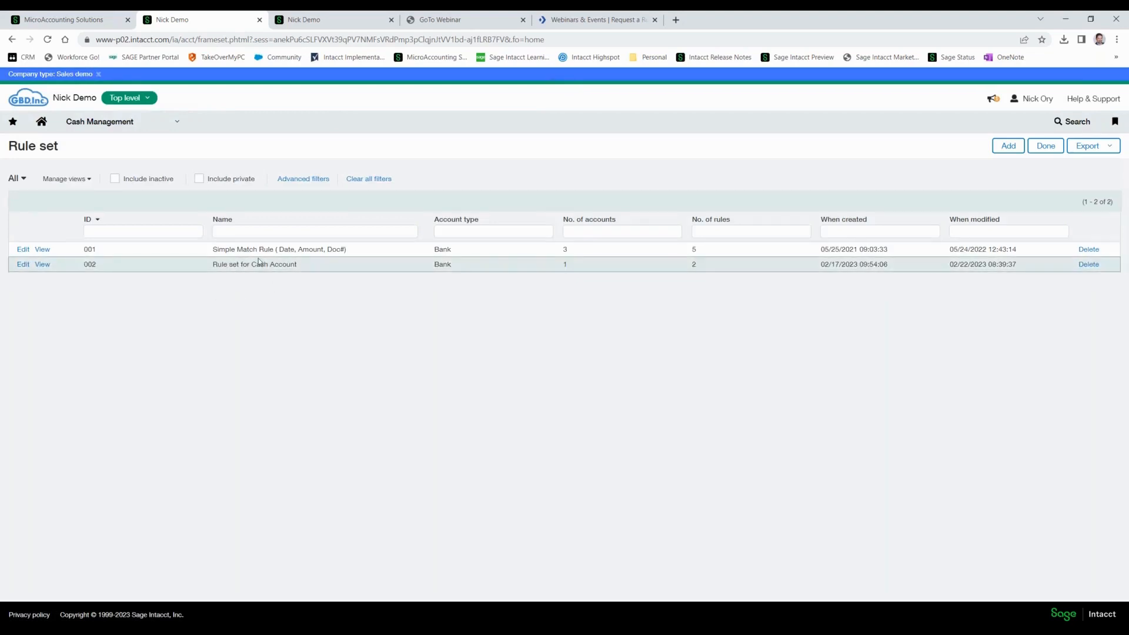
left_click(1008, 146)
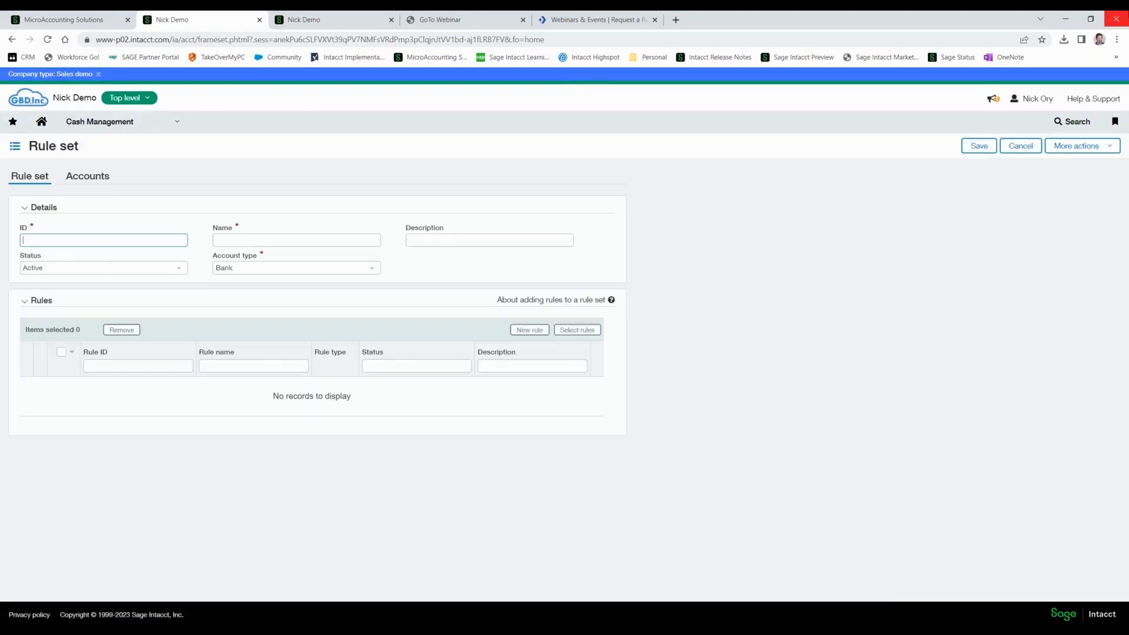
type("100")
type("2")
key("Tab")
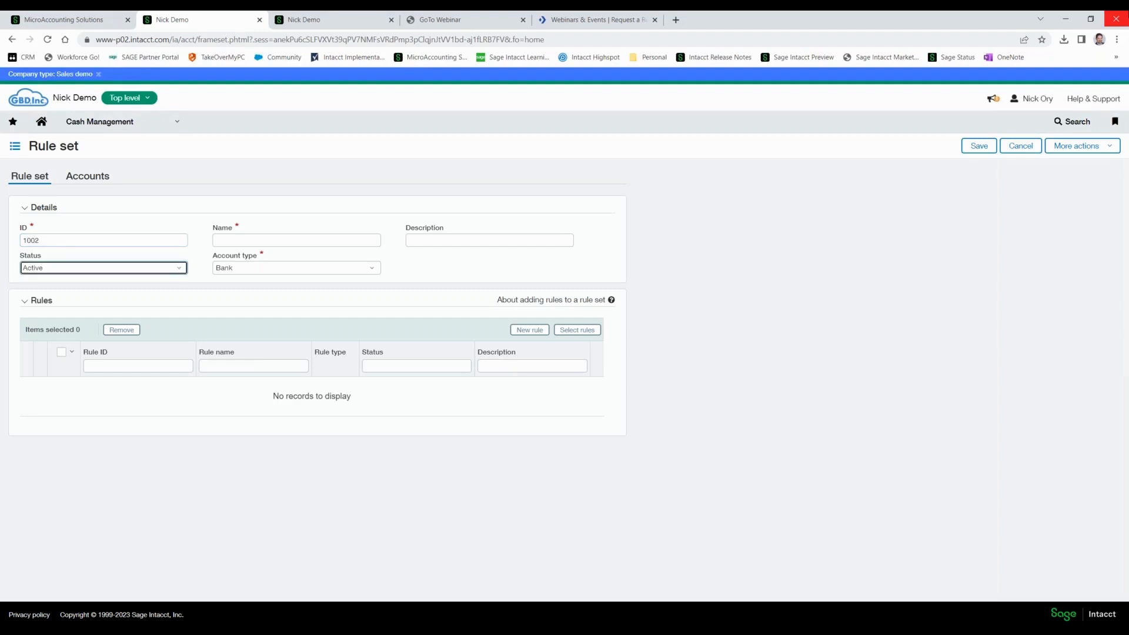
Name the new rule set "Rules Set", keeping its status and account type at their defaults.
key("Tab")
type("Reuls")
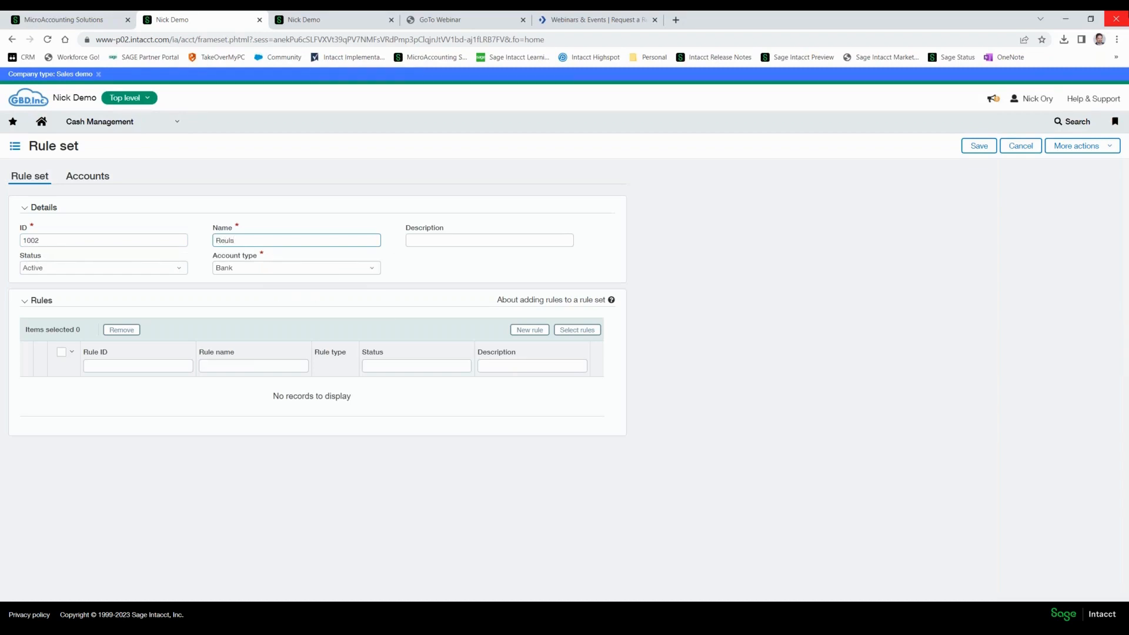
key("ctrl+a")
type("Re")
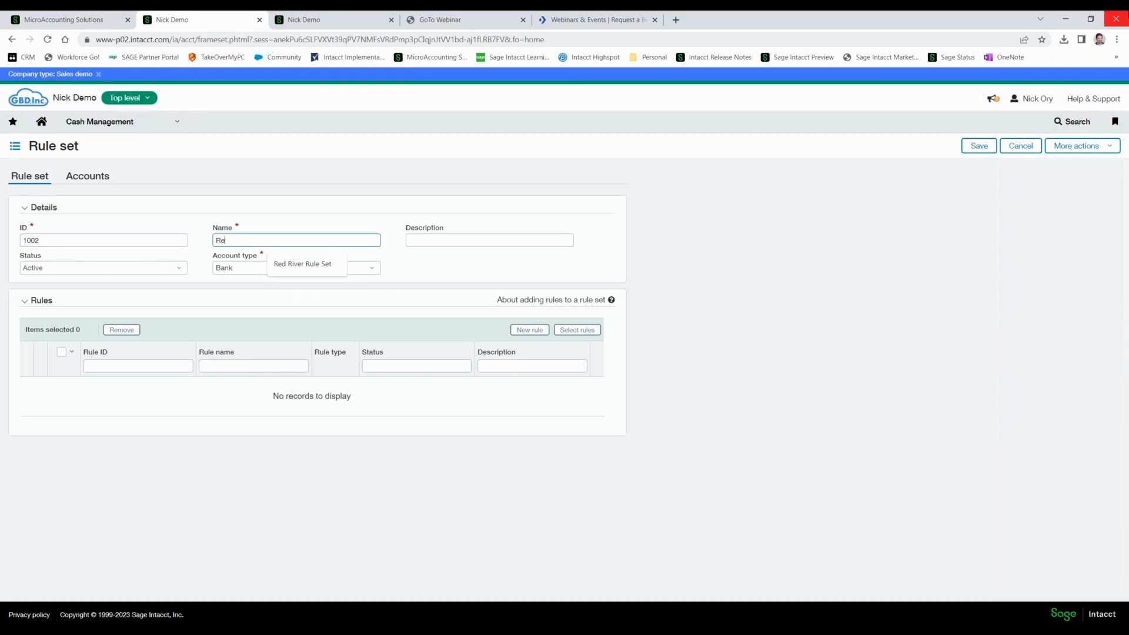
key("BackSpace")
type("u")
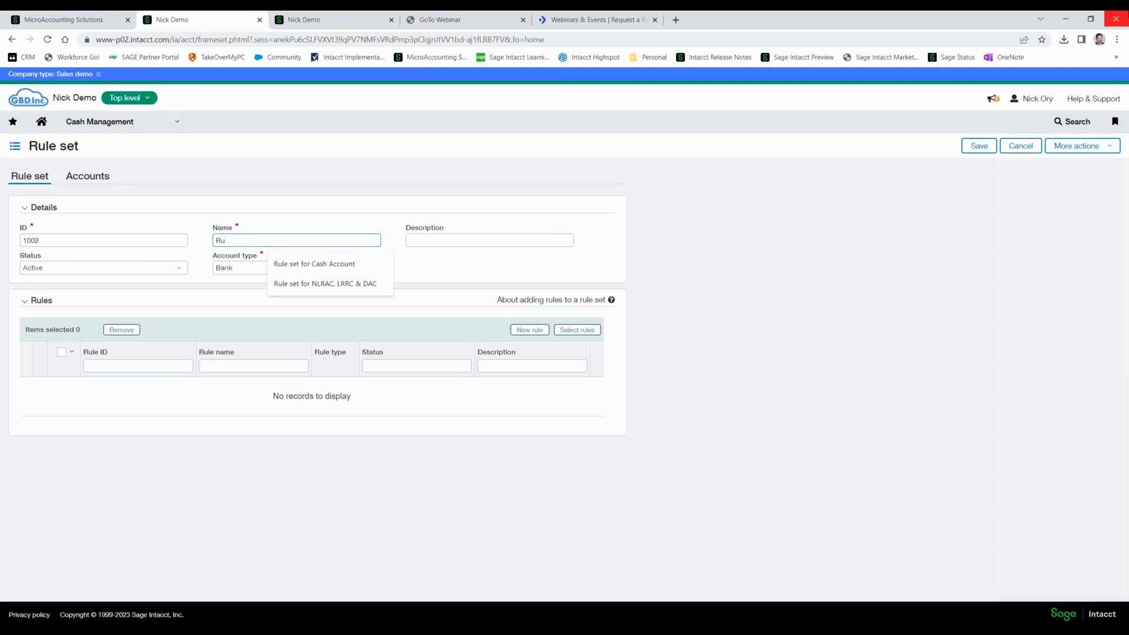
type("les ")
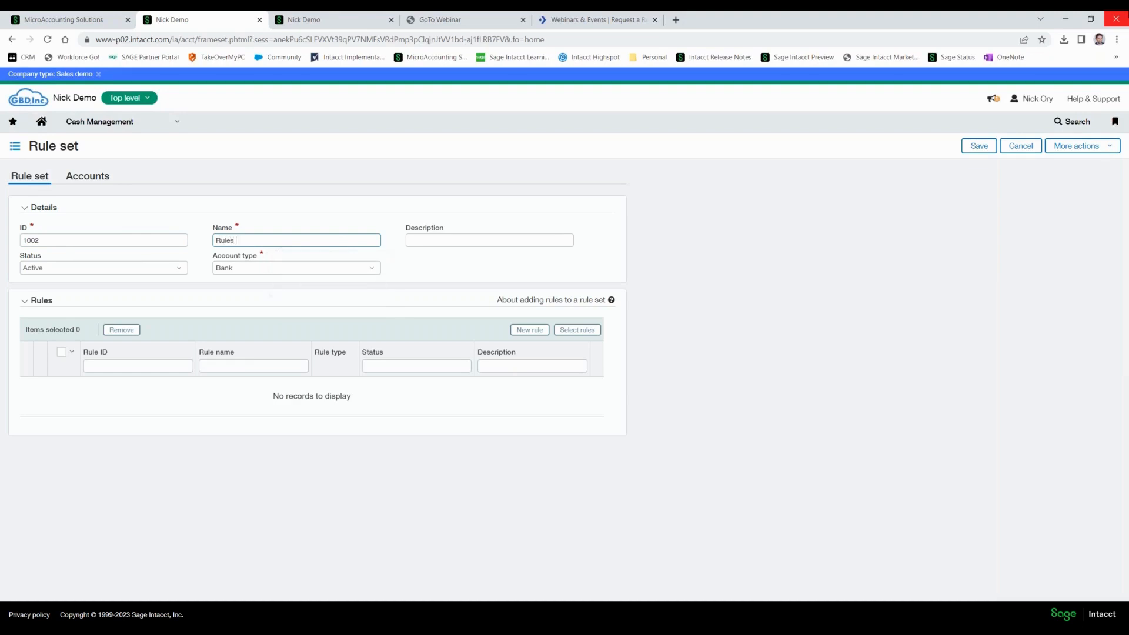
type("Set")
key("Tab")
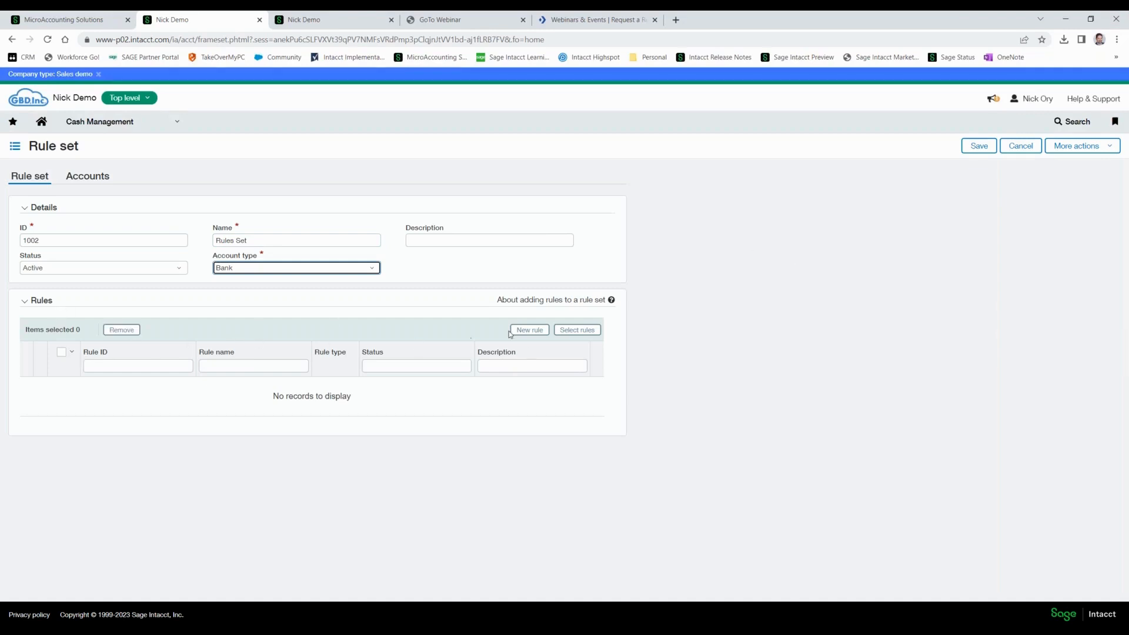
Add the rules 600 Match Concentration Transfers and 1000 Account Interest to the rule set.
left_click(568, 332)
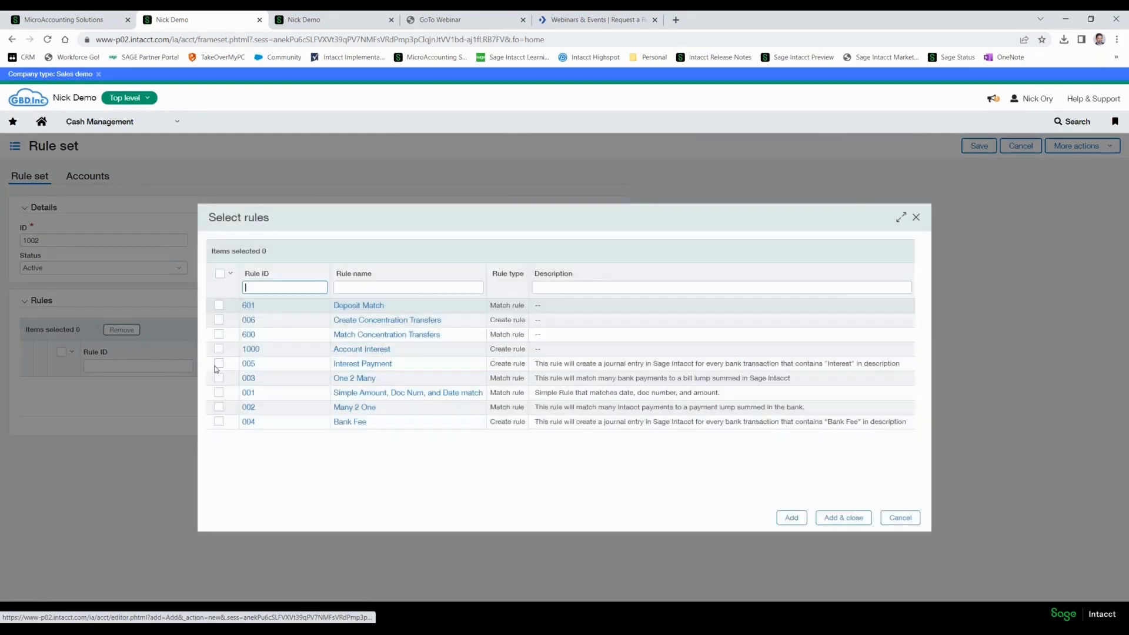
left_click(220, 349)
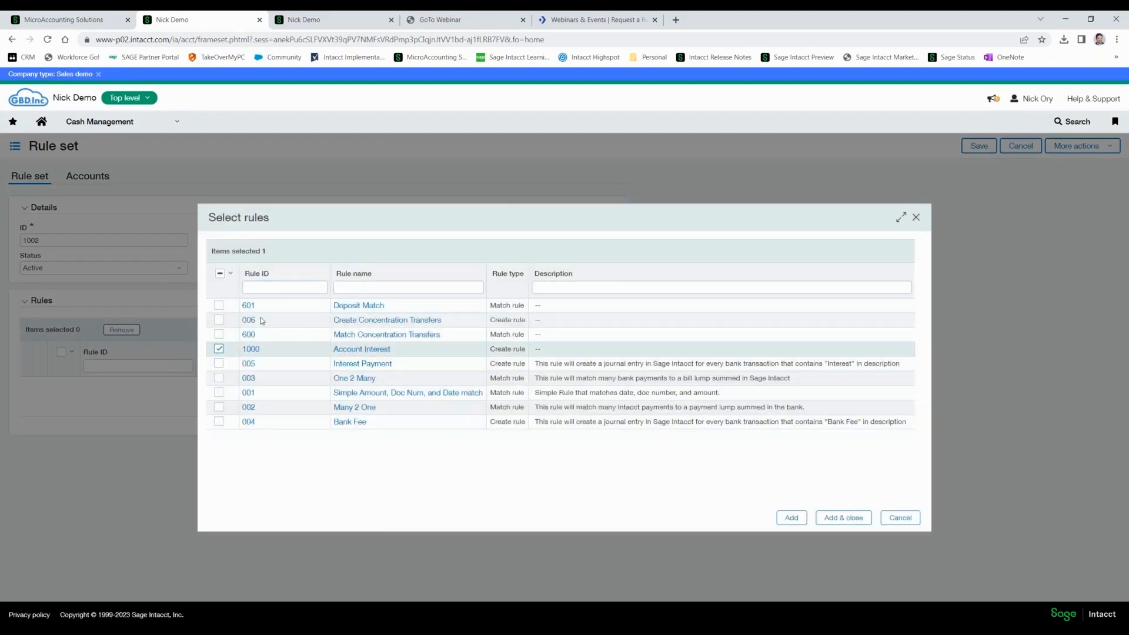
left_click(218, 334)
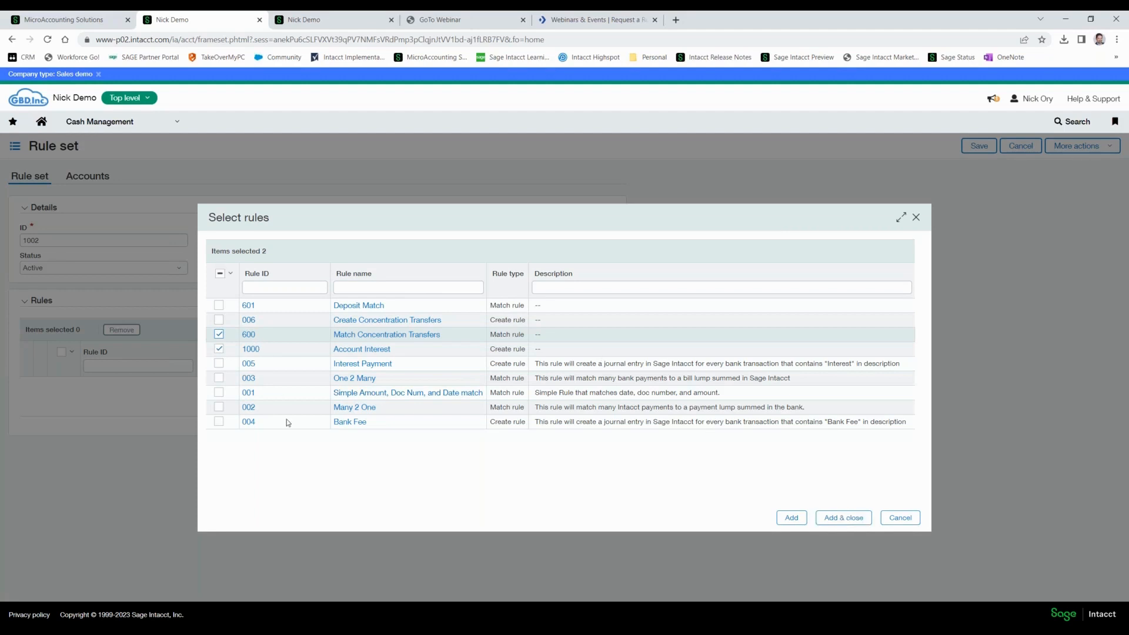
left_click(842, 518)
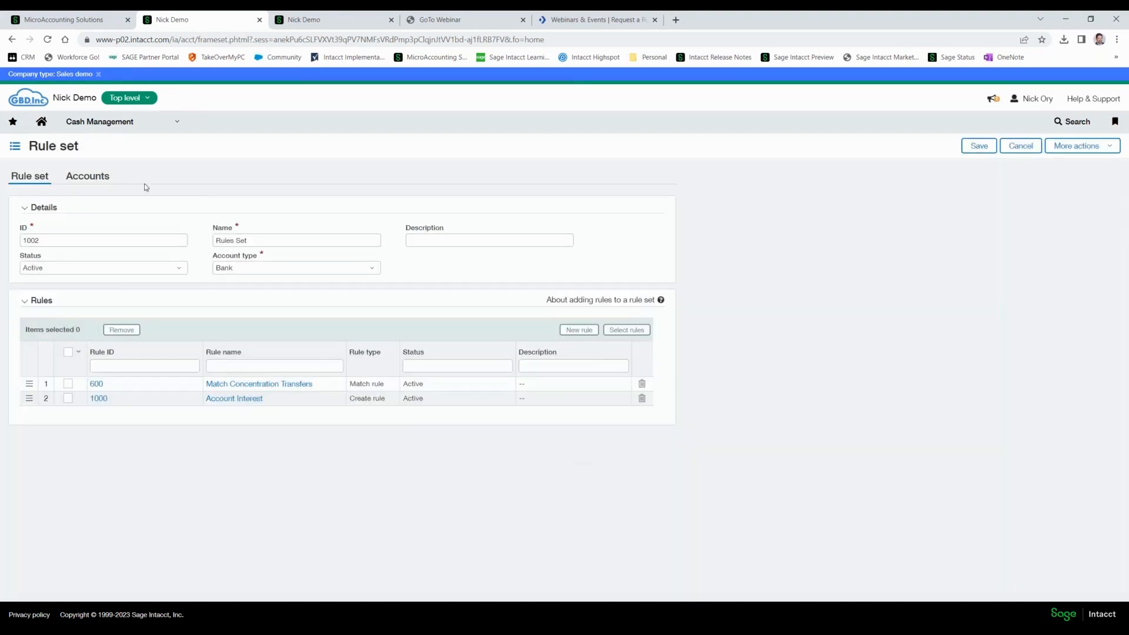
left_click(112, 179)
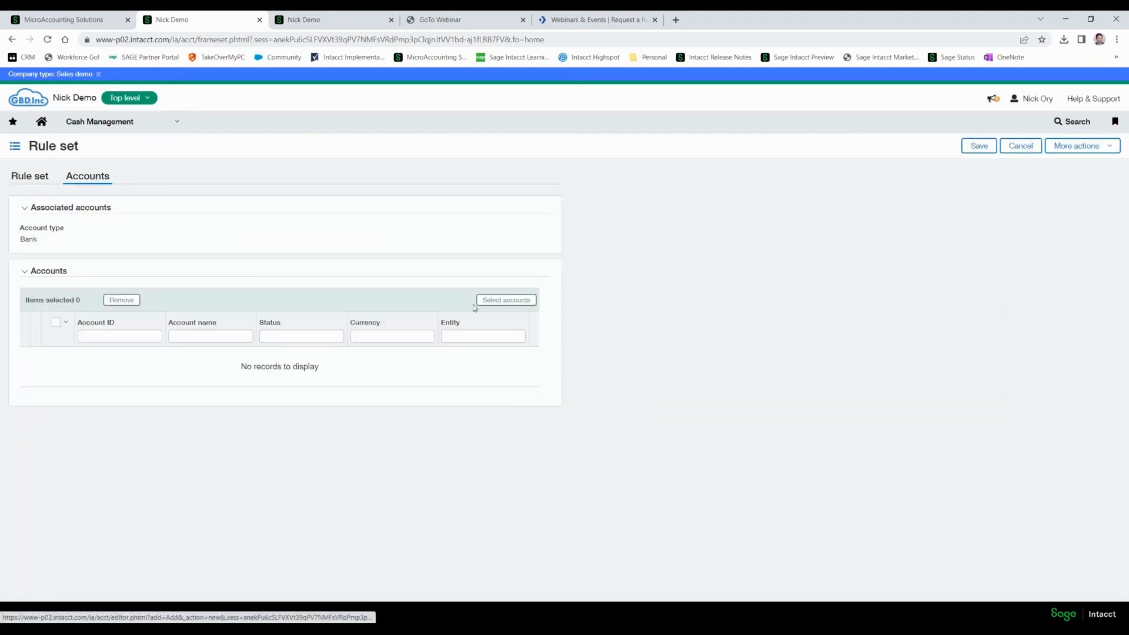
left_click(507, 301)
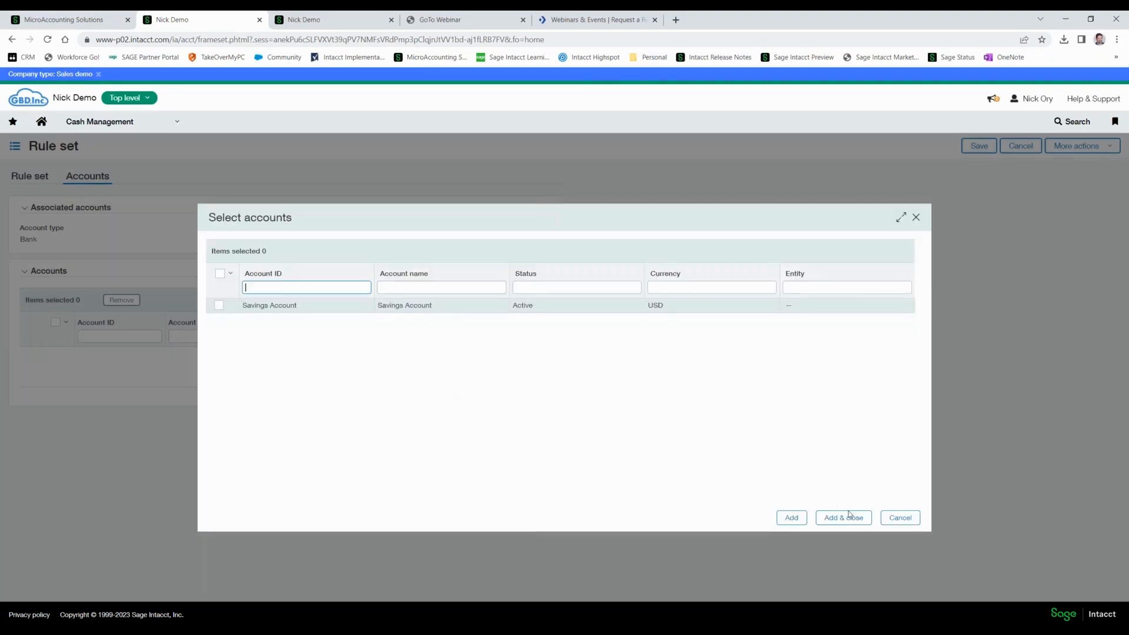
left_click(884, 514)
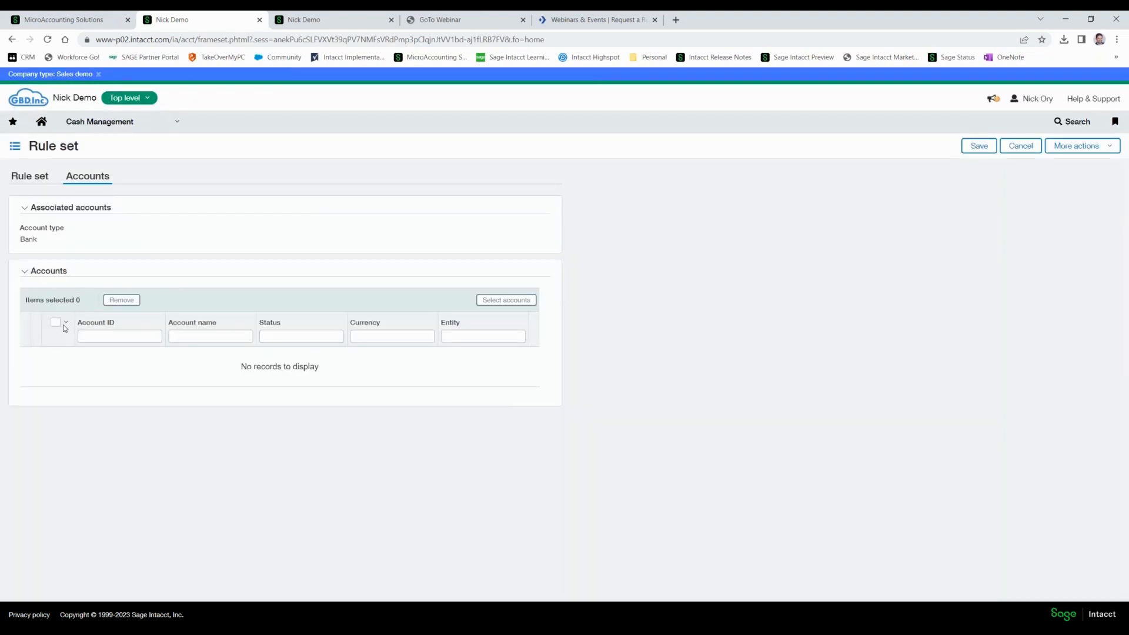
left_click(505, 303)
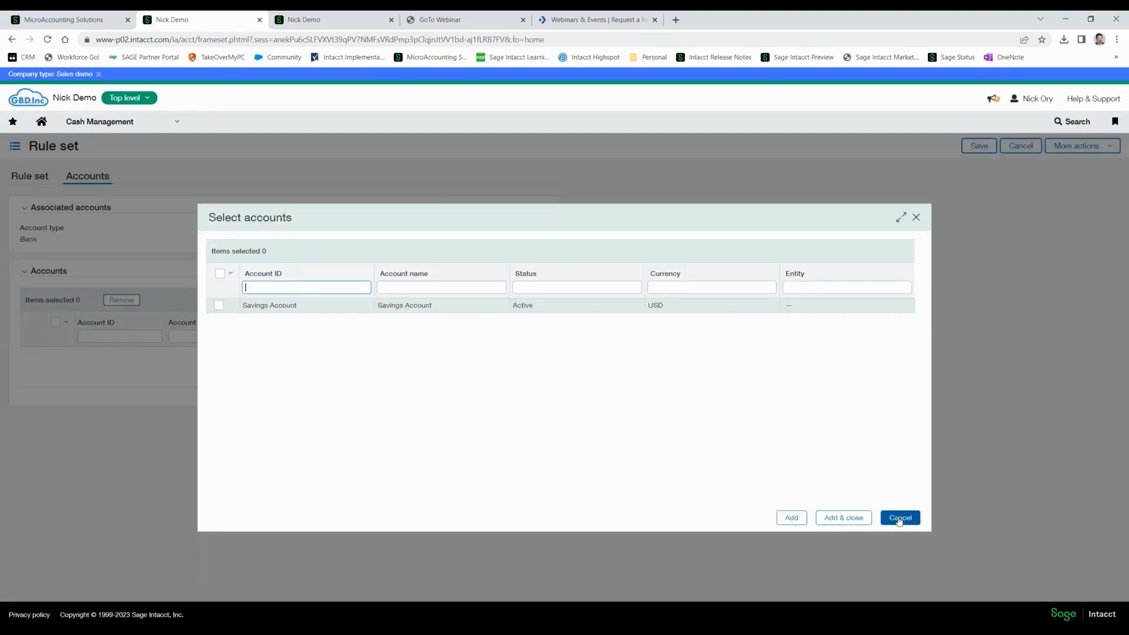
left_click(899, 518)
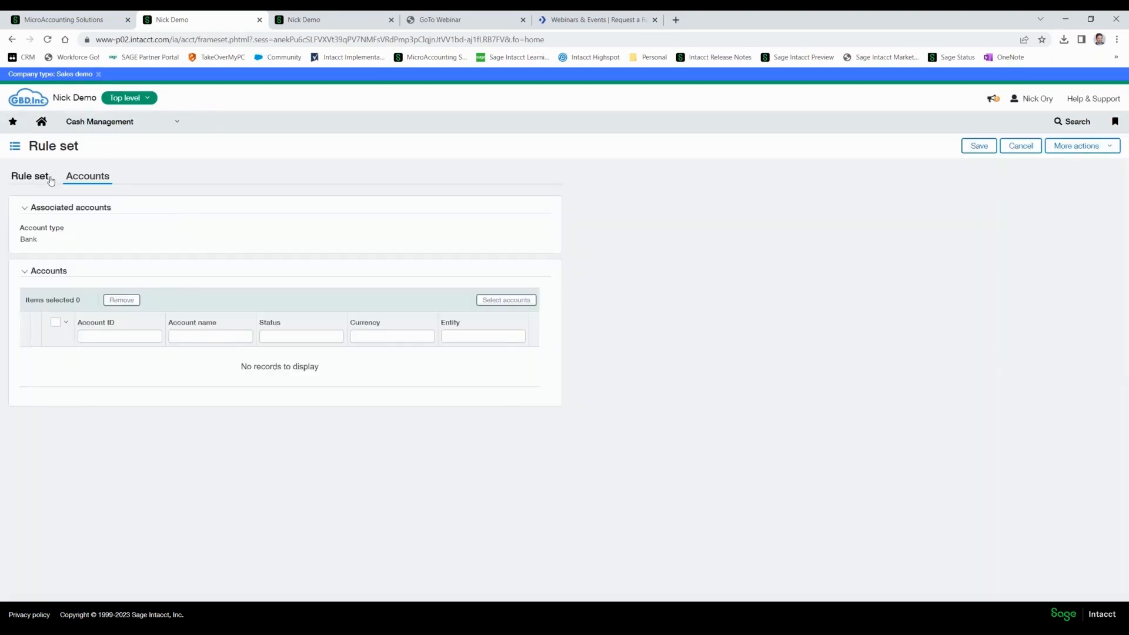
Check the rule set's account type options, then remove the rule 600 Match Concentration Transfers from the rule set.
left_click(41, 179)
left_click(369, 268)
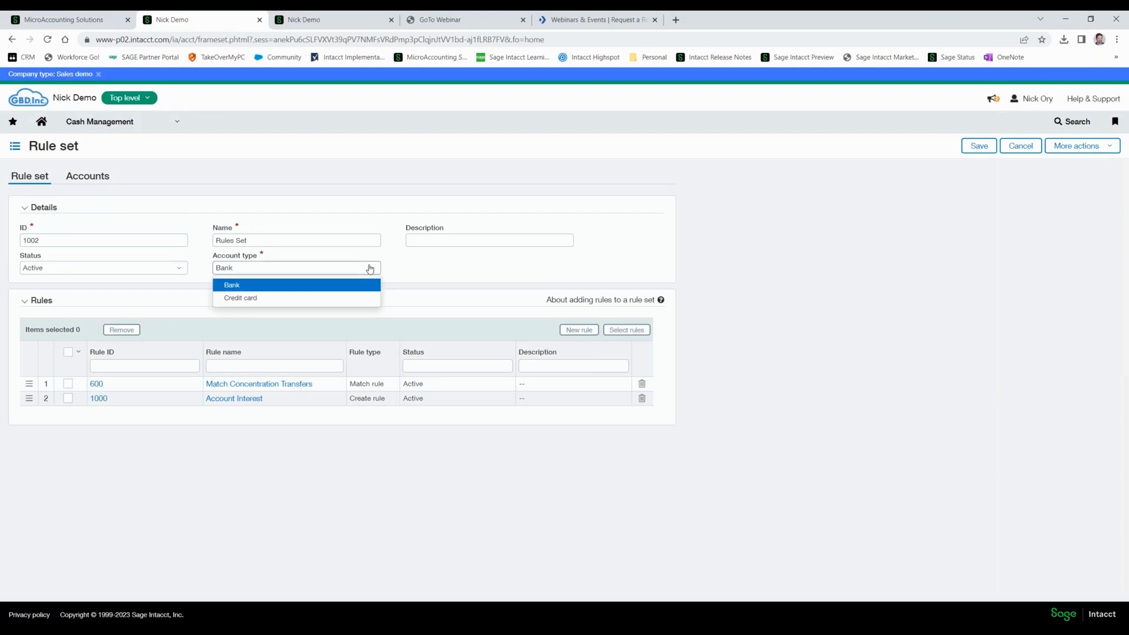
left_click(691, 270)
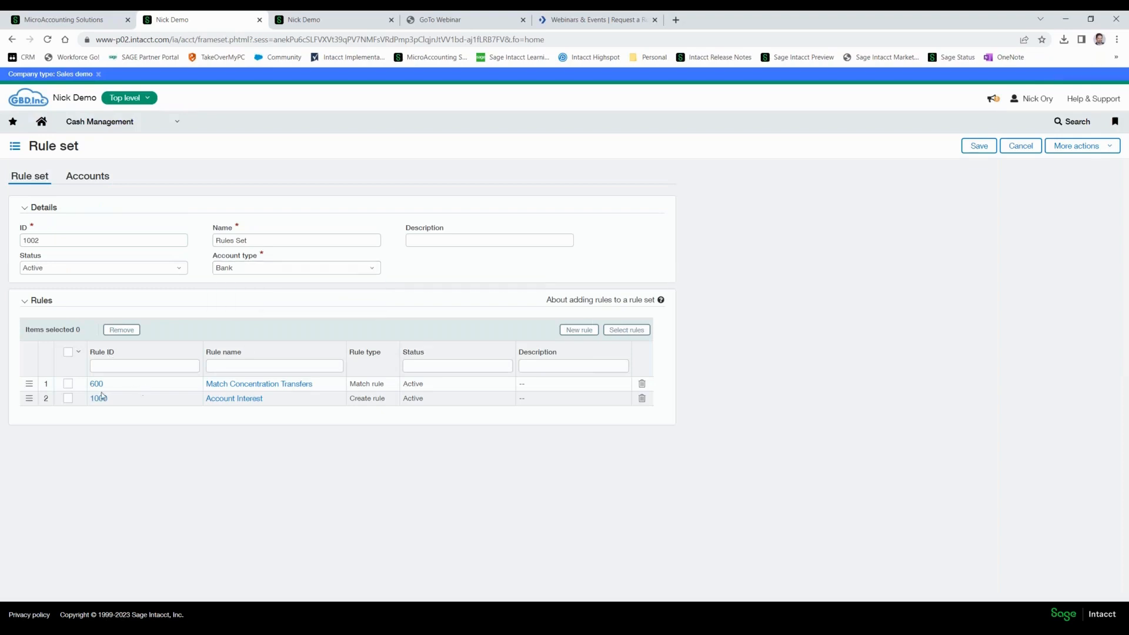
left_click(642, 385)
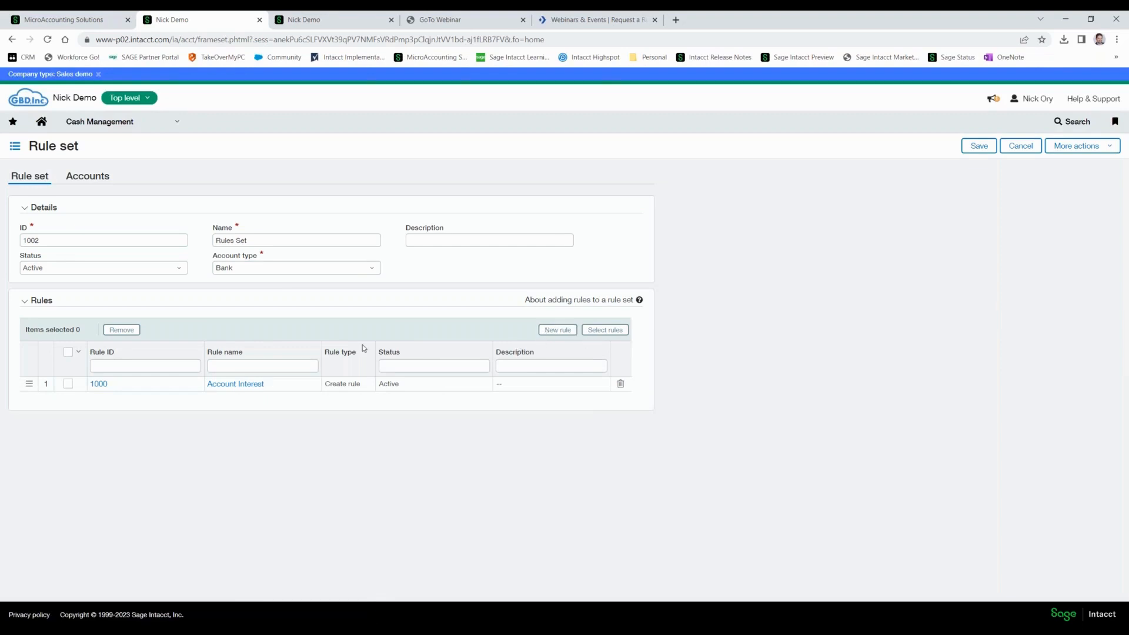
Associate the Savings Account with the rule set and save the rule set.
left_click(90, 176)
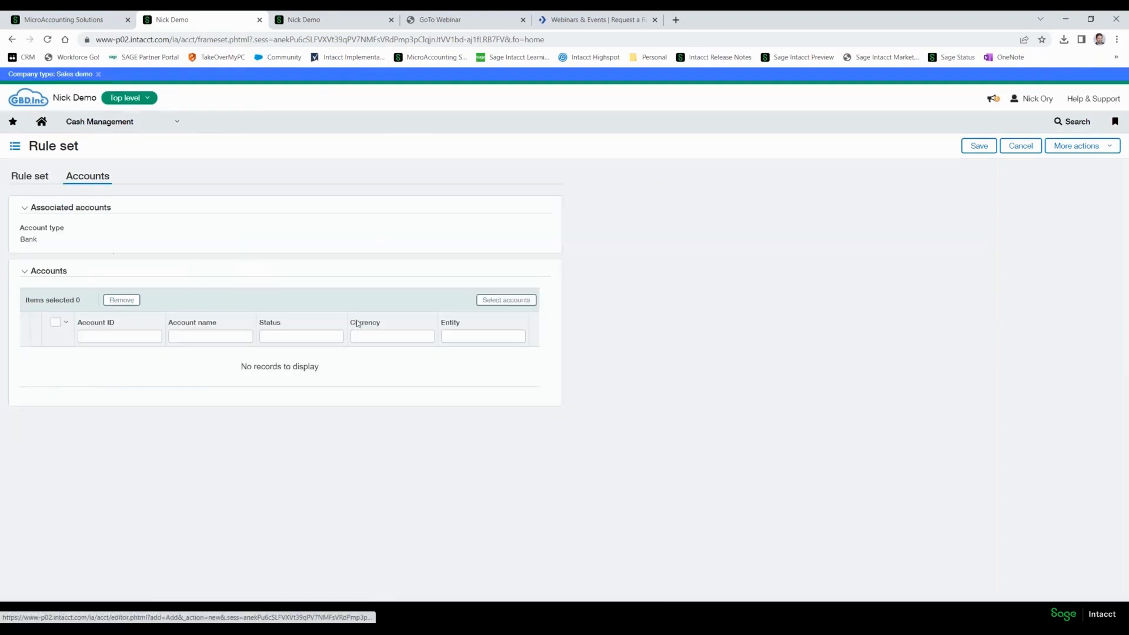
left_click(507, 301)
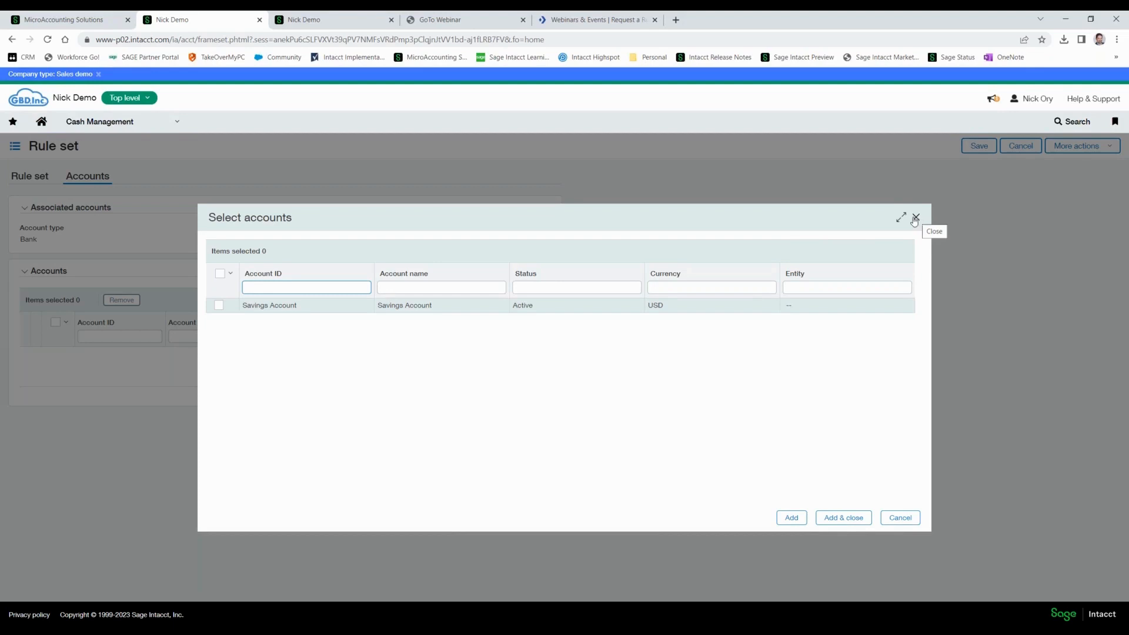
left_click(219, 305)
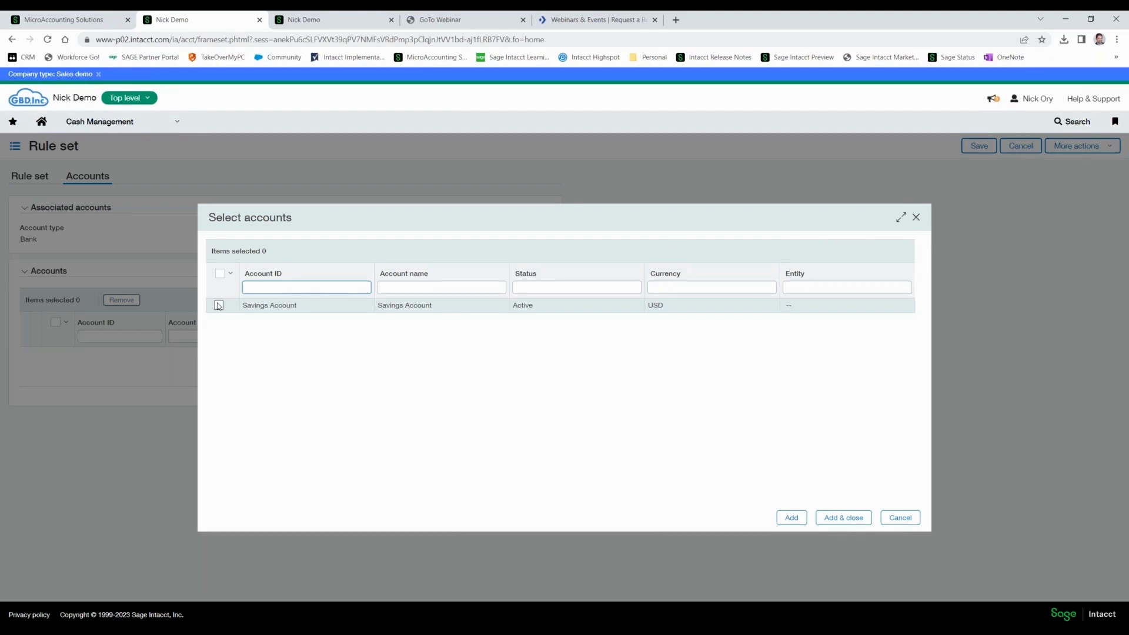
left_click(828, 520)
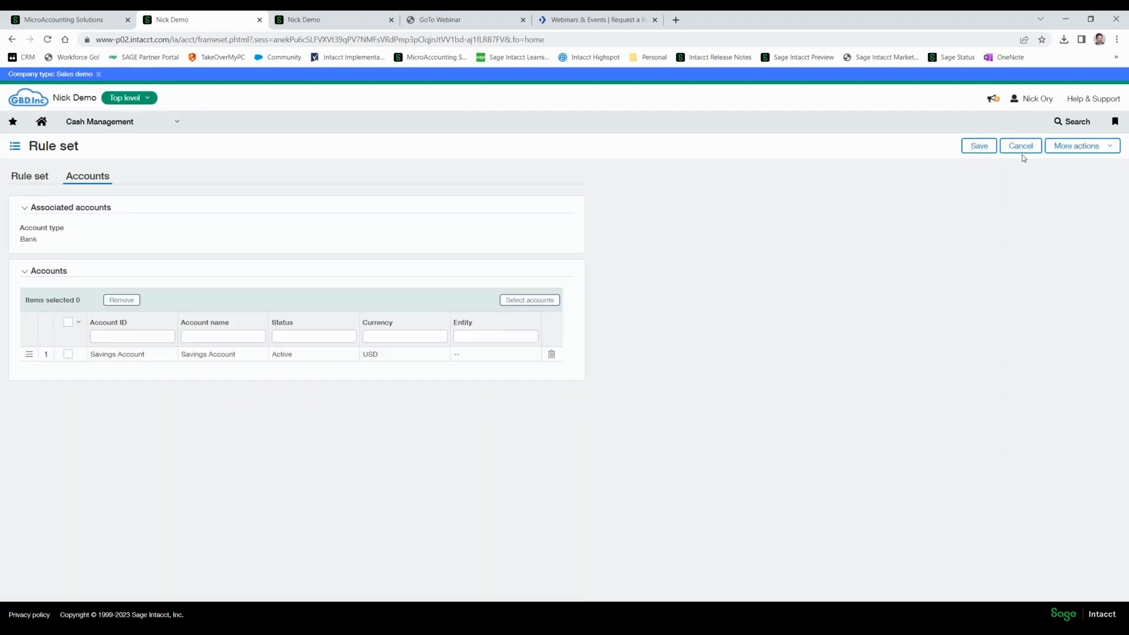
left_click(979, 146)
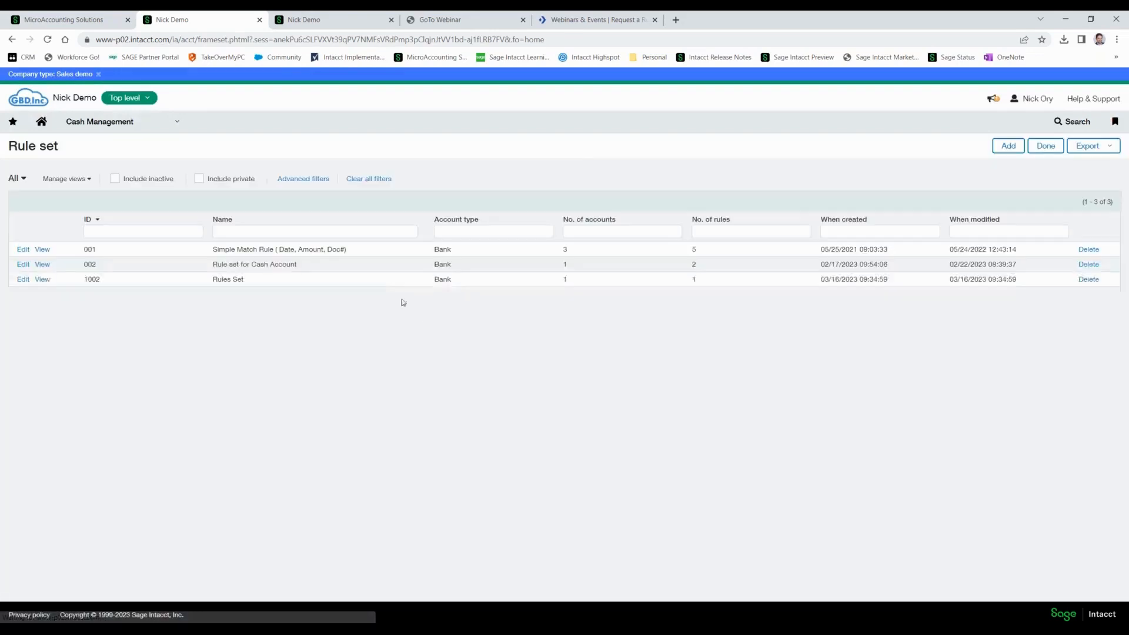
Open the Silicon Valley Bank checking account 300_SVB for editing from the Cash Management checking accounts.
left_click(144, 121)
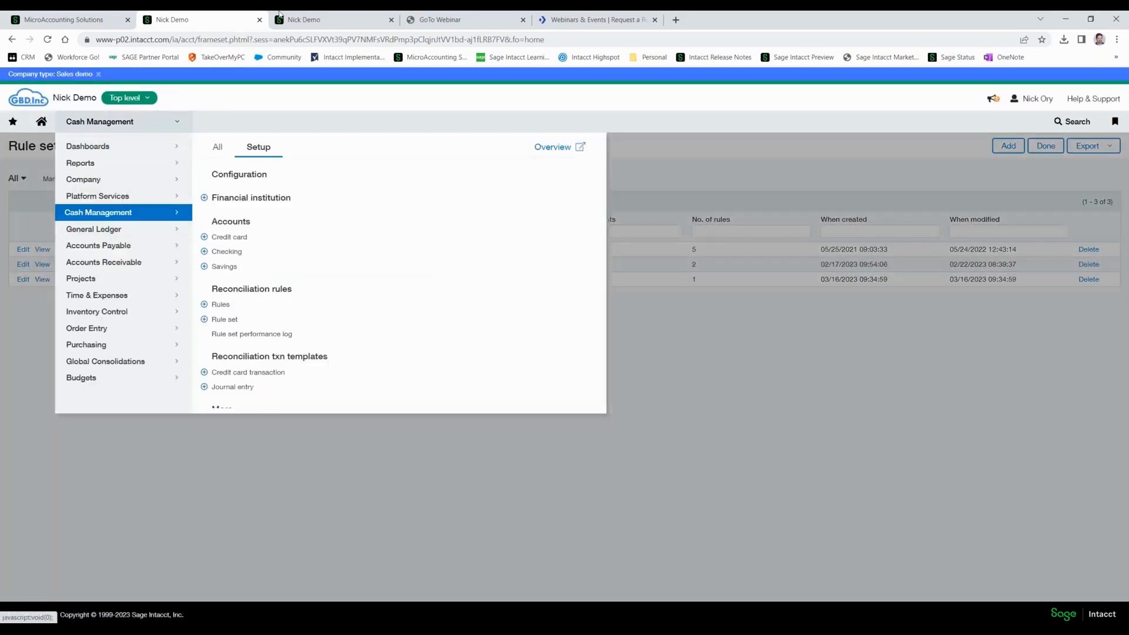
left_click(315, 19)
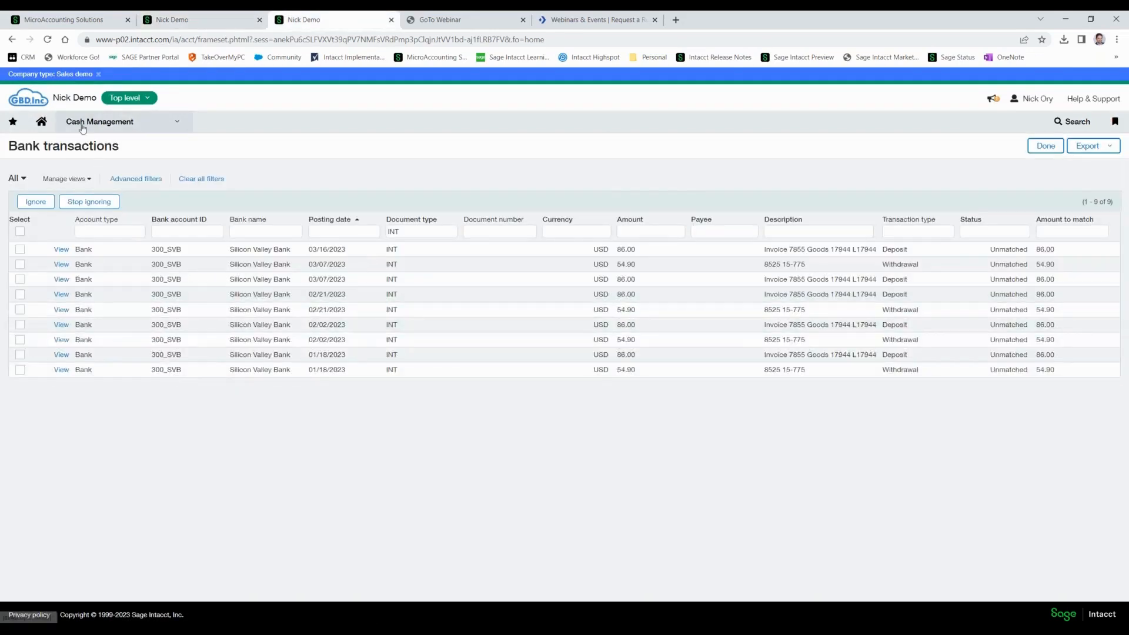
left_click(117, 121)
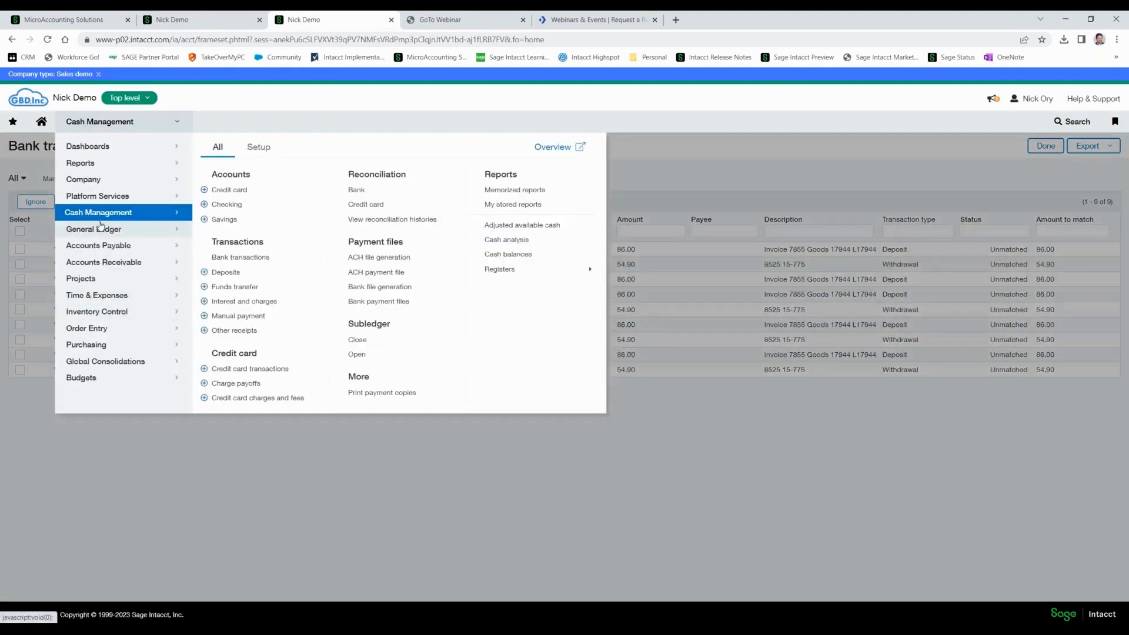
left_click(227, 205)
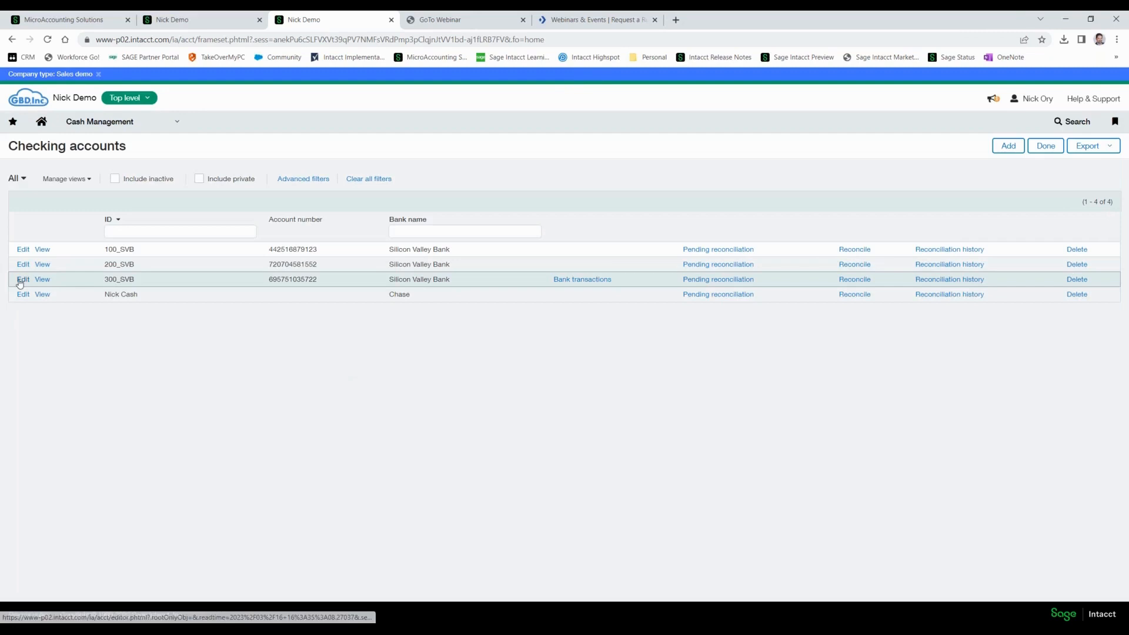
left_click(21, 281)
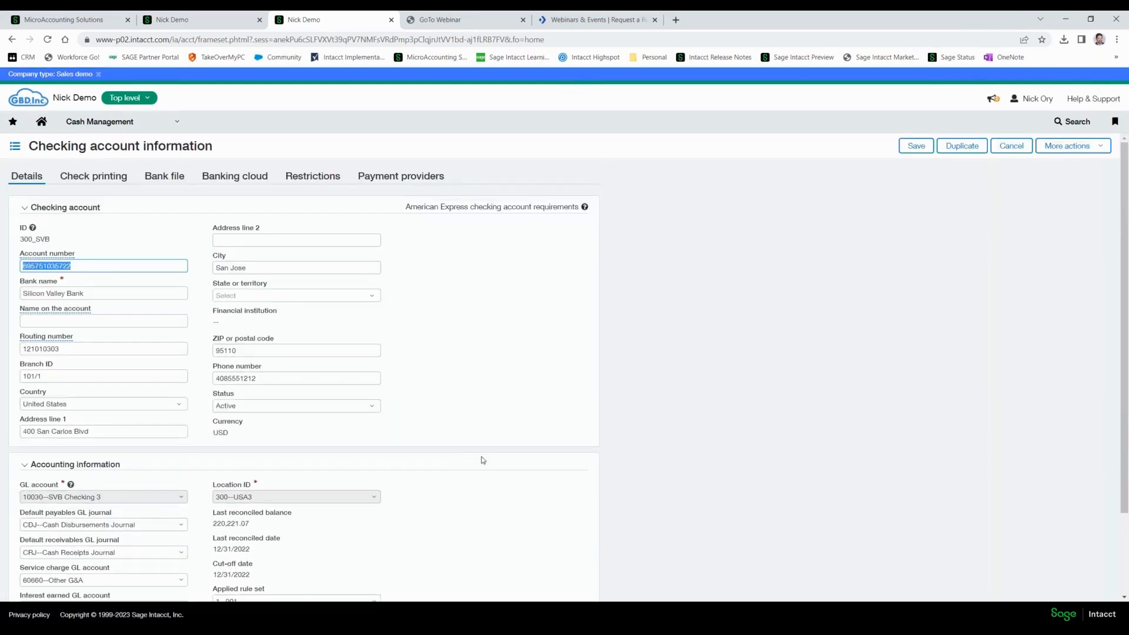
Set the checking account's applied rule set to 4--1002 in its accounting information and save the account.
scroll(482, 461, "down", 2)
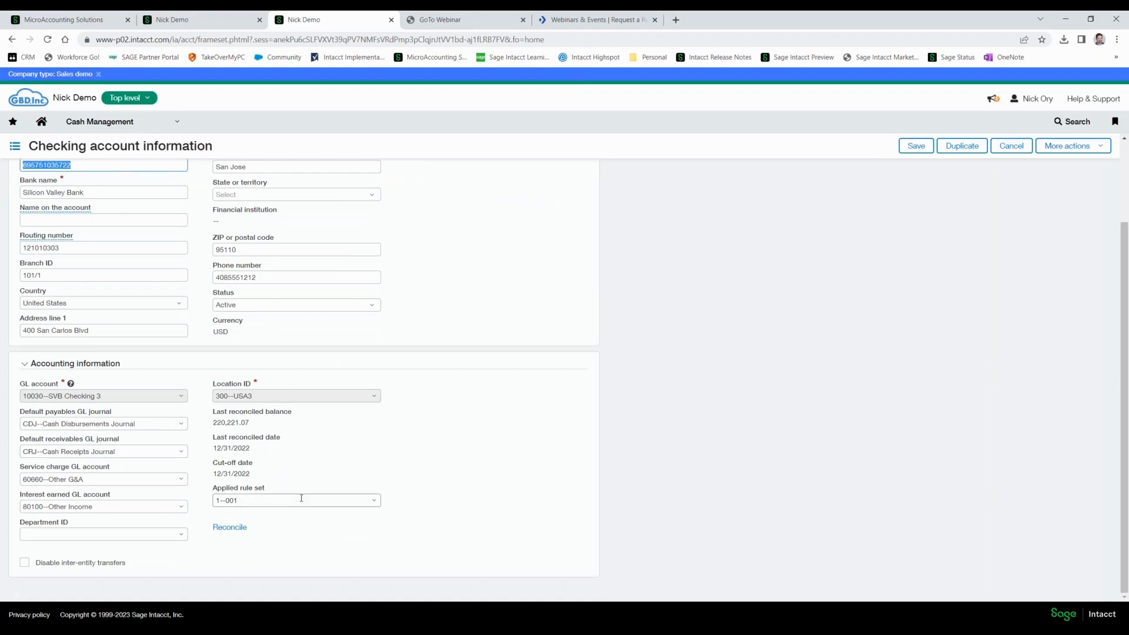
left_click(376, 502)
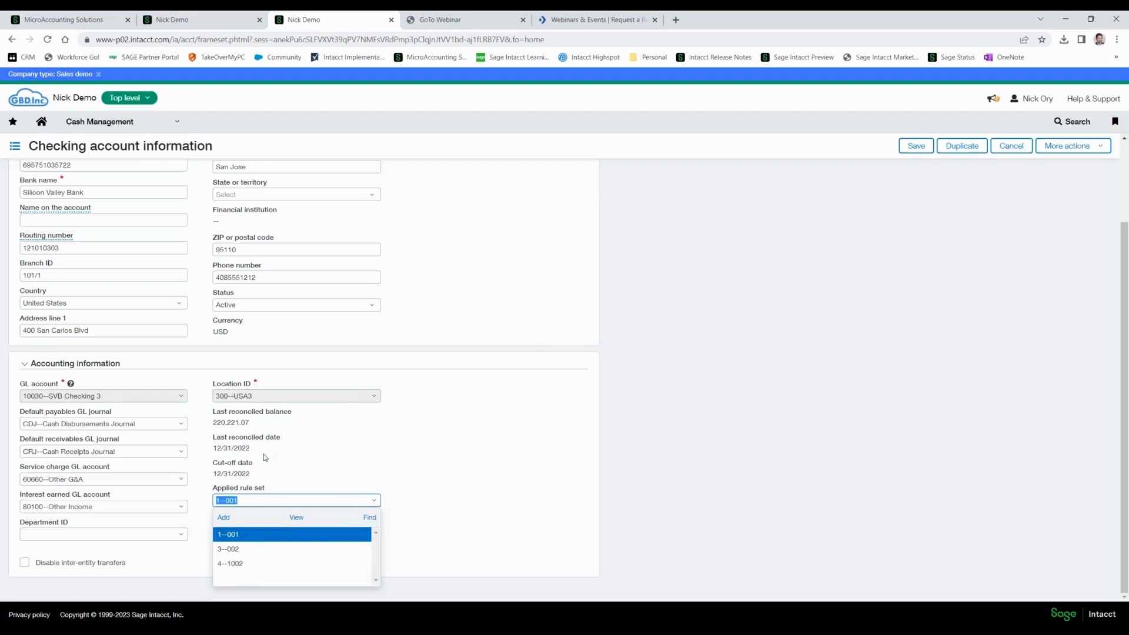
left_click(232, 564)
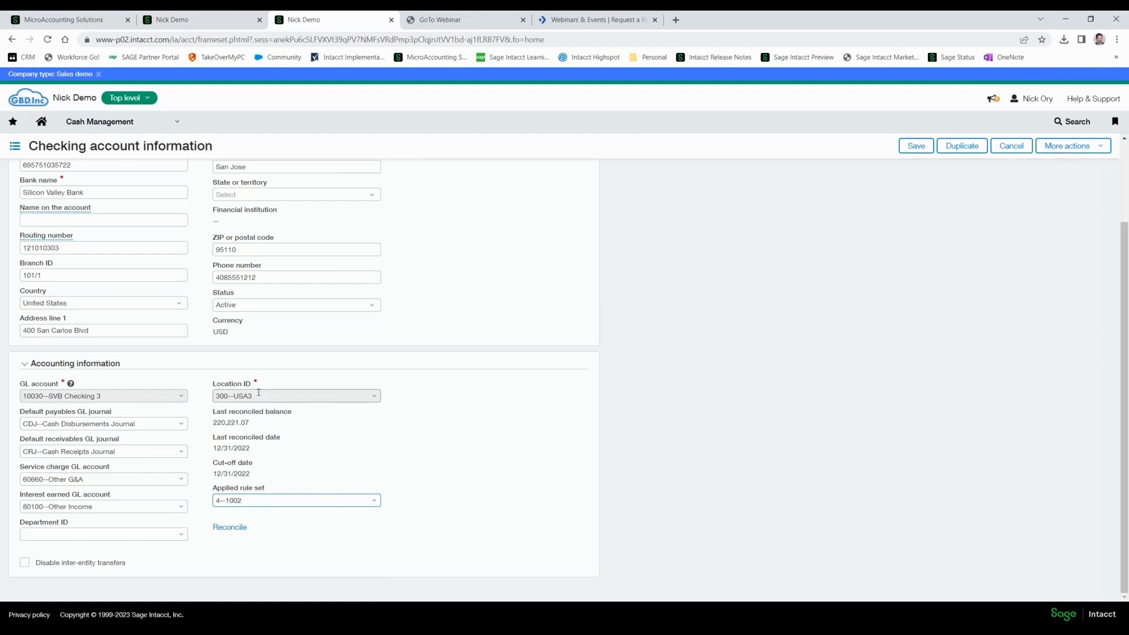
left_click(32, 532)
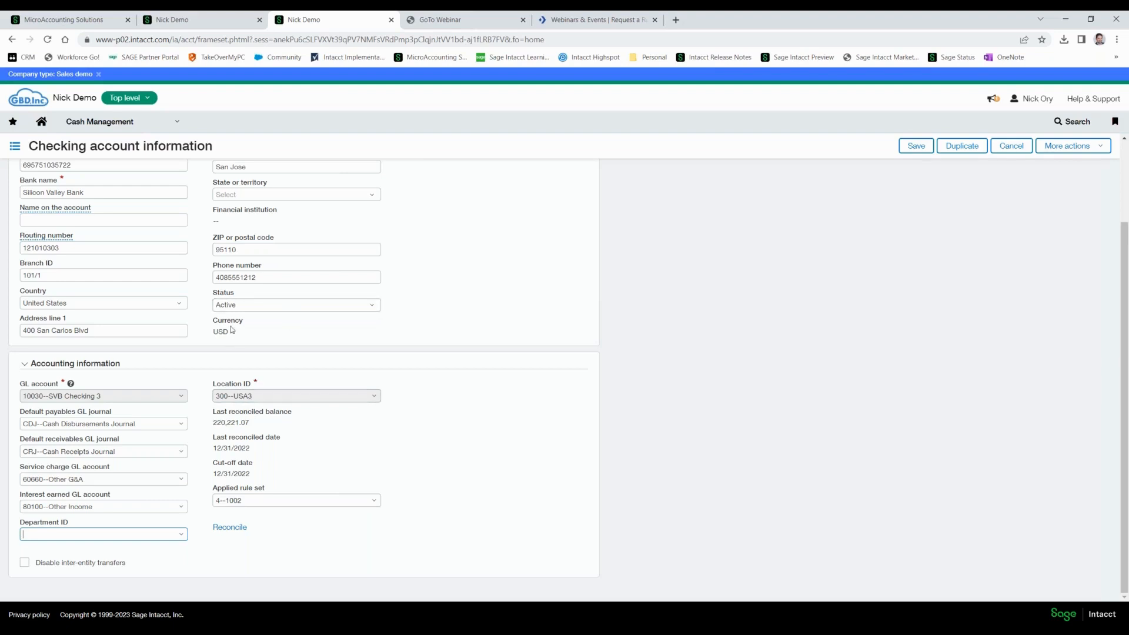
left_click(916, 148)
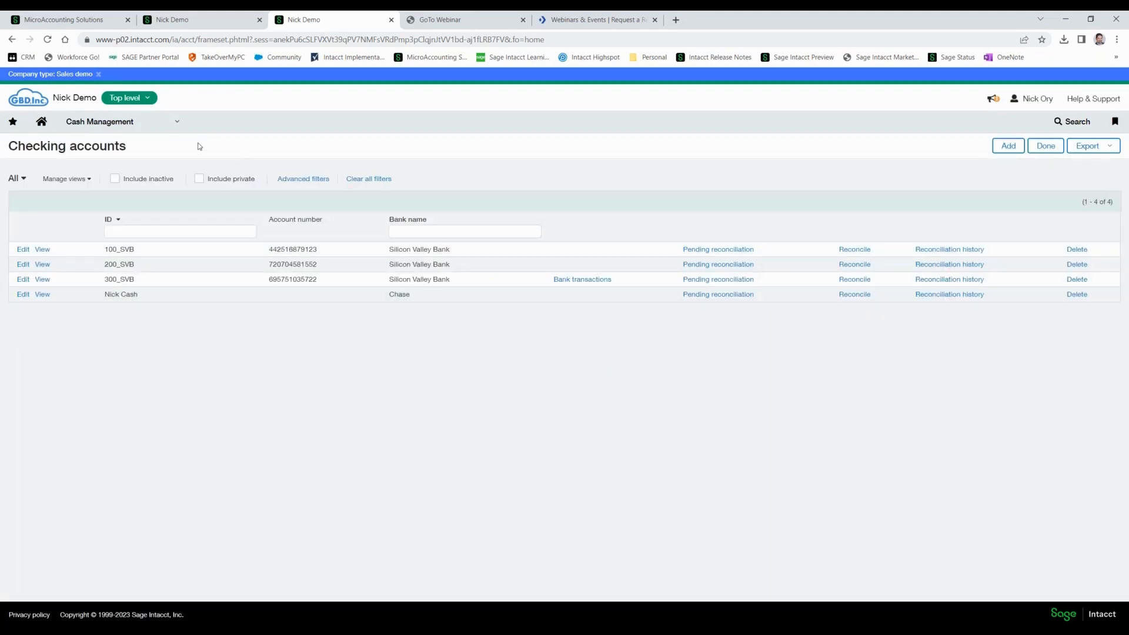
Open the Cash Management bank transactions and look through the imported transactions and their document types.
left_click(131, 122)
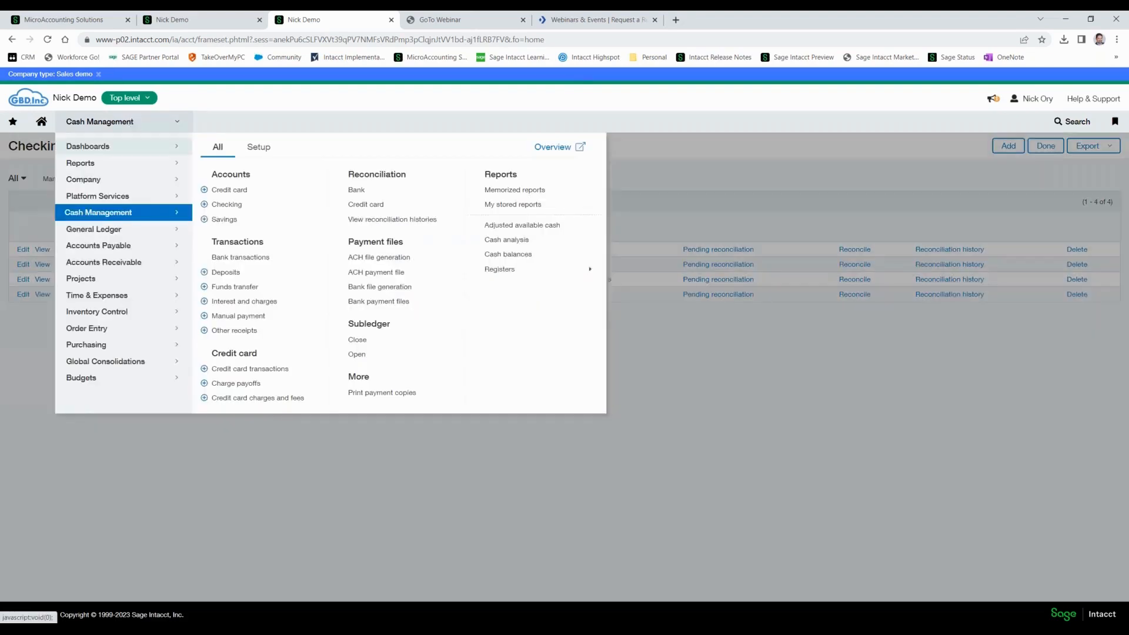
left_click(229, 257)
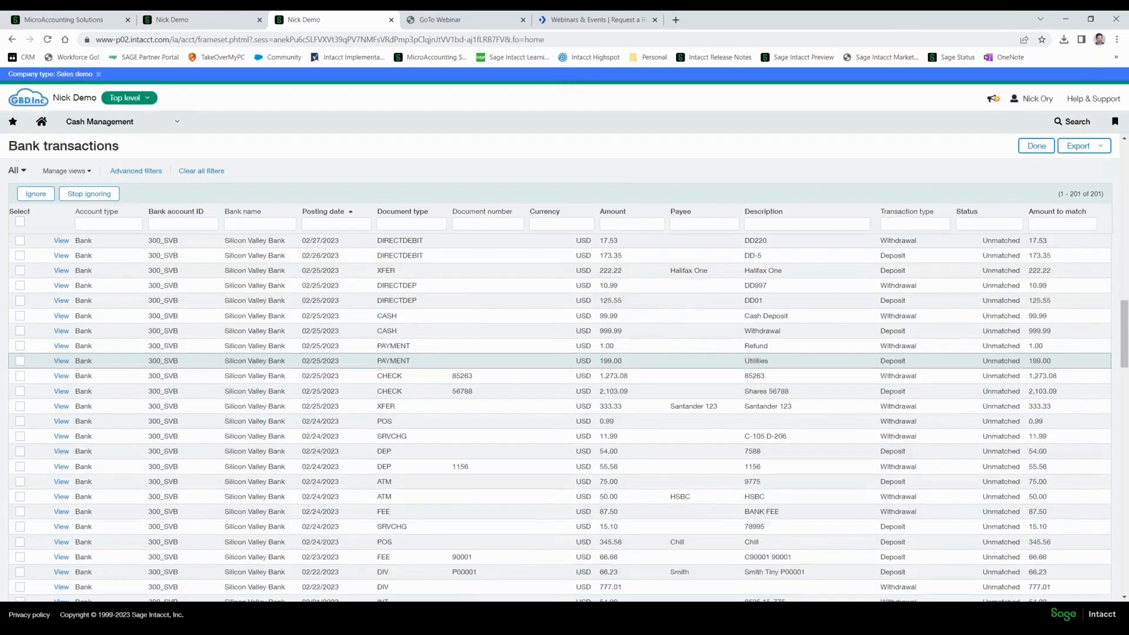
scroll(558, 376, "down", 10)
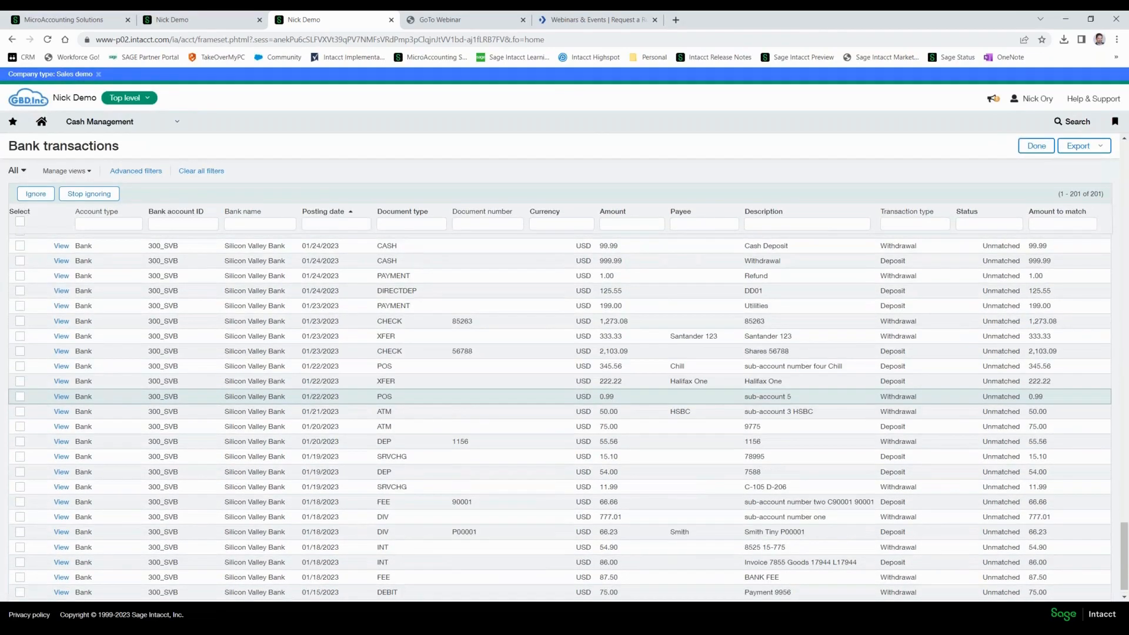
scroll(558, 412, "up", 15)
scroll(378, 337, "up", 3)
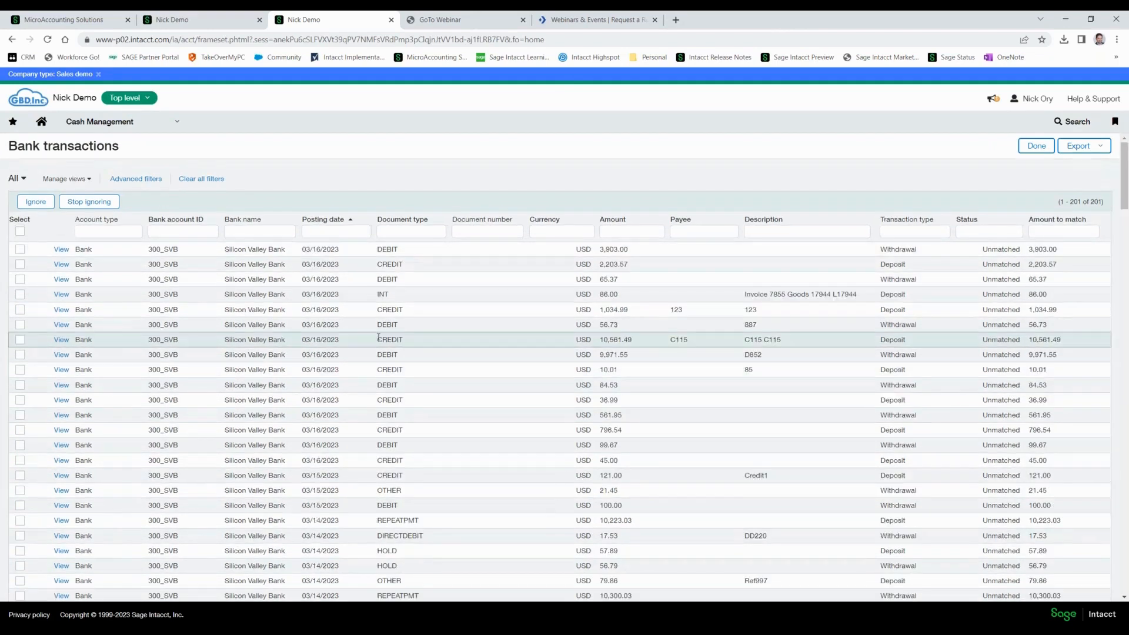
scroll(379, 337, "down", 1)
scroll(379, 338, "up", 1)
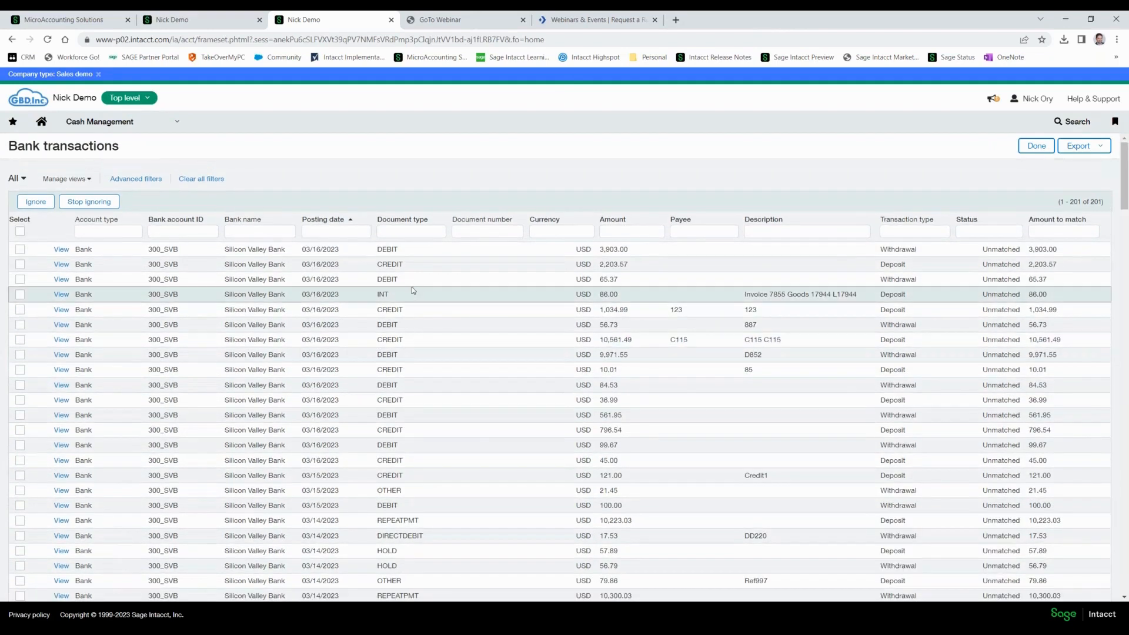
Open the reconciliation rule set performance log to examine the past rule set runs.
left_click(127, 122)
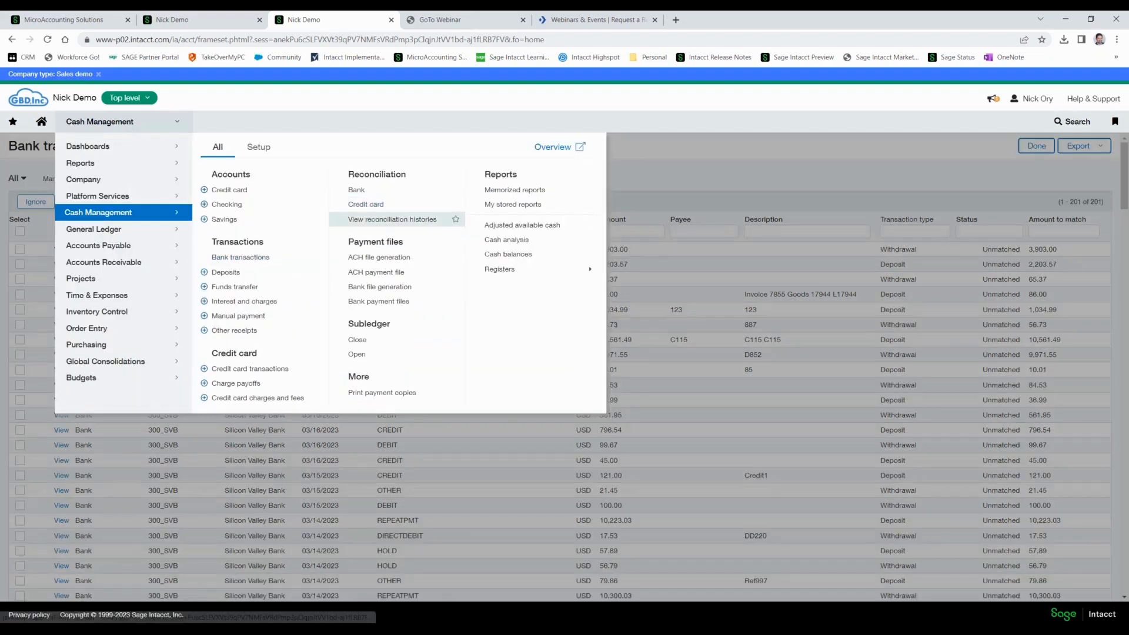
left_click(259, 147)
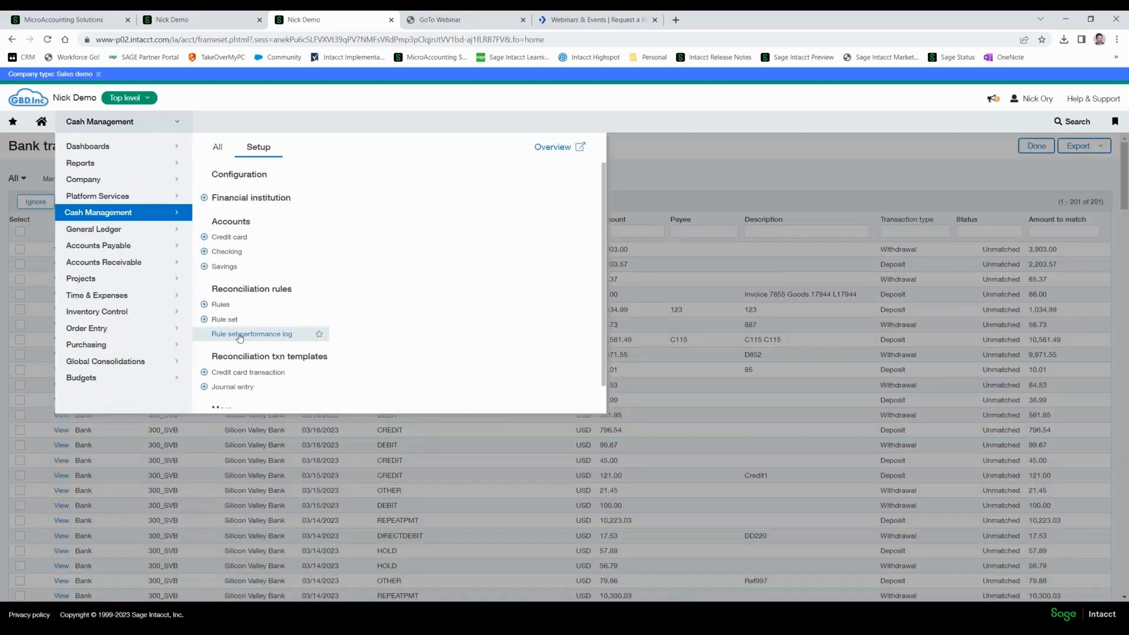
left_click(238, 335)
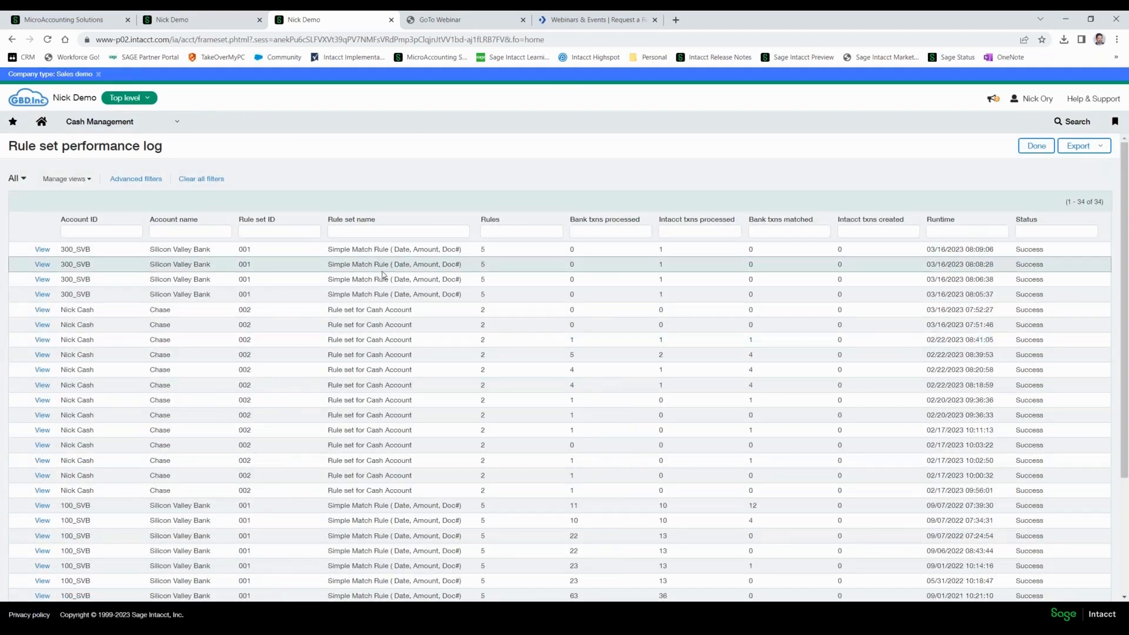
Reopen rule set 1002 from the reconciliation rule sets and examine its associated accounts.
left_click(131, 127)
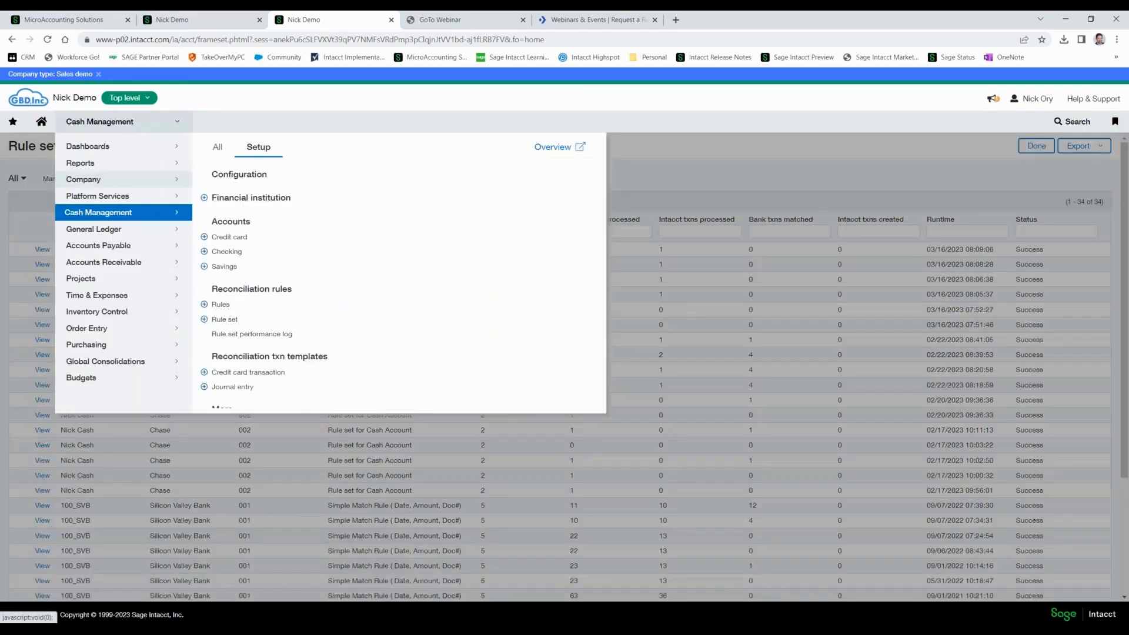
left_click(225, 319)
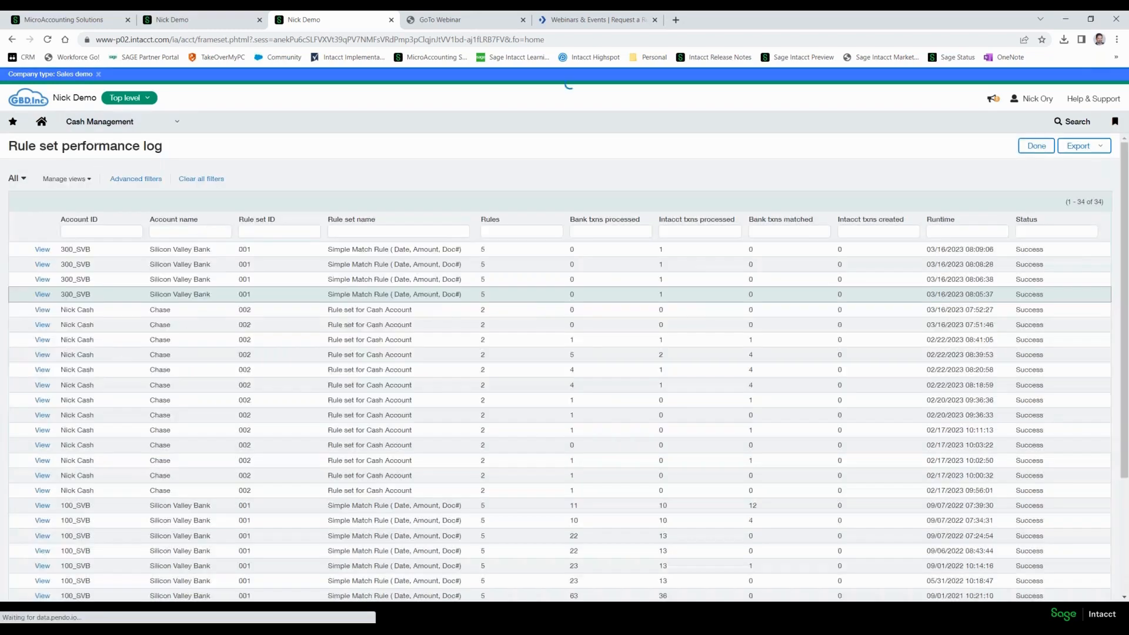
left_click(24, 278)
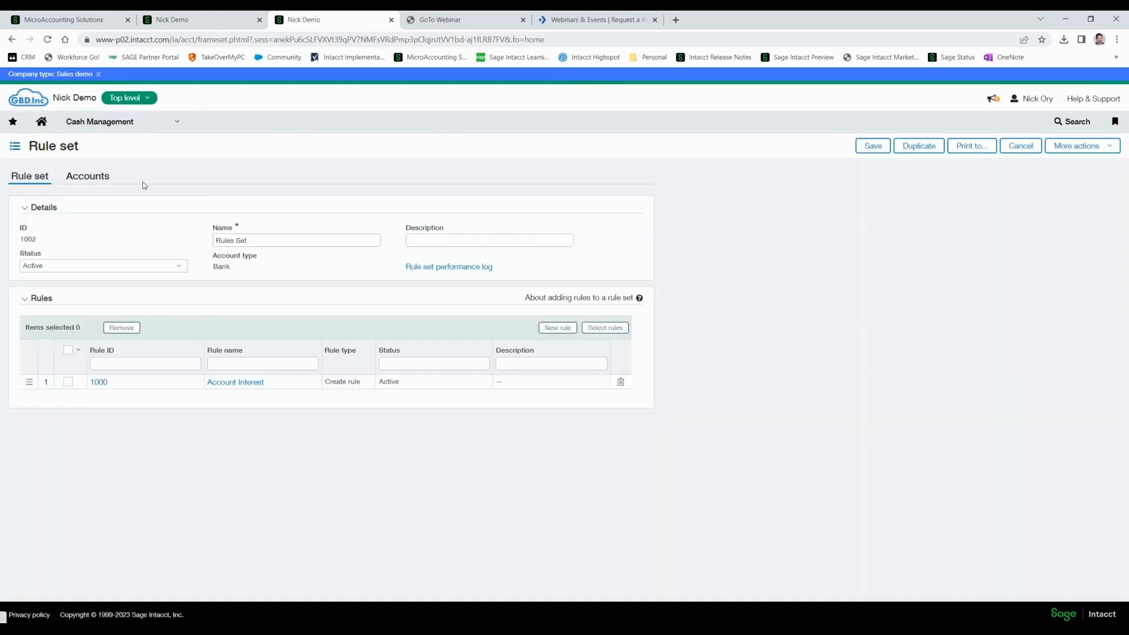
left_click(98, 179)
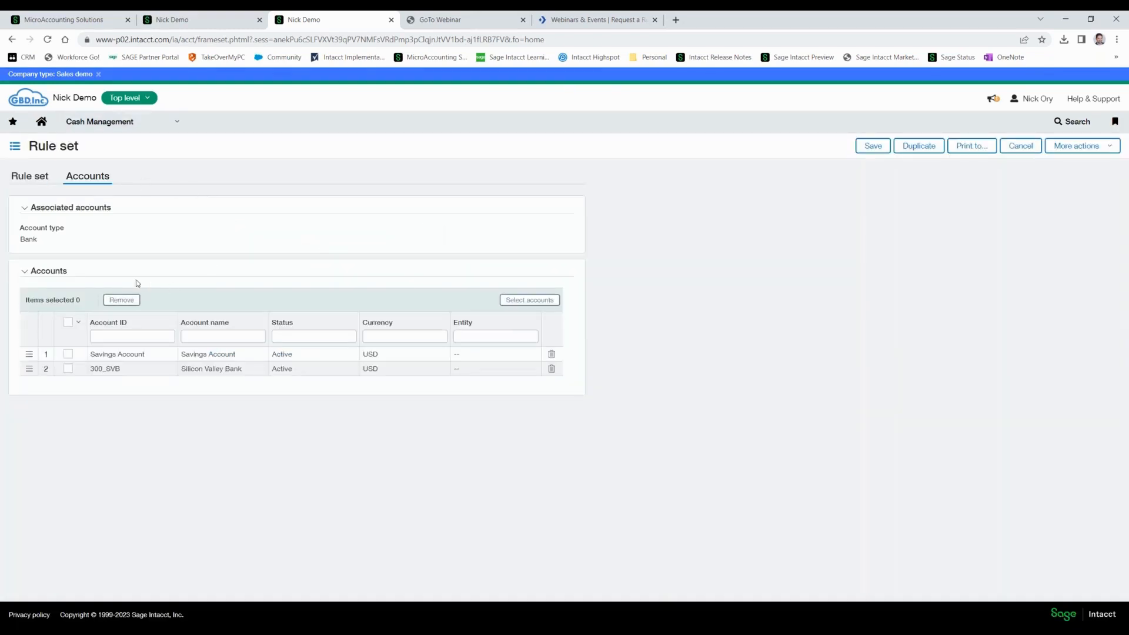
Return to the details of rule set 1002 and save the rule set.
left_click(39, 178)
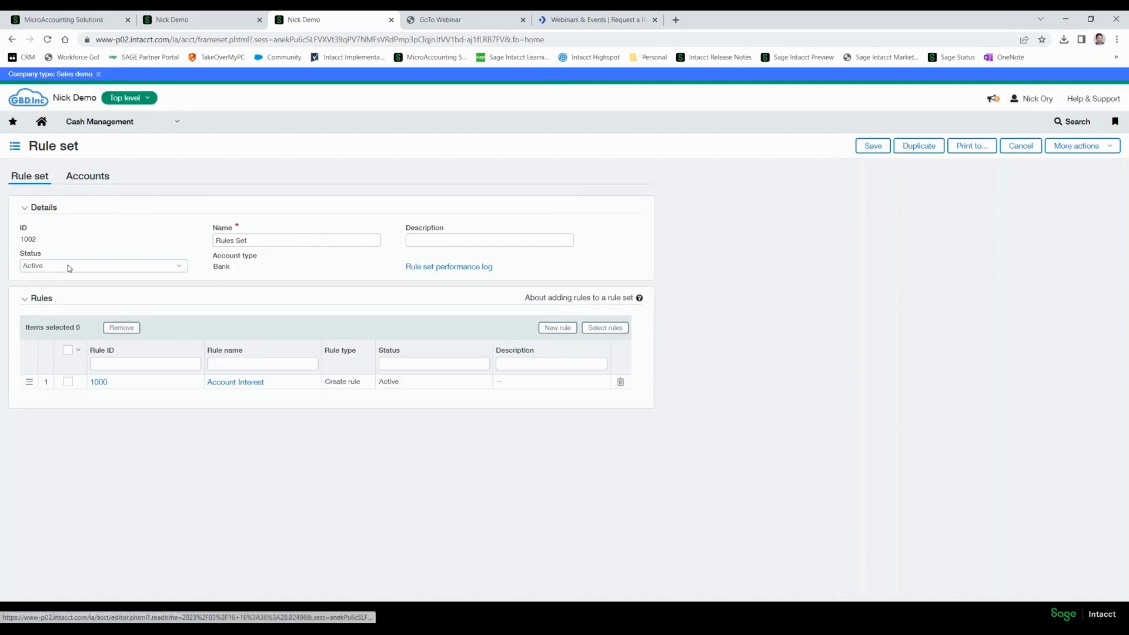
left_click(889, 148)
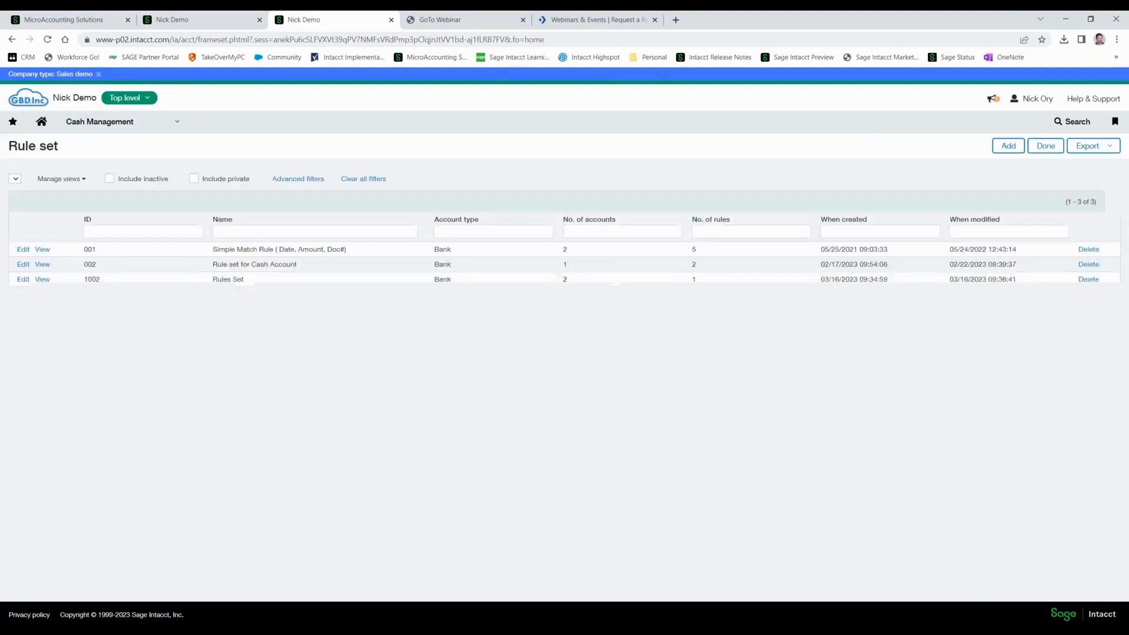
Open the Cash Management bank transactions and look through the imported transactions by posting date and document type.
left_click(160, 121)
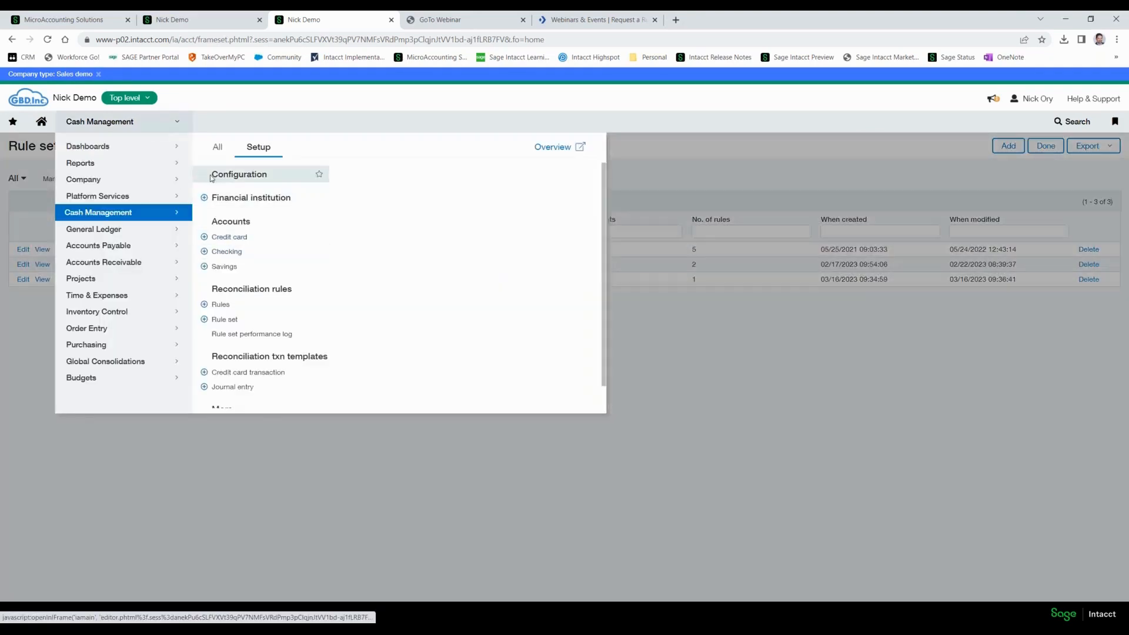
left_click(218, 147)
left_click(238, 255)
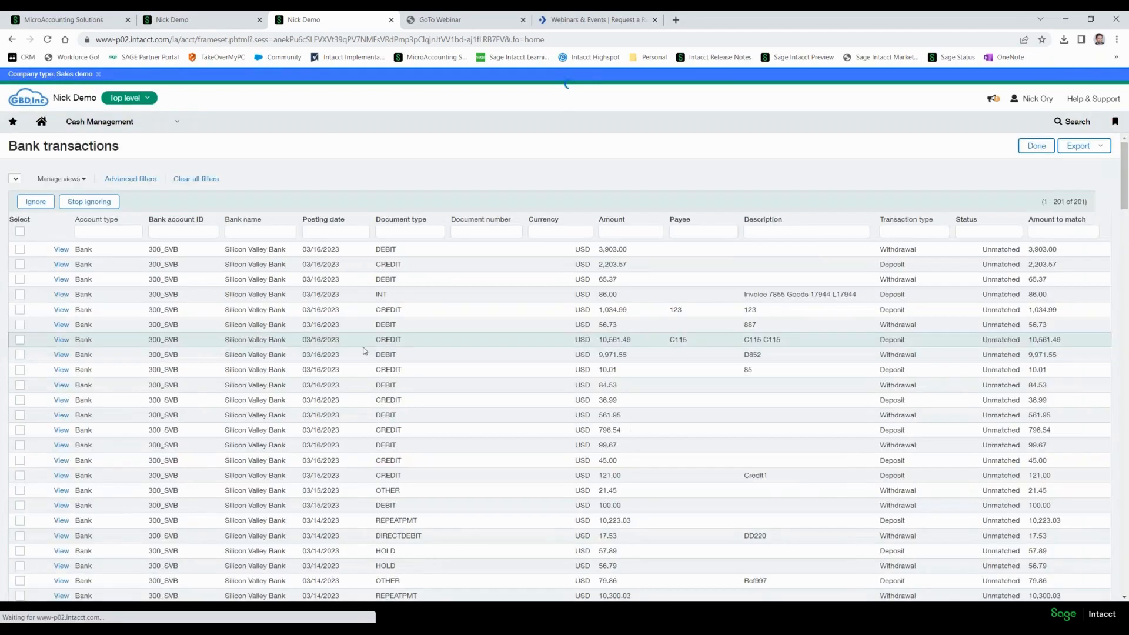
scroll(403, 354, "down", 15)
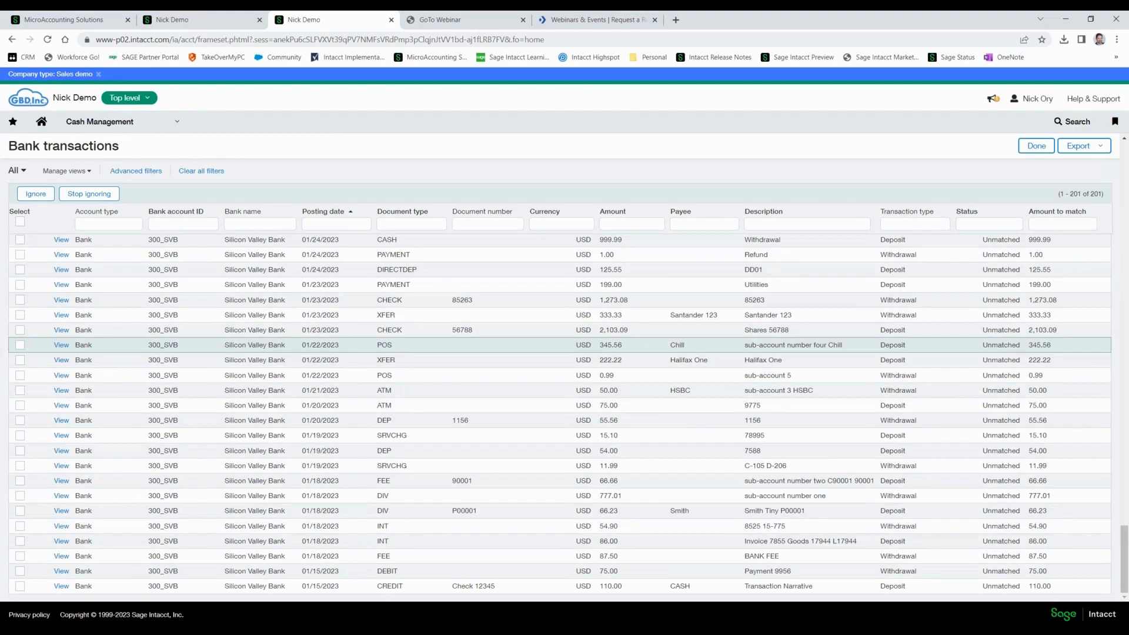
scroll(403, 347, "up", 8)
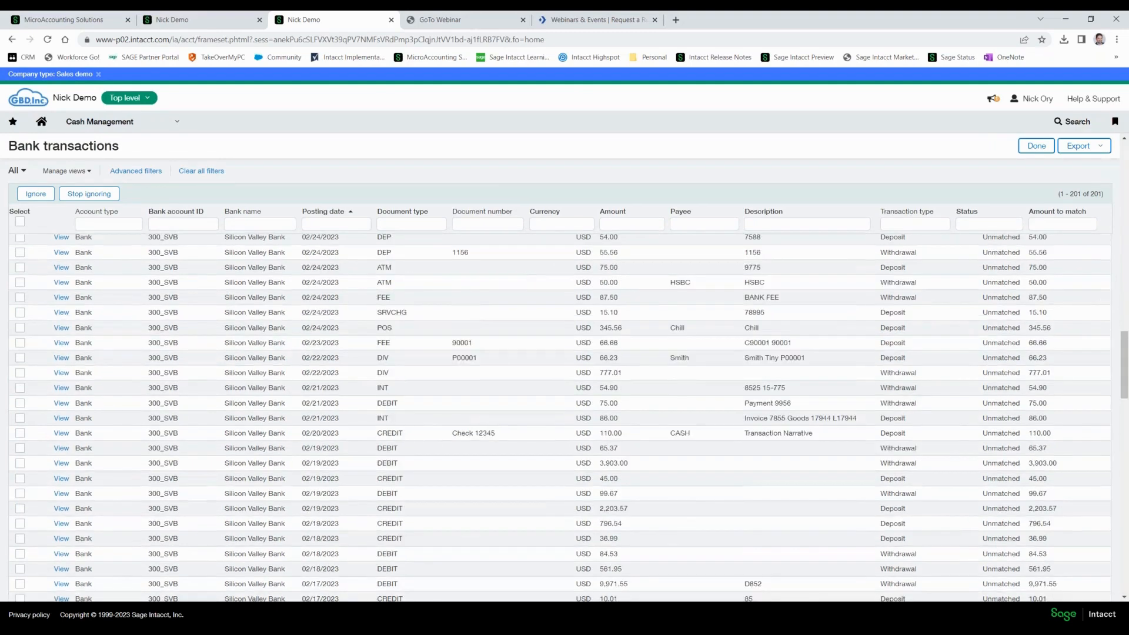
scroll(385, 292, "up", 8)
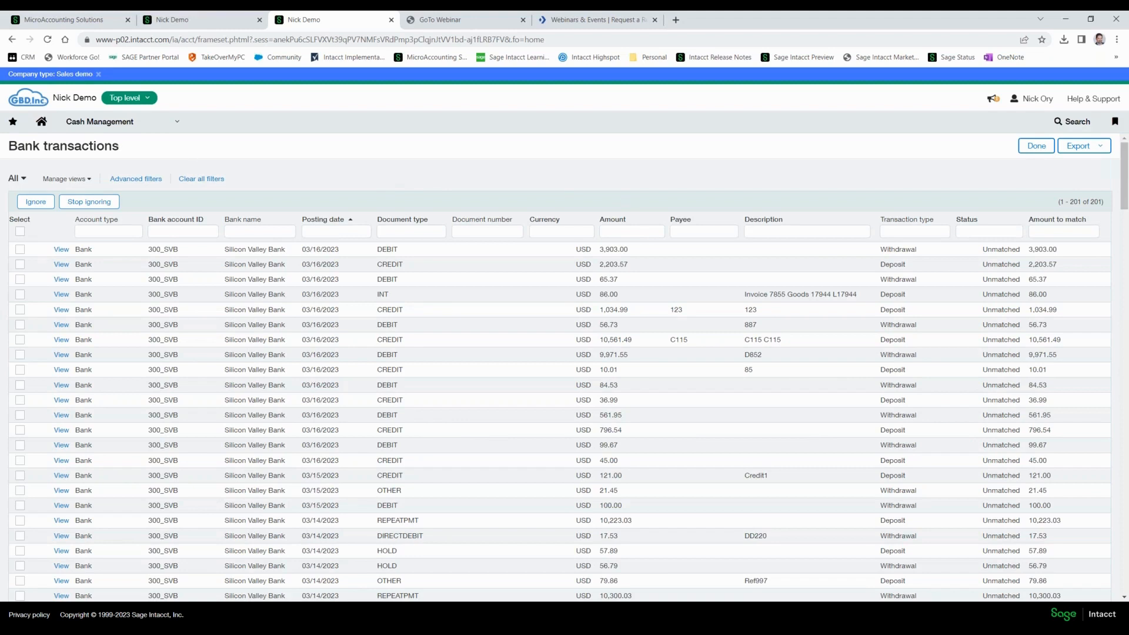
Refresh the bank transactions and view the details of the INT deposit posted on 03/16/2023.
left_click(47, 40)
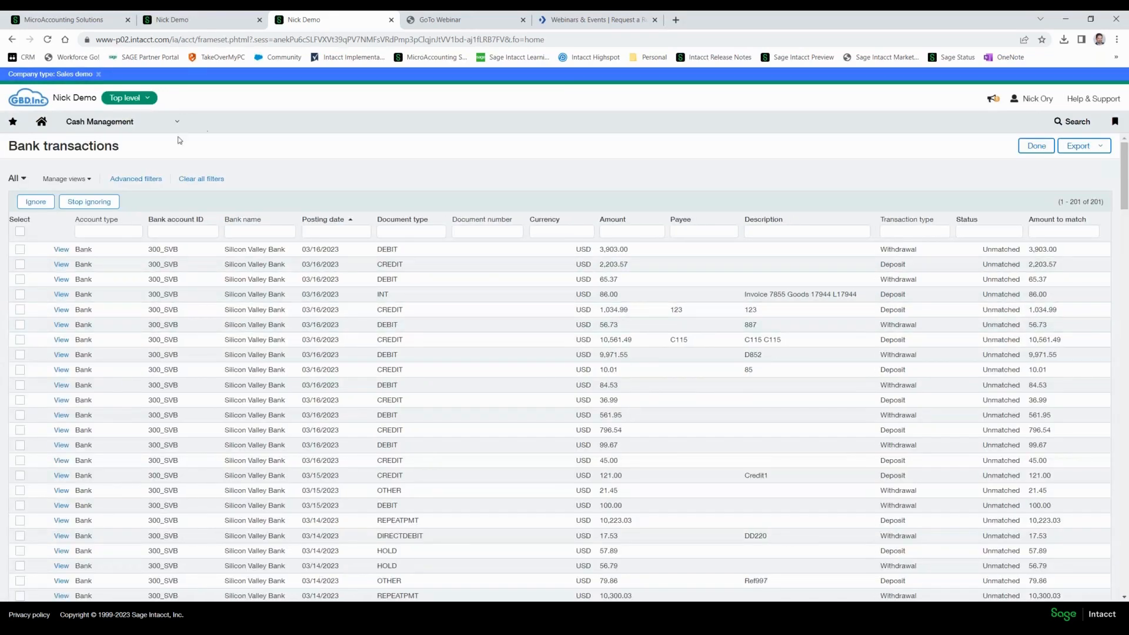
left_click(61, 297)
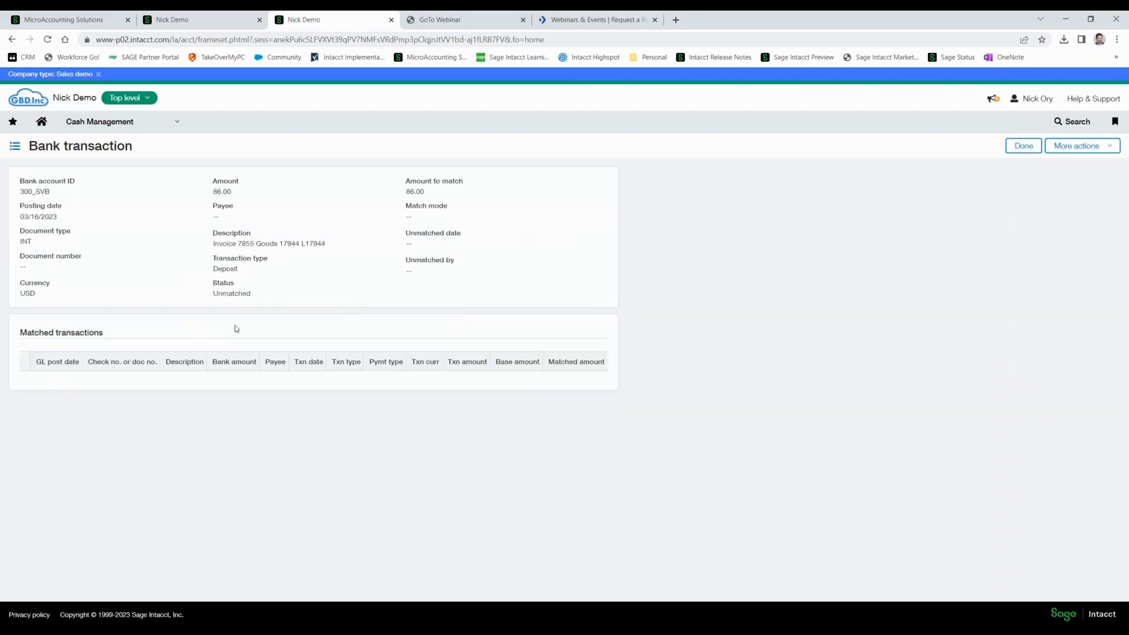
left_click(1023, 146)
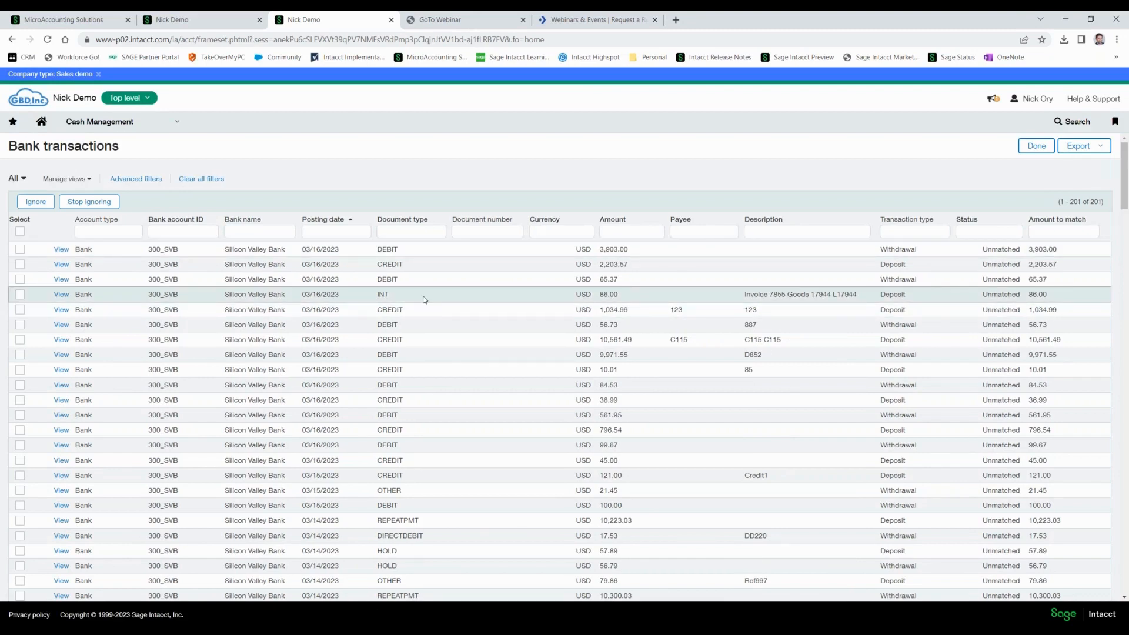
Start a bank reconciliation for the account 300_SVB--Silicon Valley Bank (USD).
left_click(122, 127)
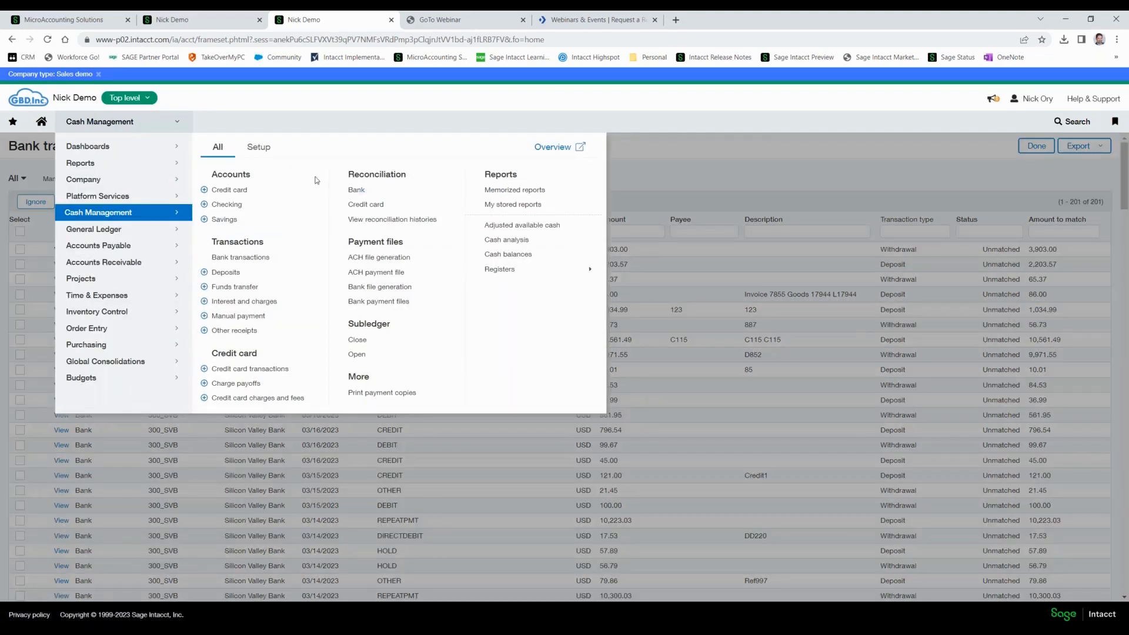
left_click(356, 190)
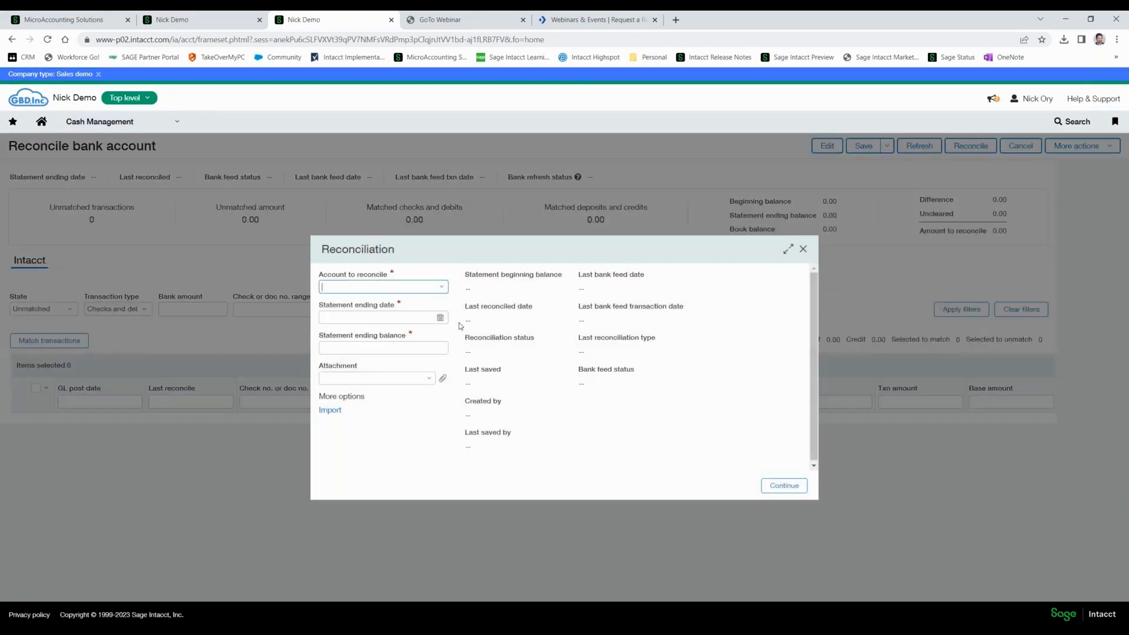
left_click(441, 286)
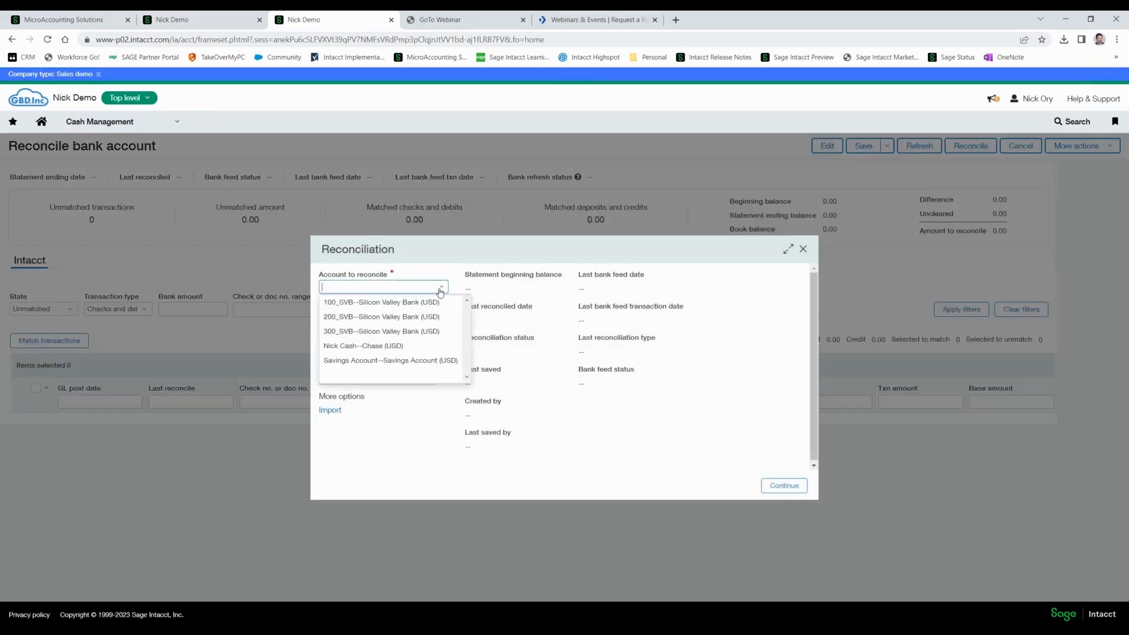
left_click(355, 333)
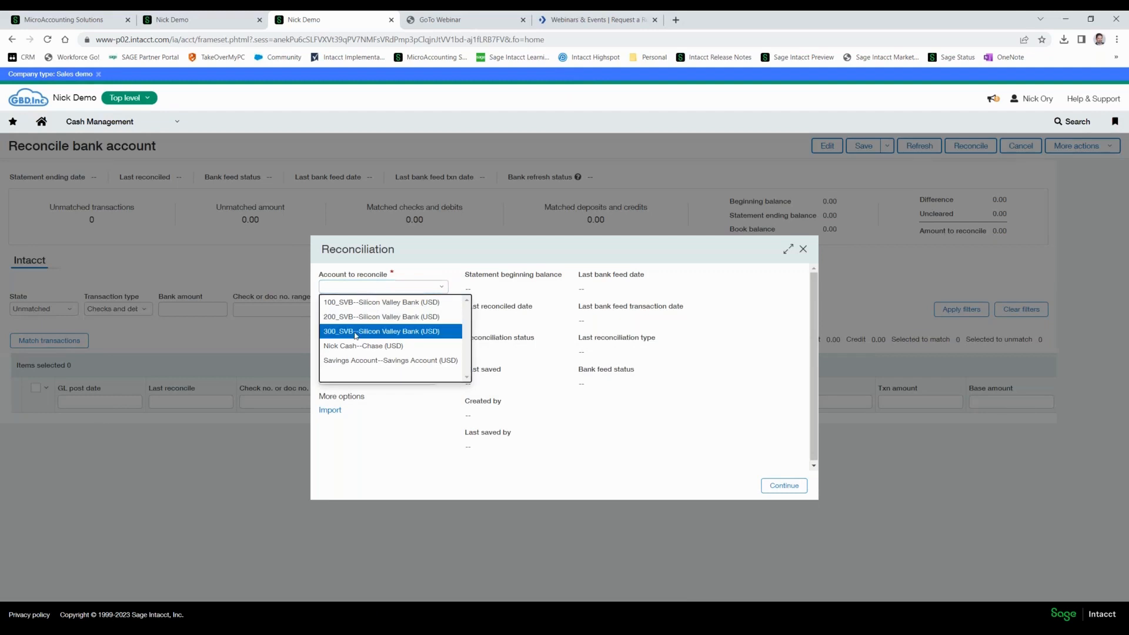
Set the reconciliation's statement ending date to 03/16/2023 and its statement ending balance to 217,052.76.
left_click(359, 318)
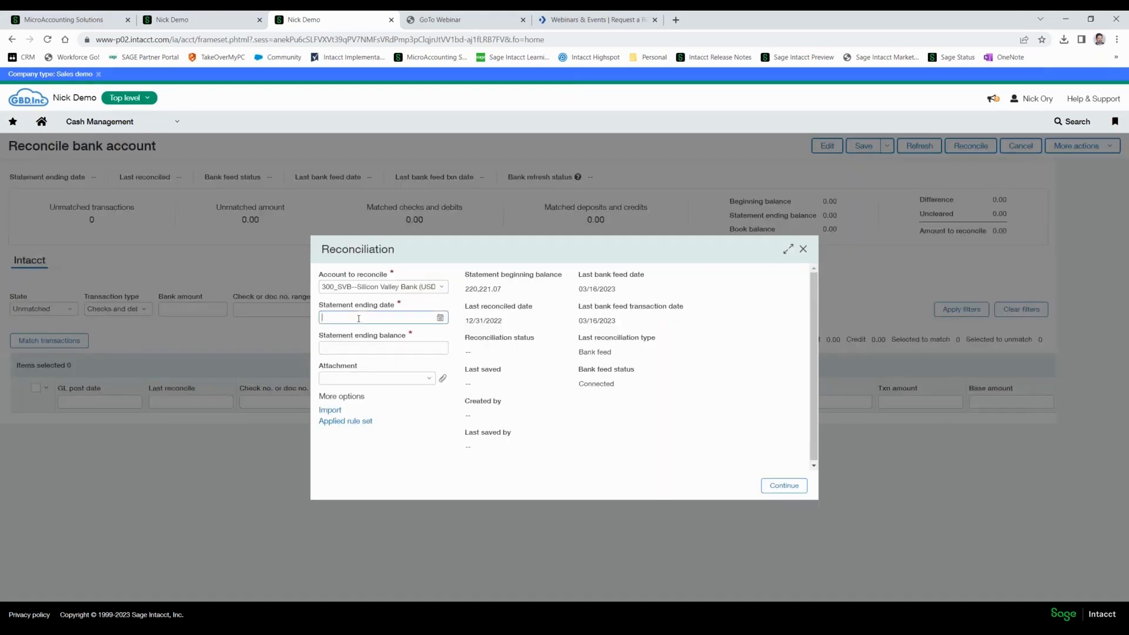
left_click(443, 319)
left_click(424, 395)
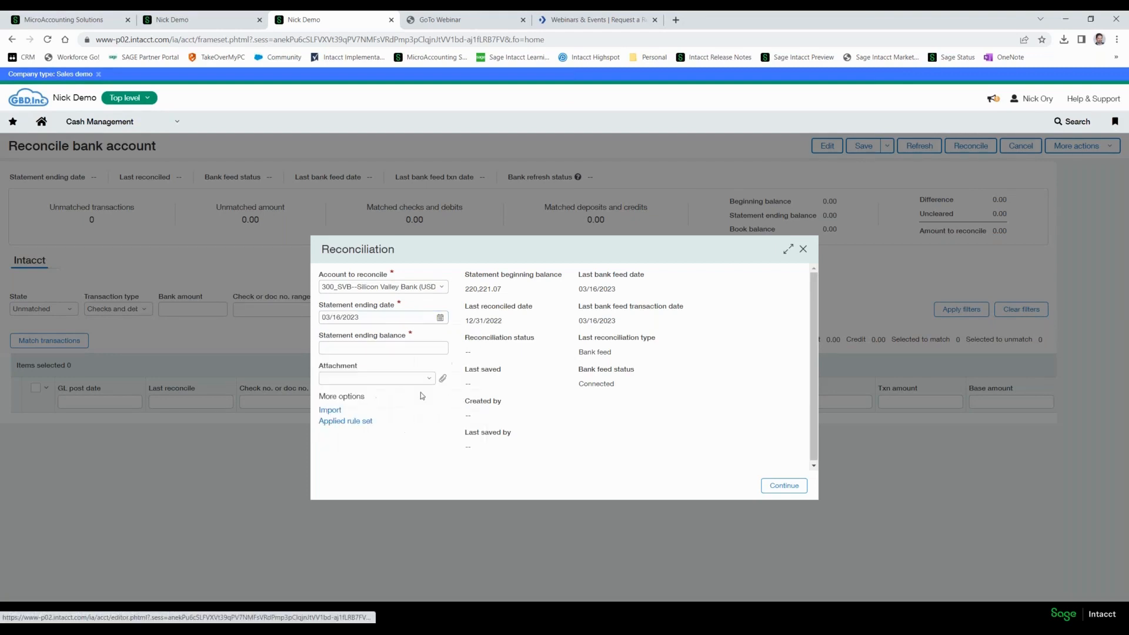
left_click(372, 347)
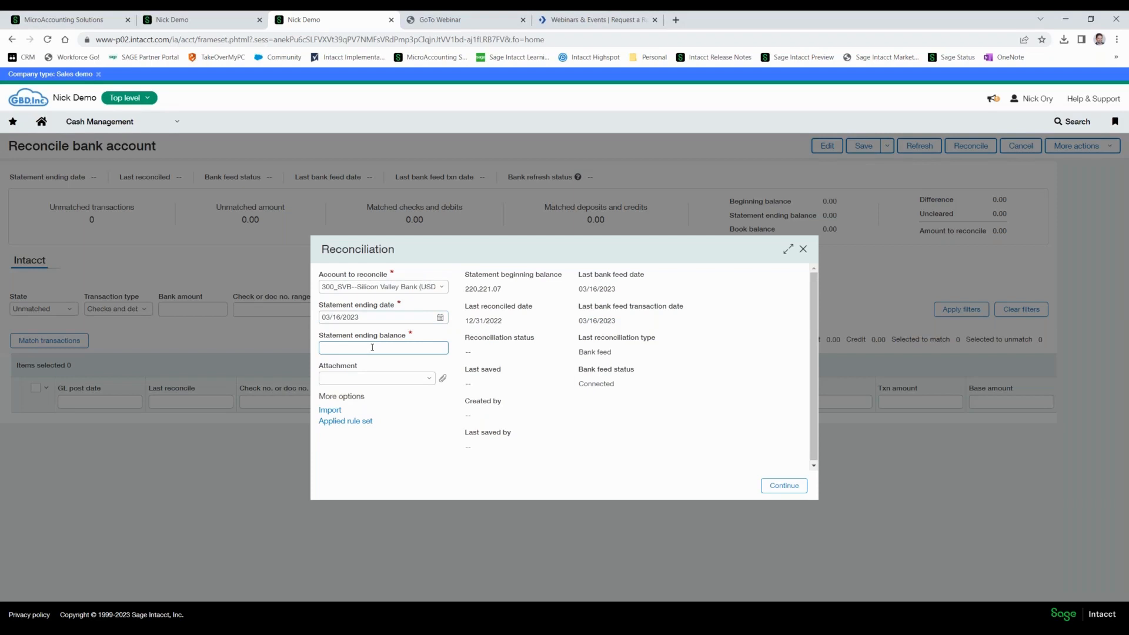
type("217052.76")
key("Tab")
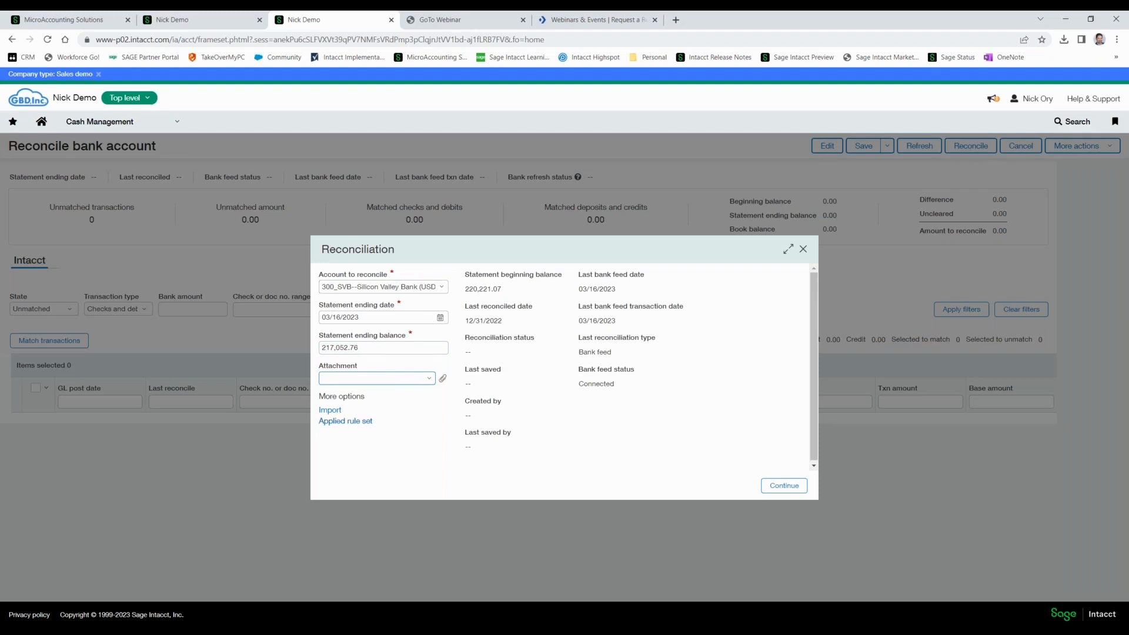
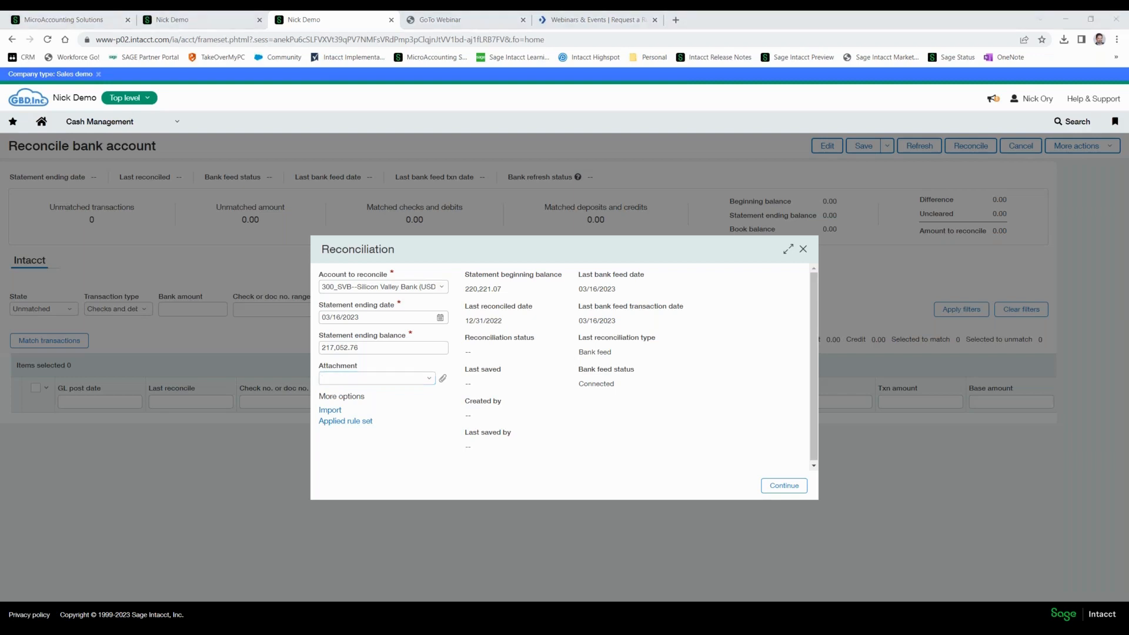
Continue into the Silicon Valley Bank reconciliation and filter the unmatched bank-side transactions to deposits and credits.
left_click(783, 485)
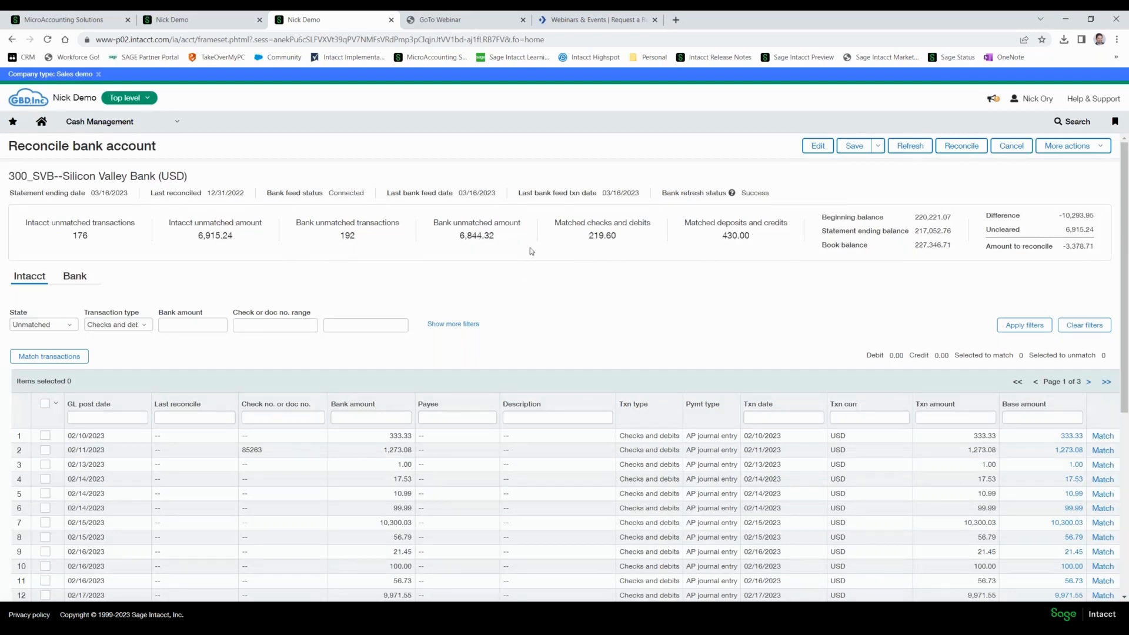
left_click(76, 278)
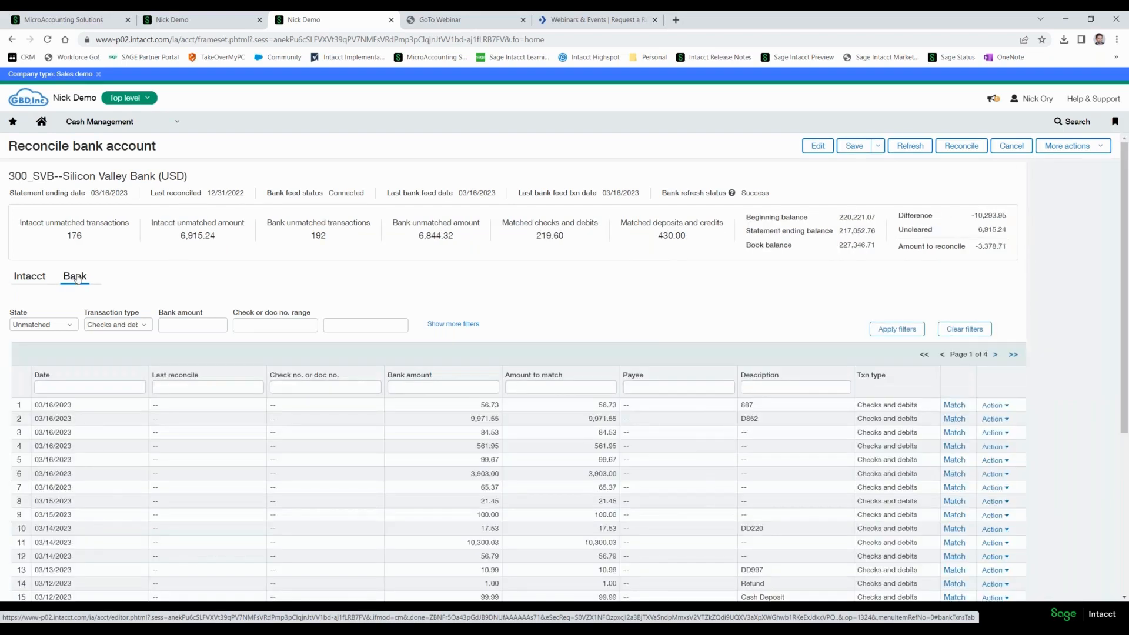
left_click(111, 327)
left_click(108, 351)
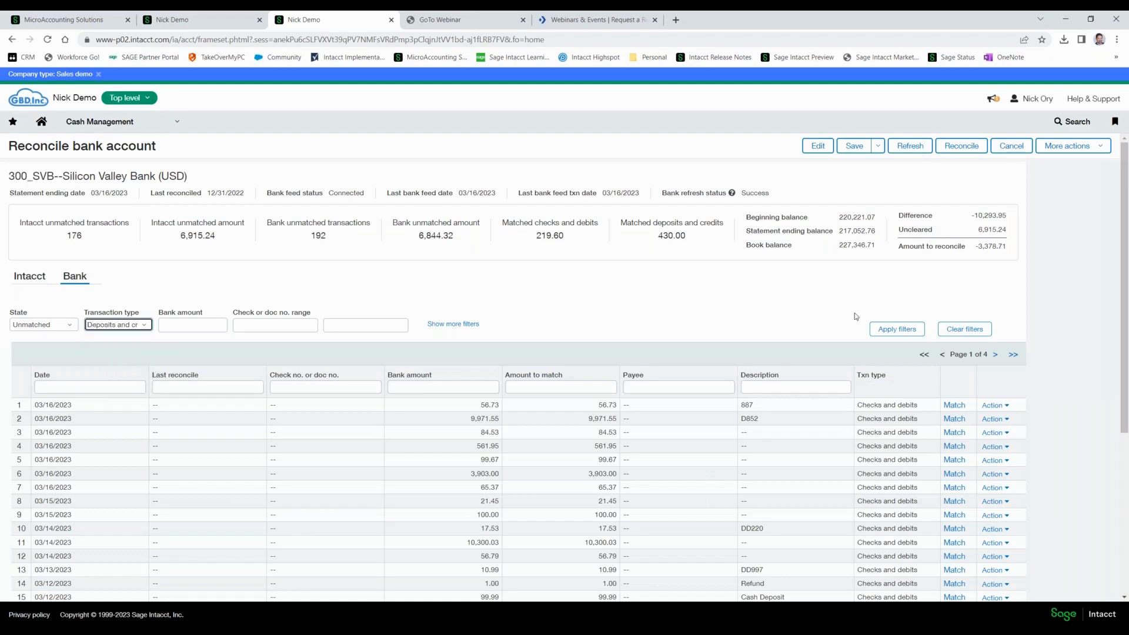
left_click(896, 333)
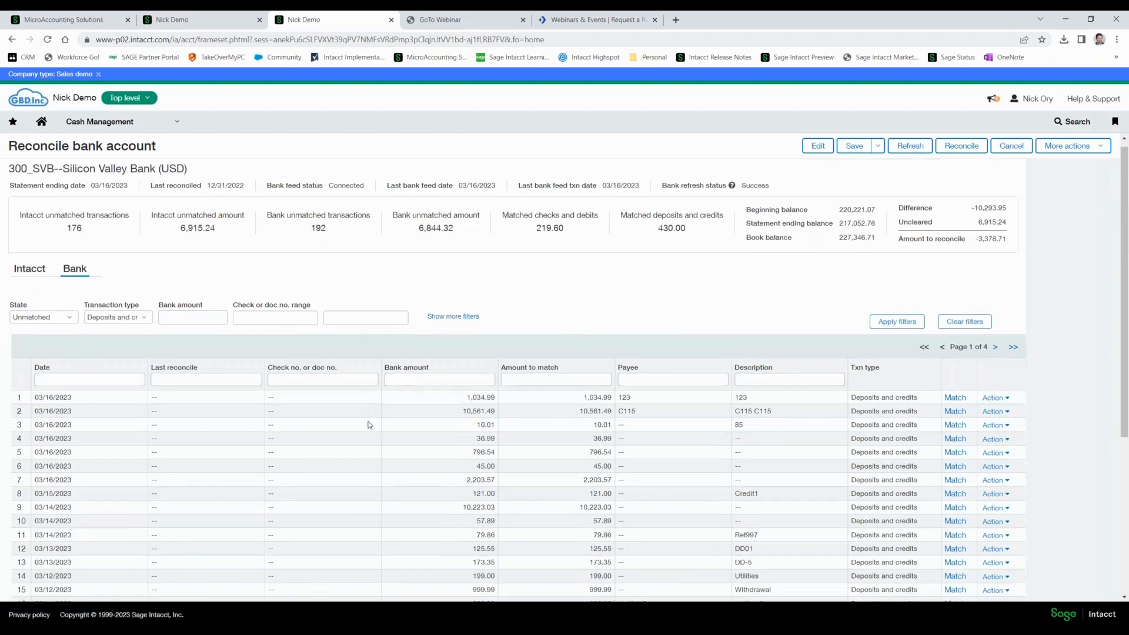
scroll(369, 425, "down", 3)
scroll(369, 424, "up", 4)
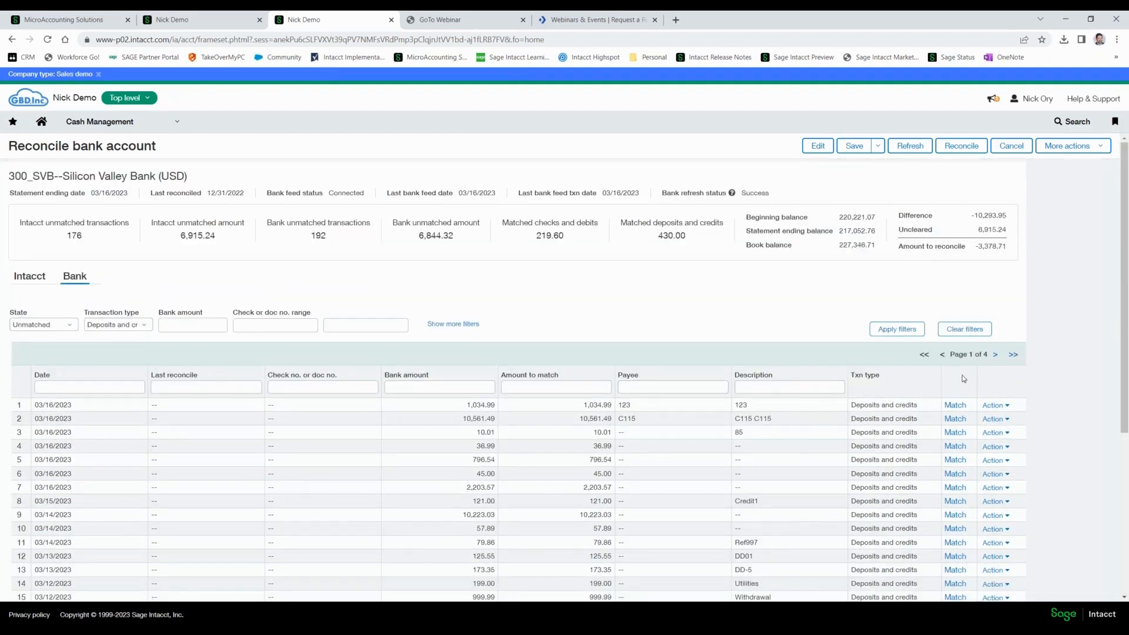
left_click(995, 355)
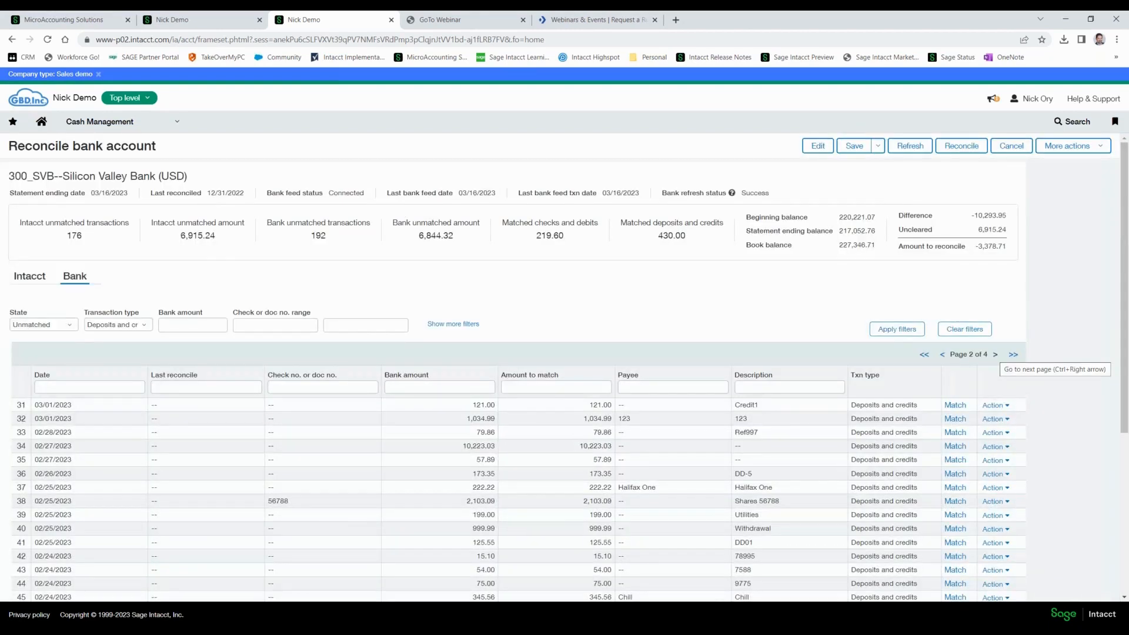
Review the bank deposits and credits in the Matched state, and set the state filter back to Unmatched.
left_click(43, 324)
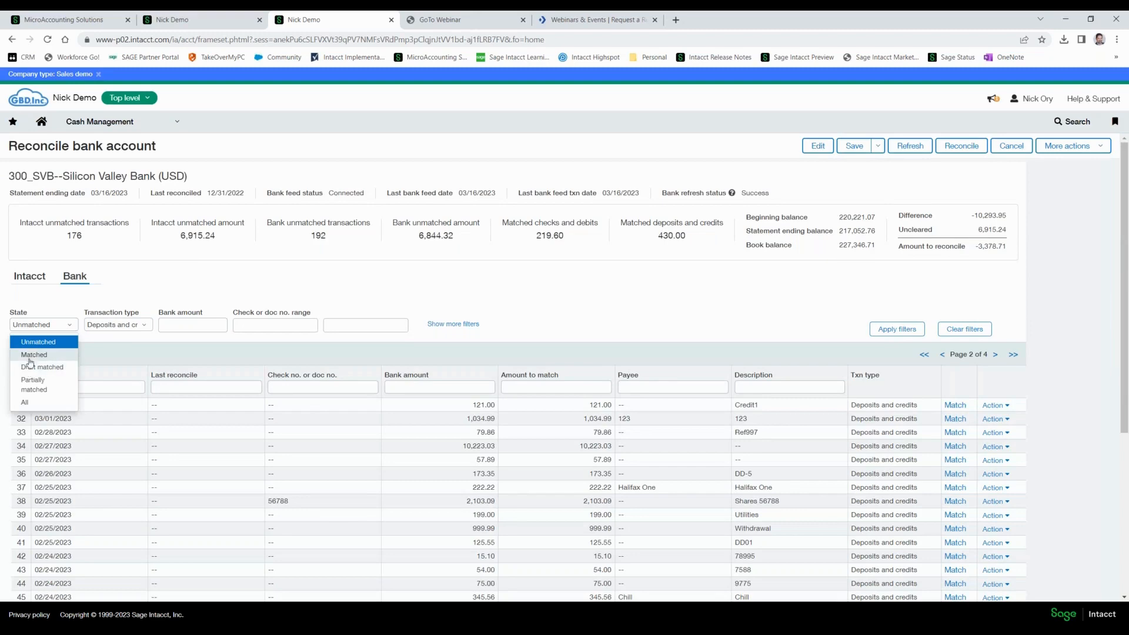
left_click(32, 355)
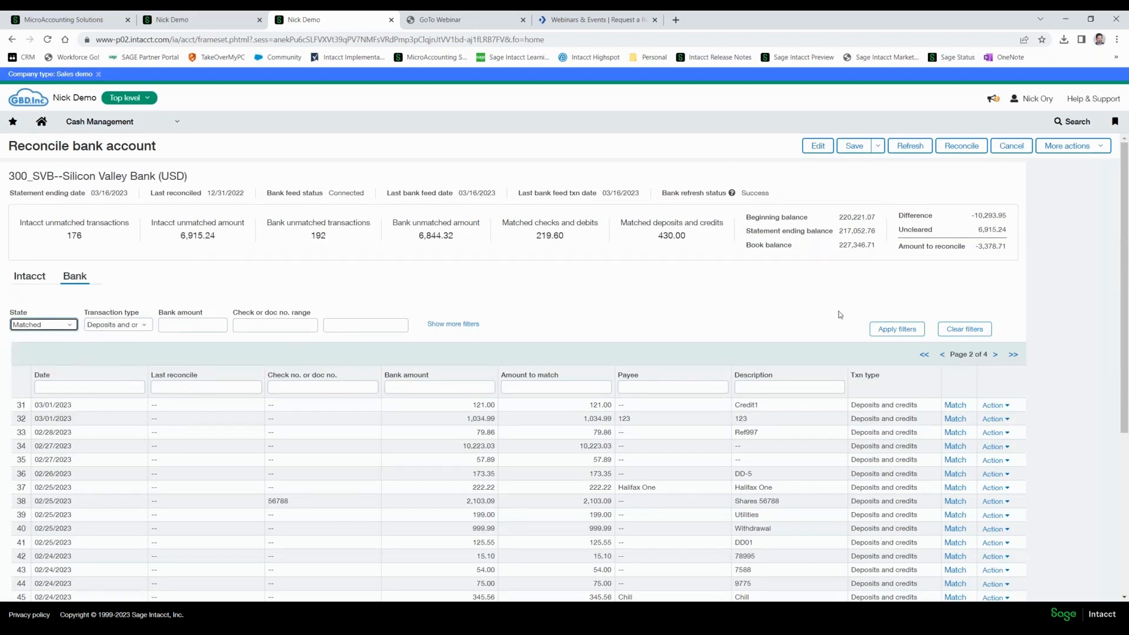
left_click(883, 329)
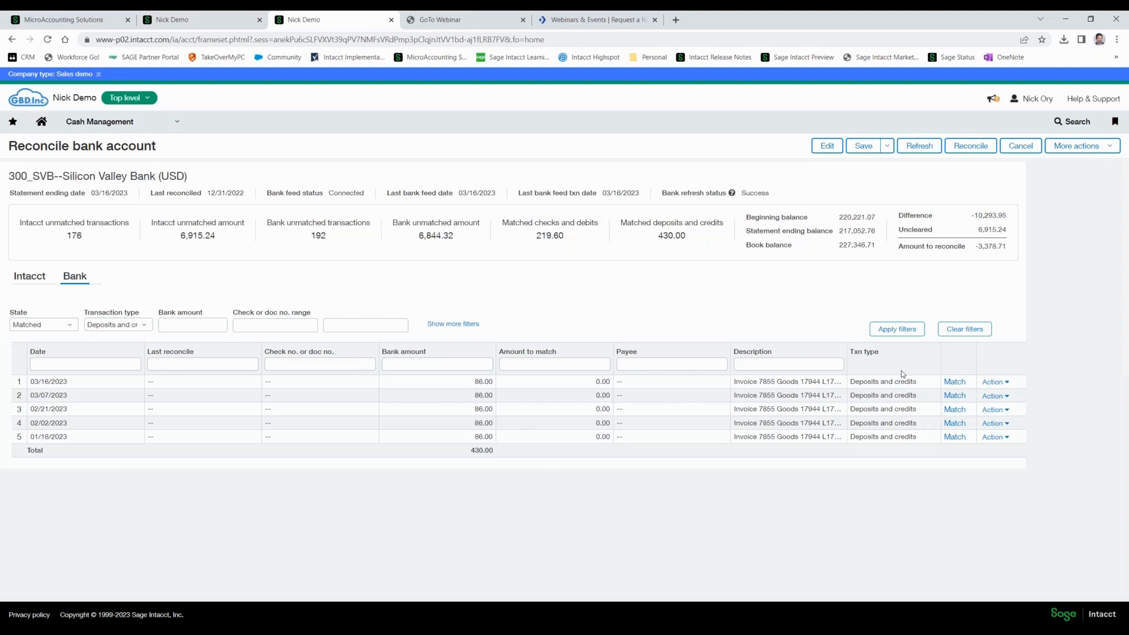
left_click(68, 327)
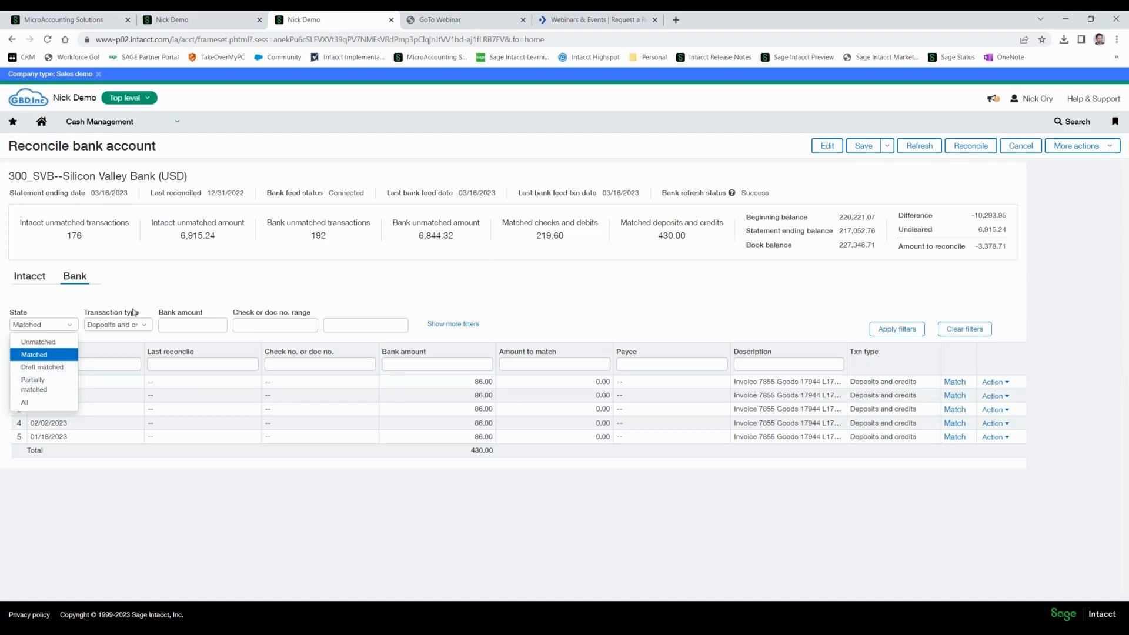
left_click(41, 341)
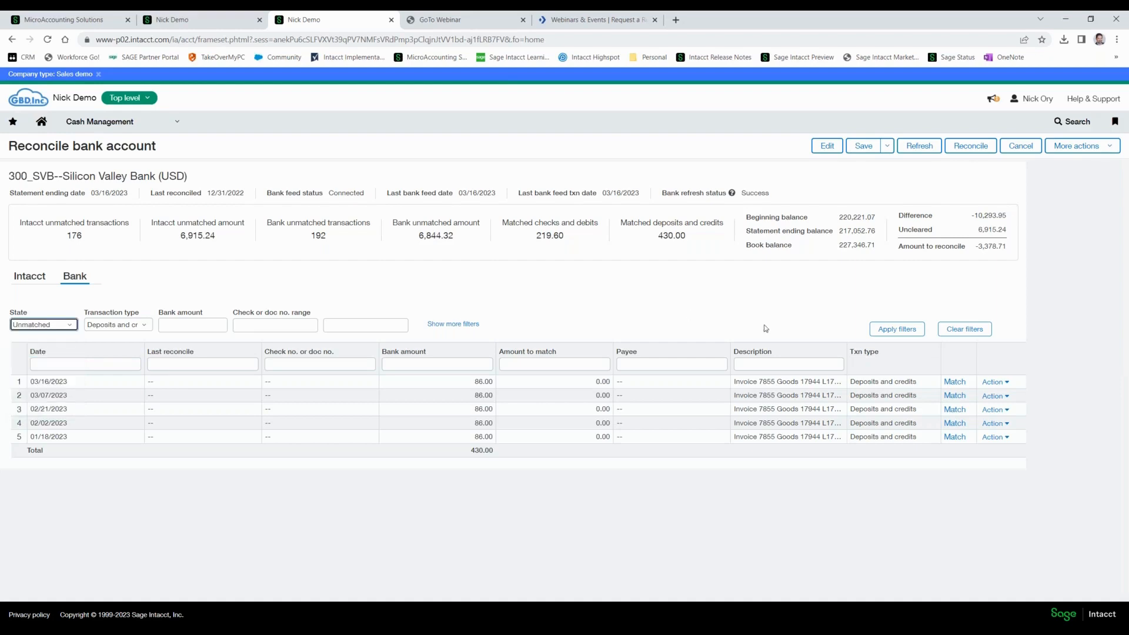
left_click(899, 328)
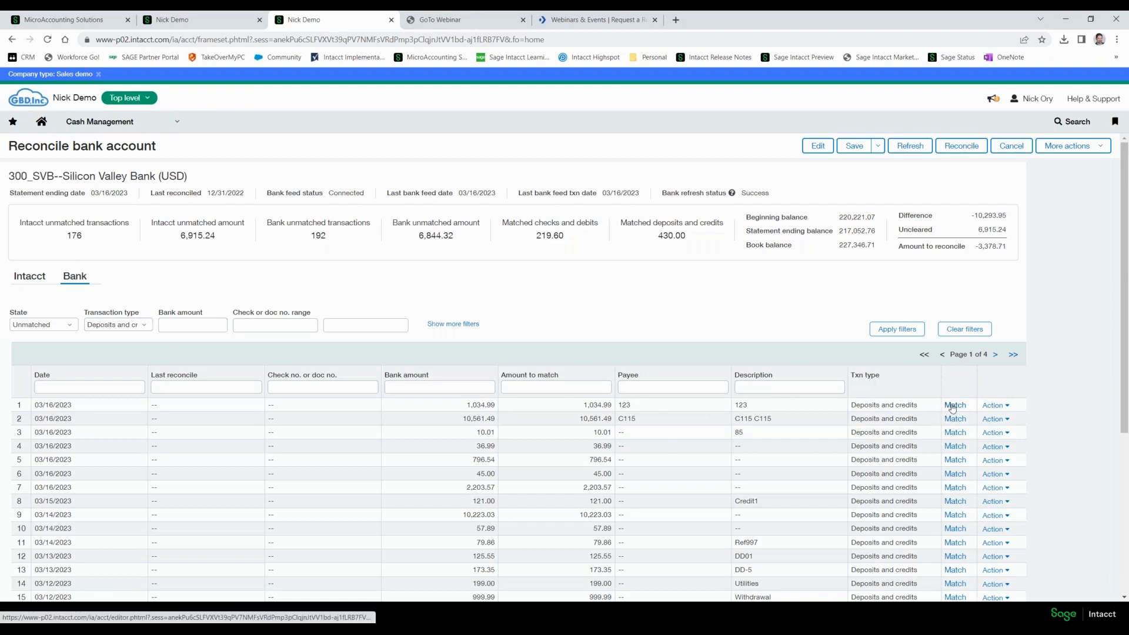
Filter the Intacct-side unmatched transactions to deposits and credits, and return to the bank-side list.
left_click(28, 277)
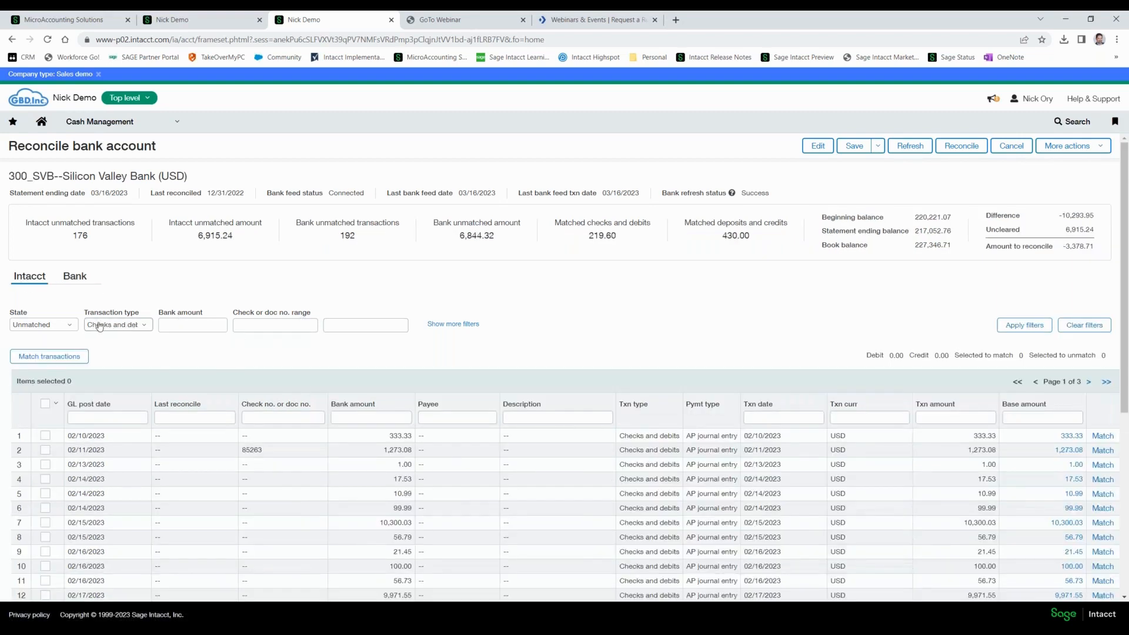
left_click(99, 326)
left_click(109, 365)
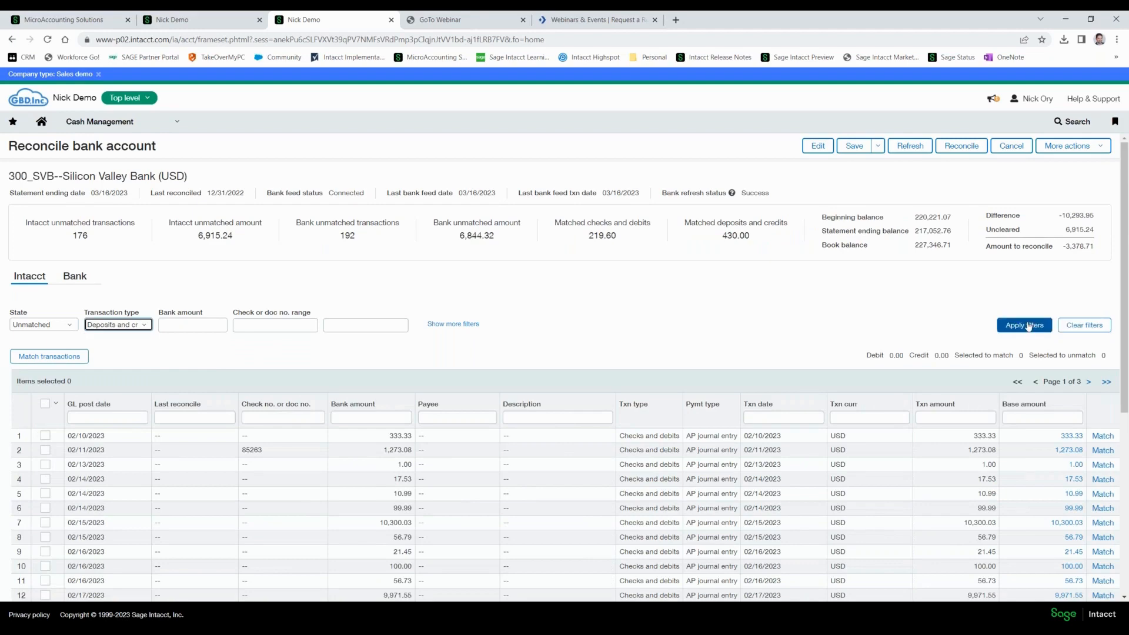
left_click(1026, 326)
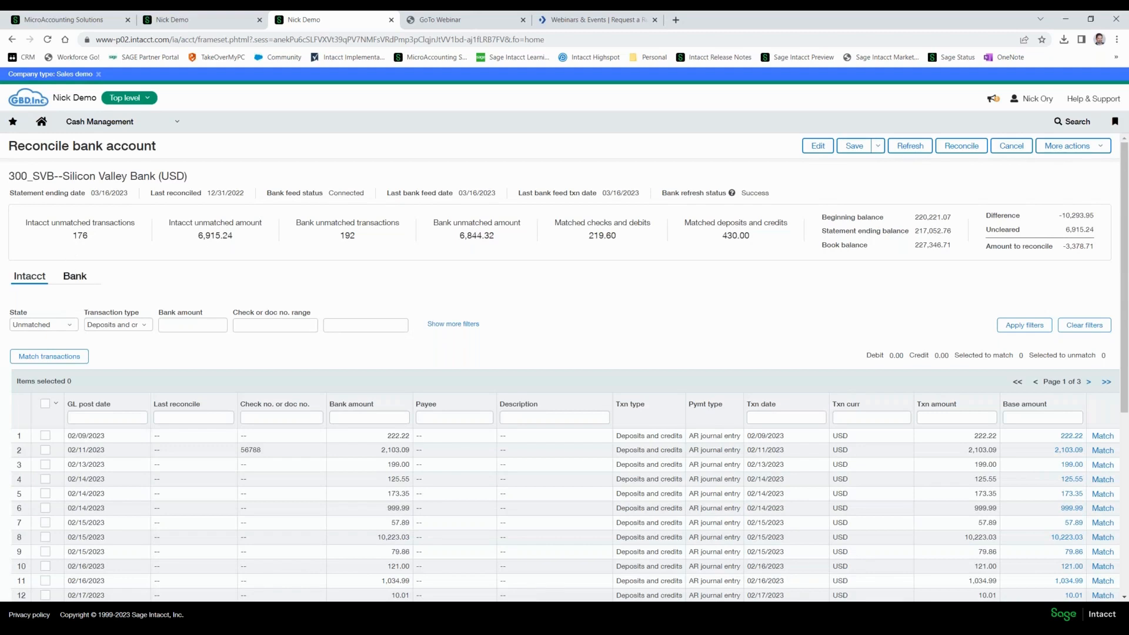
left_click(73, 277)
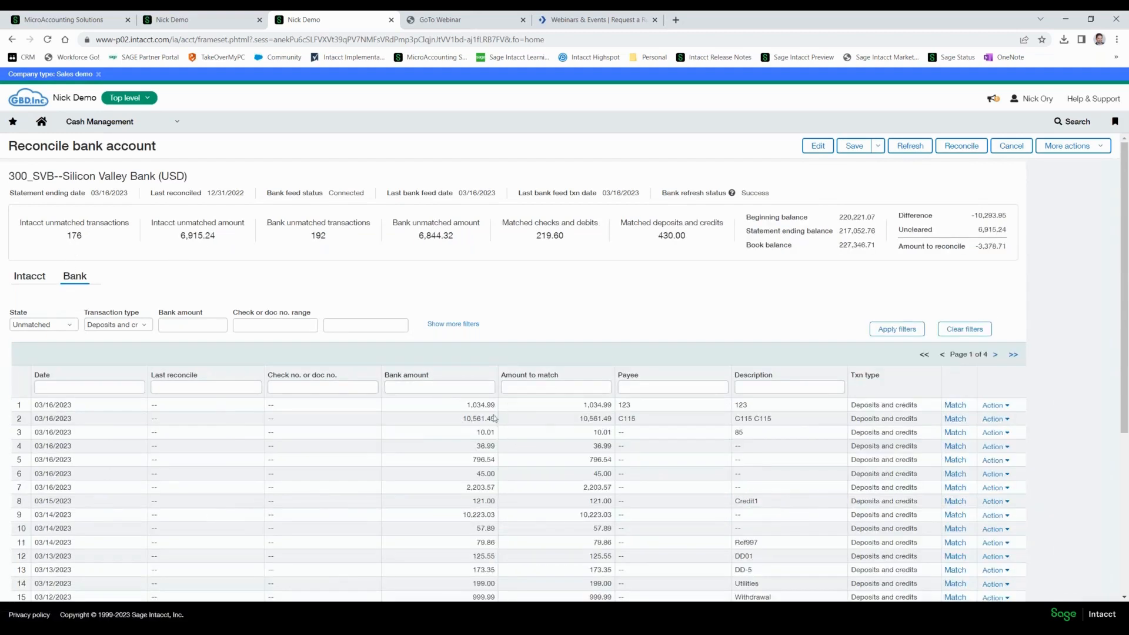
Match the 1,034.99 bank deposit of 03/16/2023 to the Intacct transaction with the same amount and date, and proceed to the next bank transaction.
left_click(958, 406)
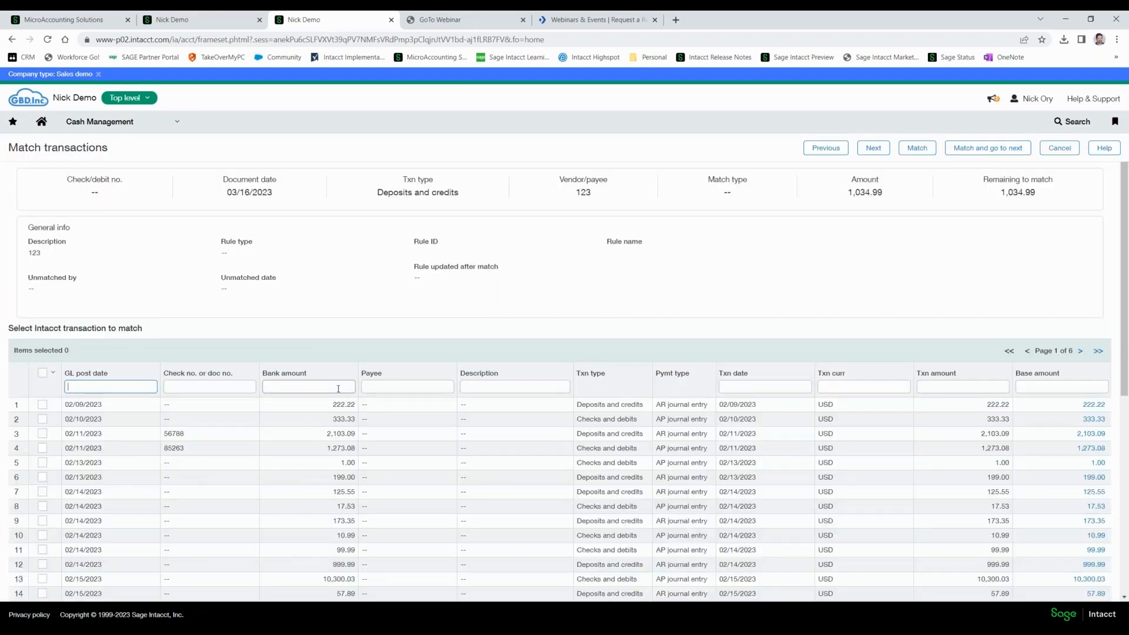
left_click(338, 389)
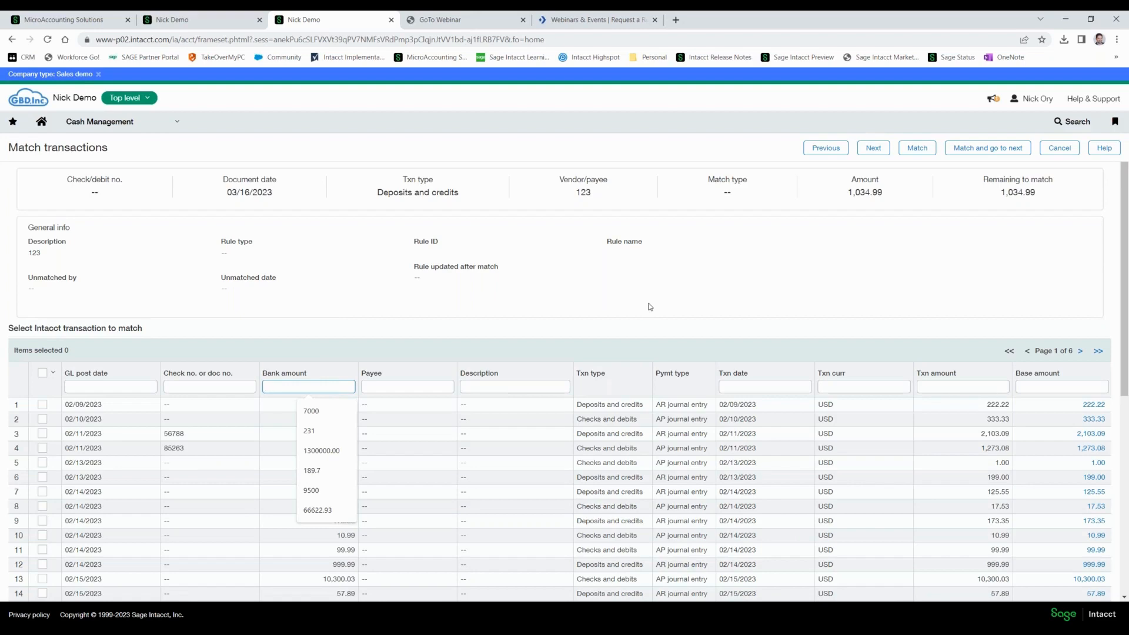
type("10")
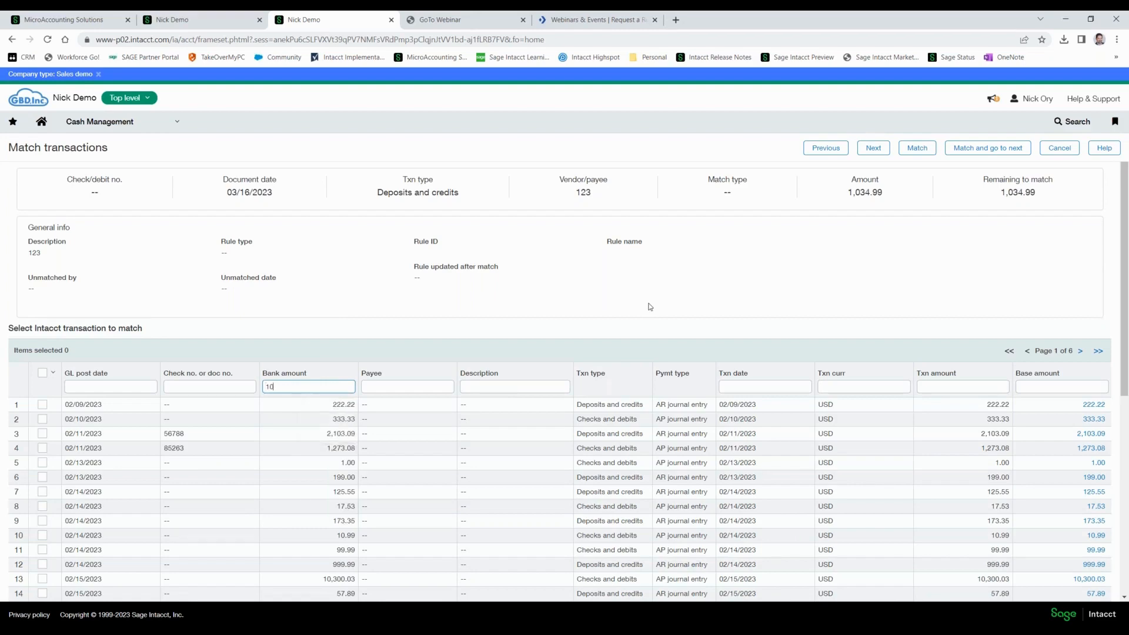
type("34.99")
key("Return")
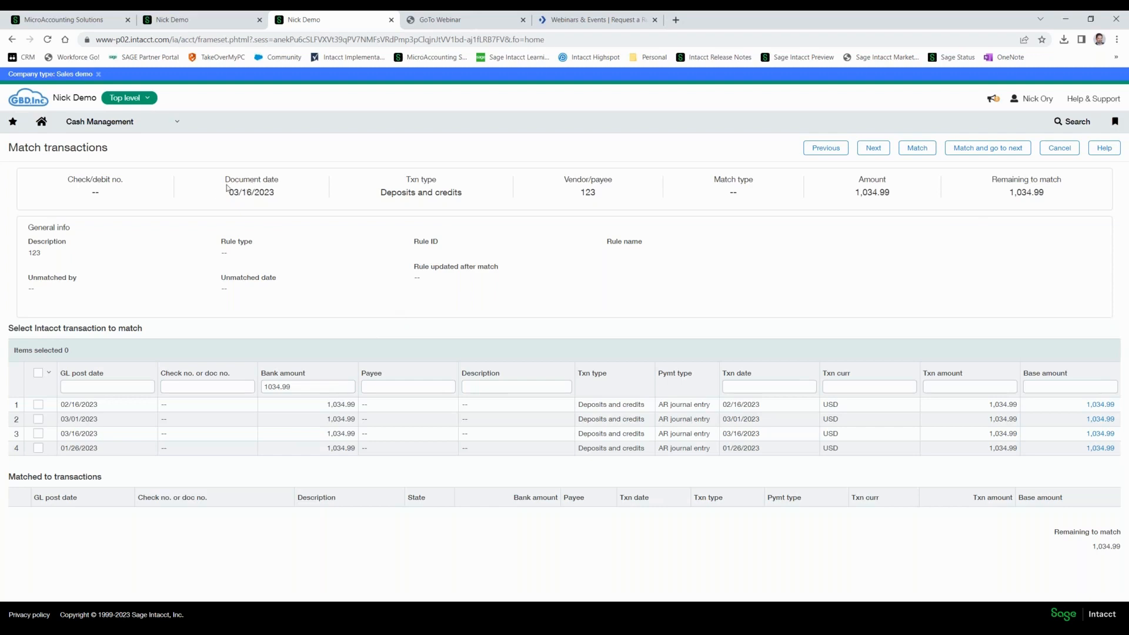
left_click_drag(227, 188, 265, 206)
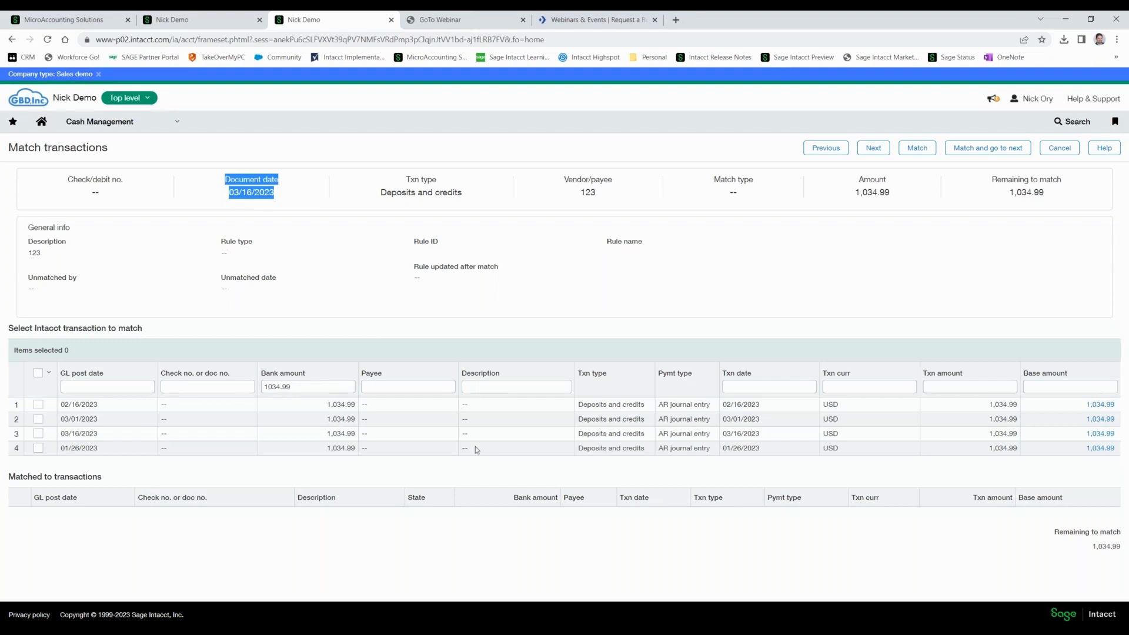
left_click(38, 434)
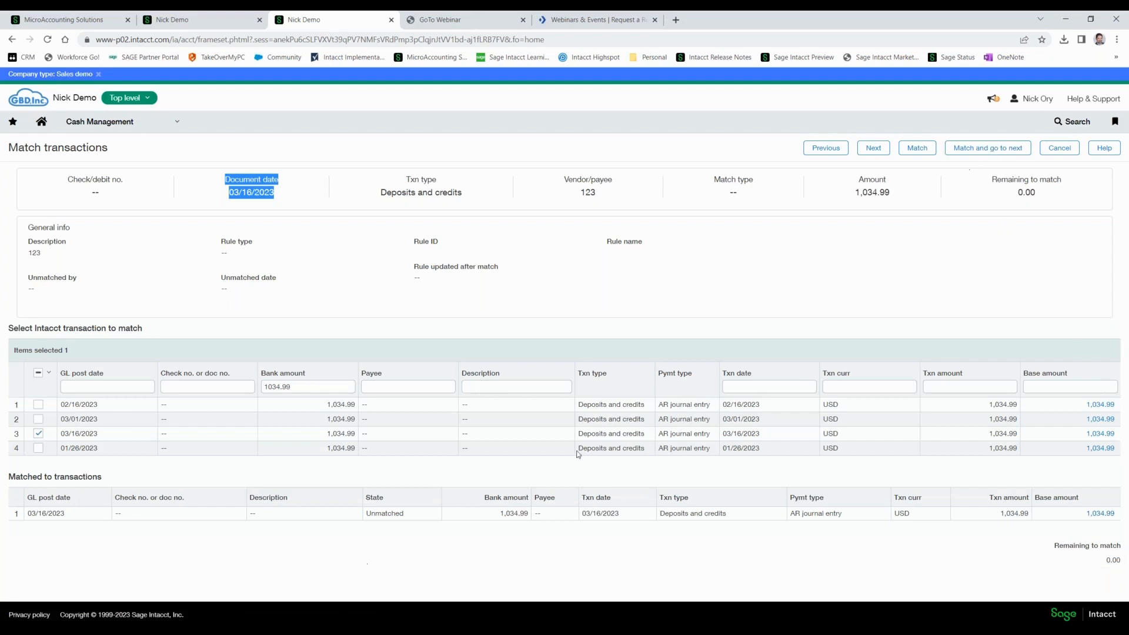
left_click(977, 151)
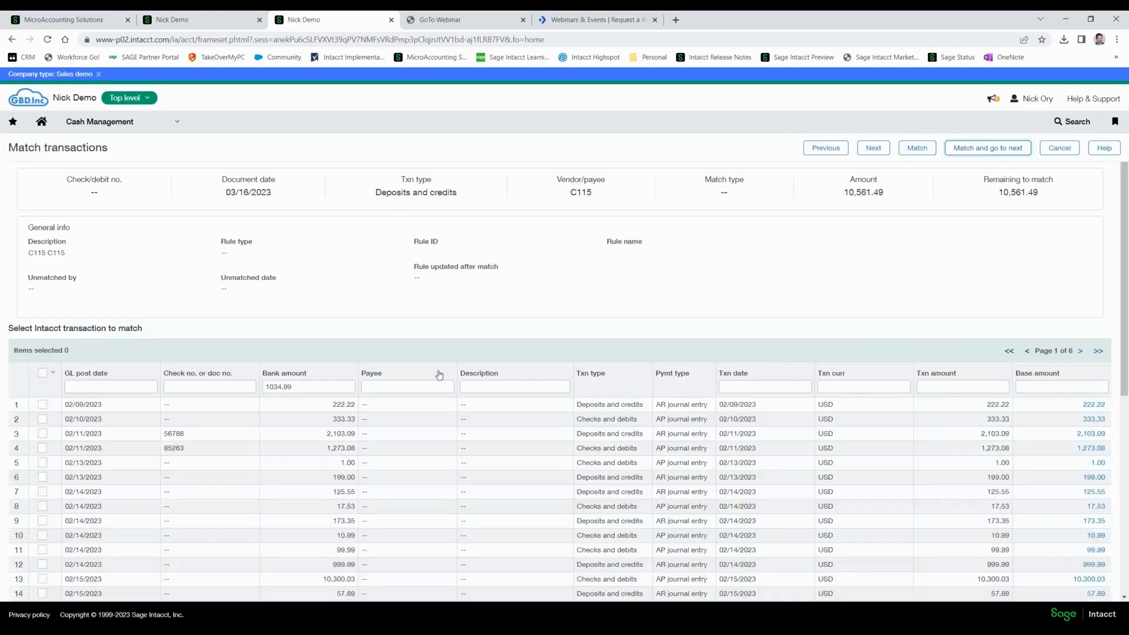
Match the C115 bank deposit of 10,561.49 to the Intacct transaction posted 03/16/2023, and save the reconciliation.
left_click(313, 387)
double_click(314, 386)
type("10")
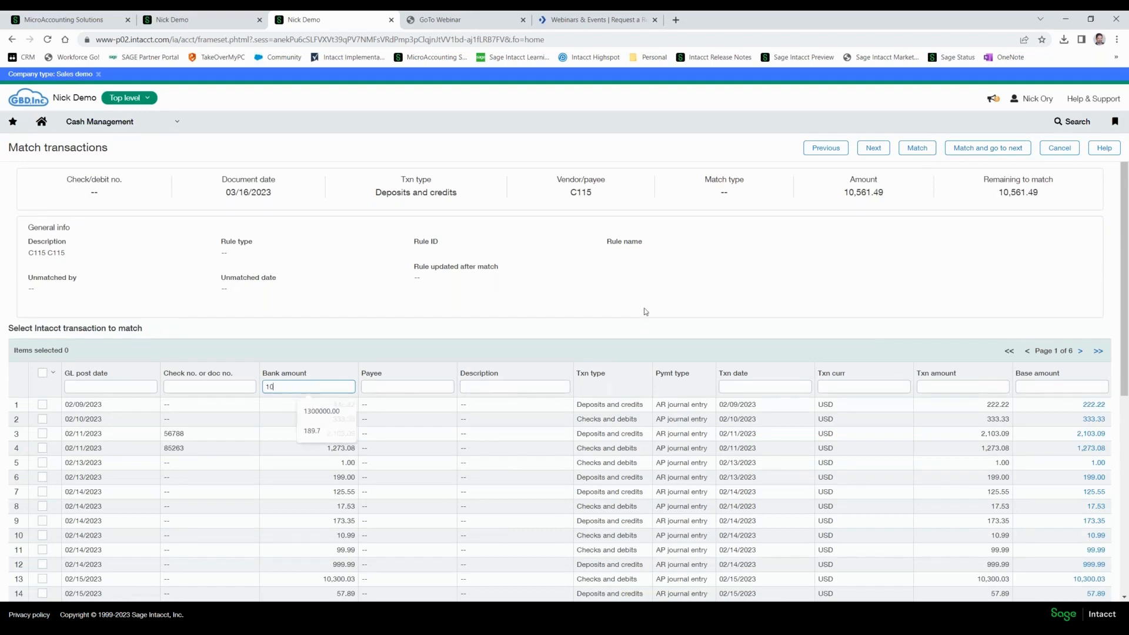
type("561.49")
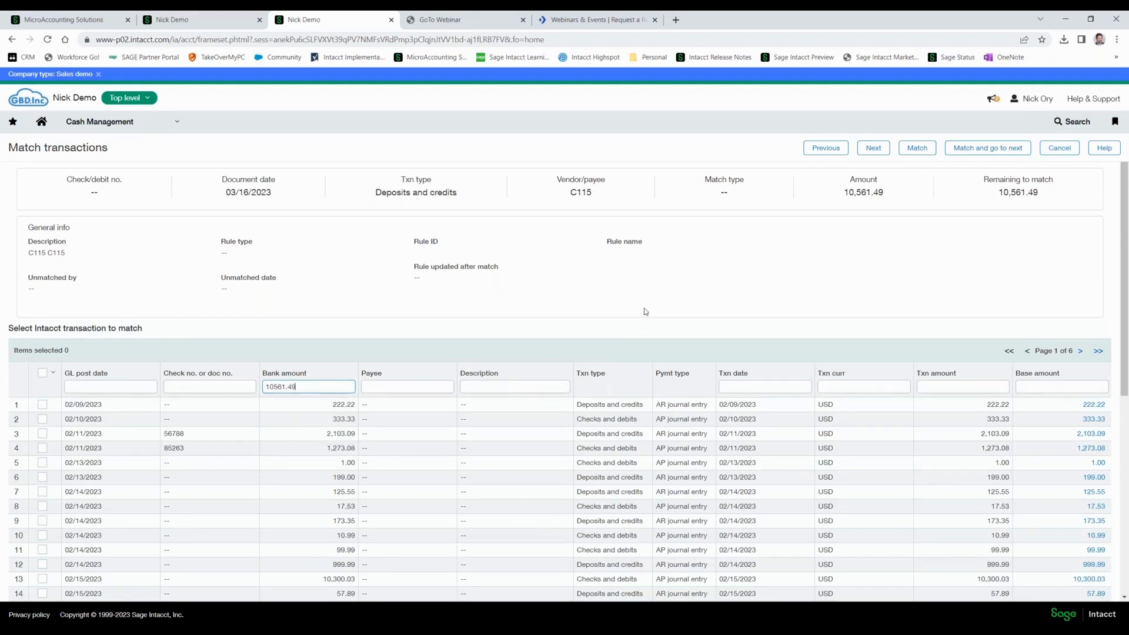
key("Return")
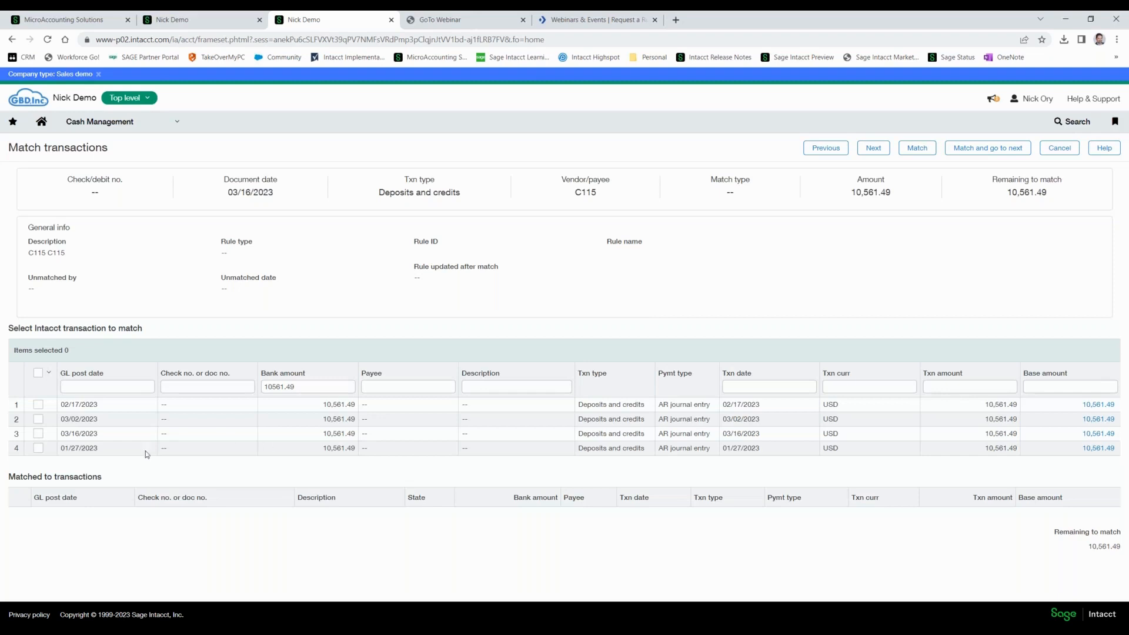
left_click(39, 433)
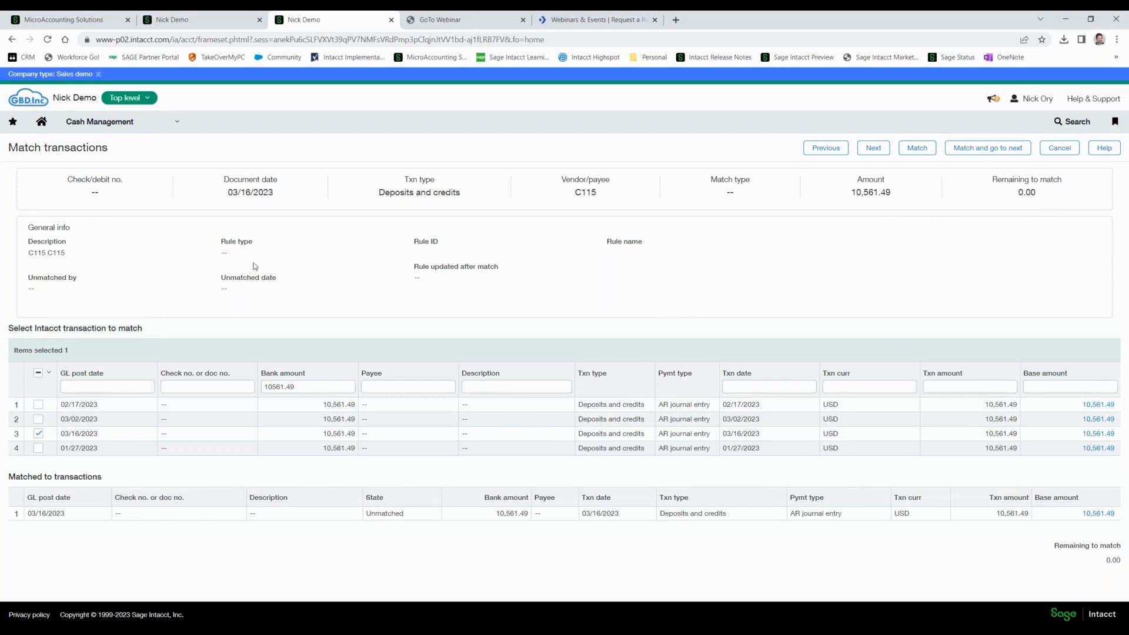
left_click(925, 152)
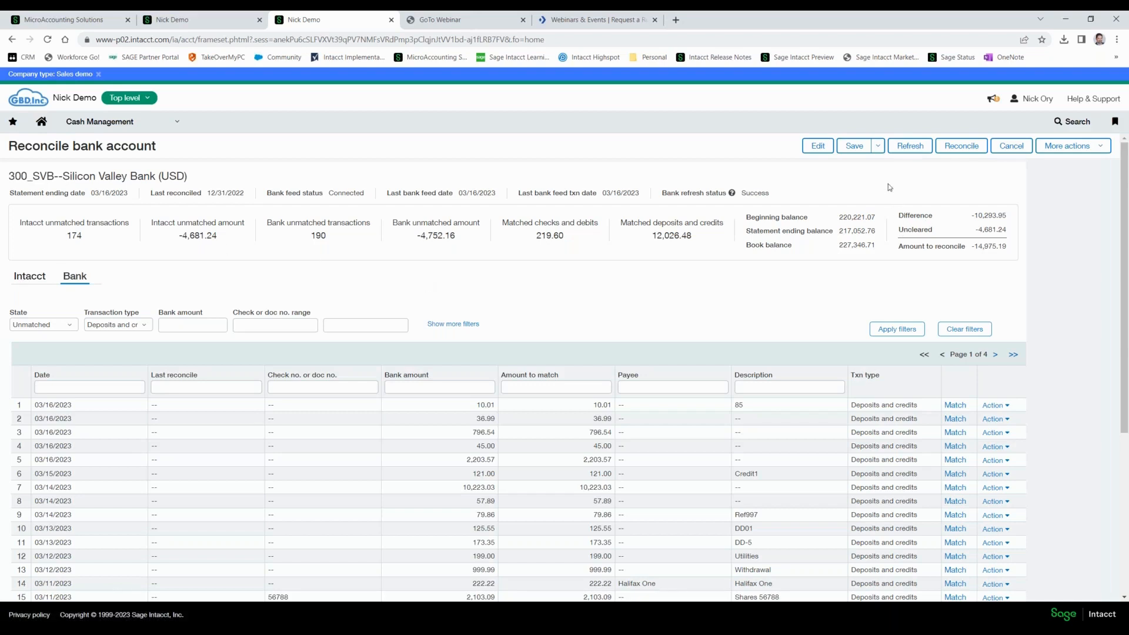
left_click(857, 149)
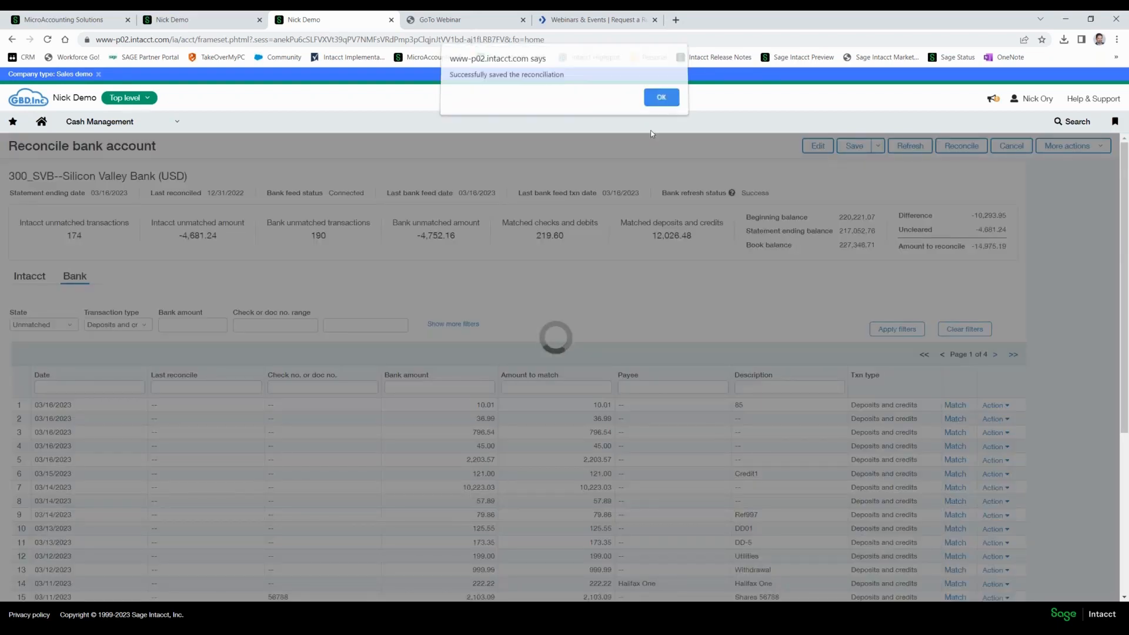
left_click(661, 101)
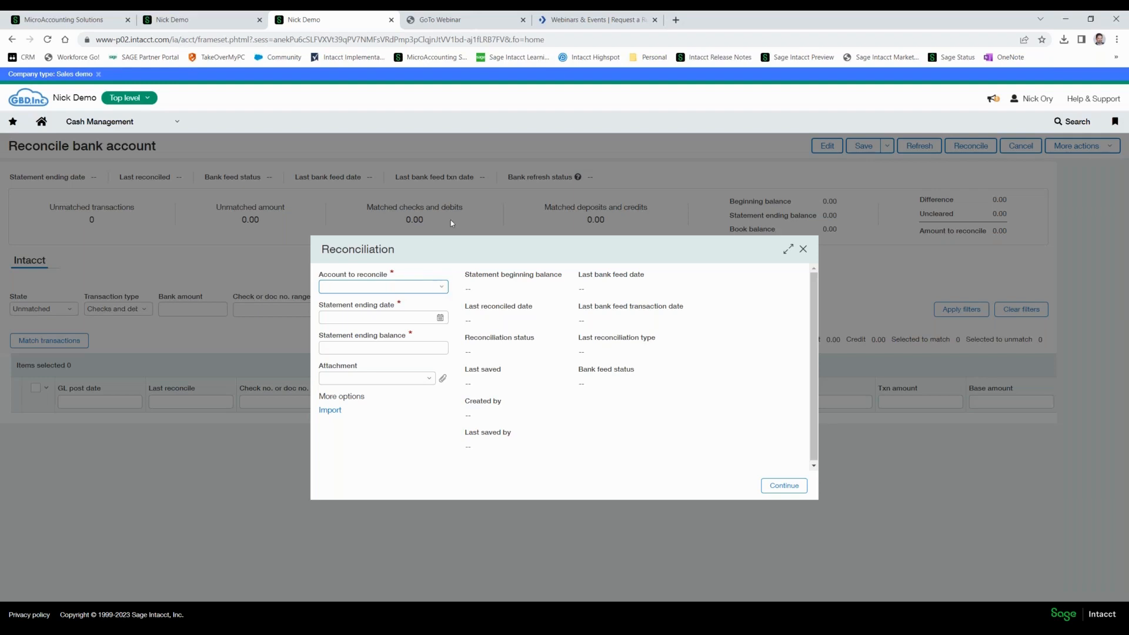
Leave the reconciliation for the Cash Management bank transactions and check the match mode of the 86.00 INT deposit posted 03/16/2023.
left_click(155, 125)
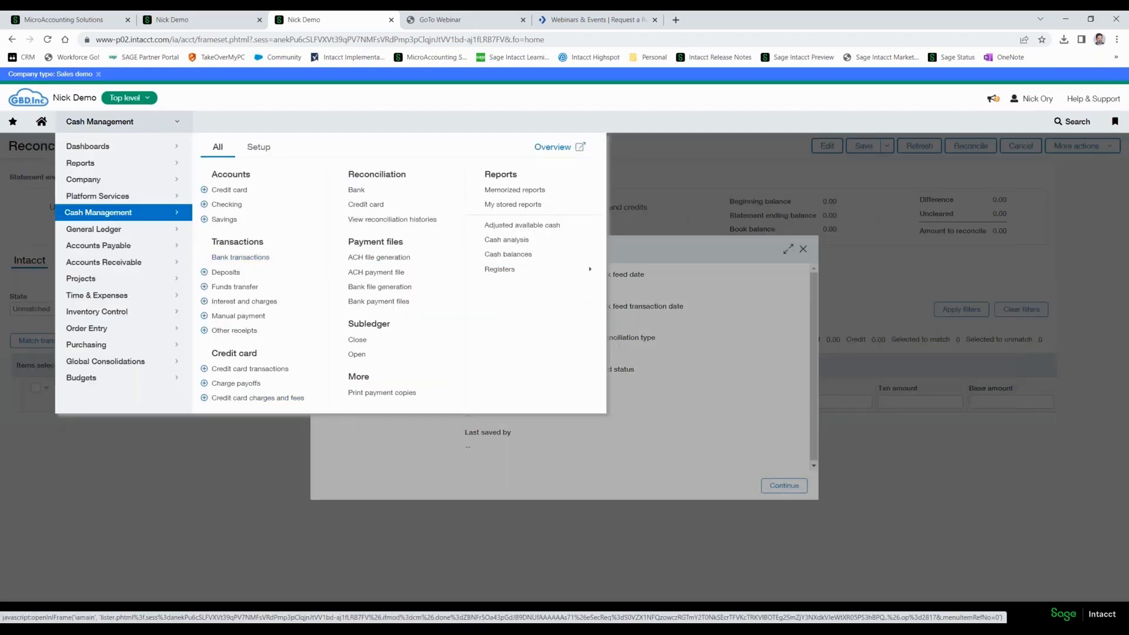
left_click(241, 258)
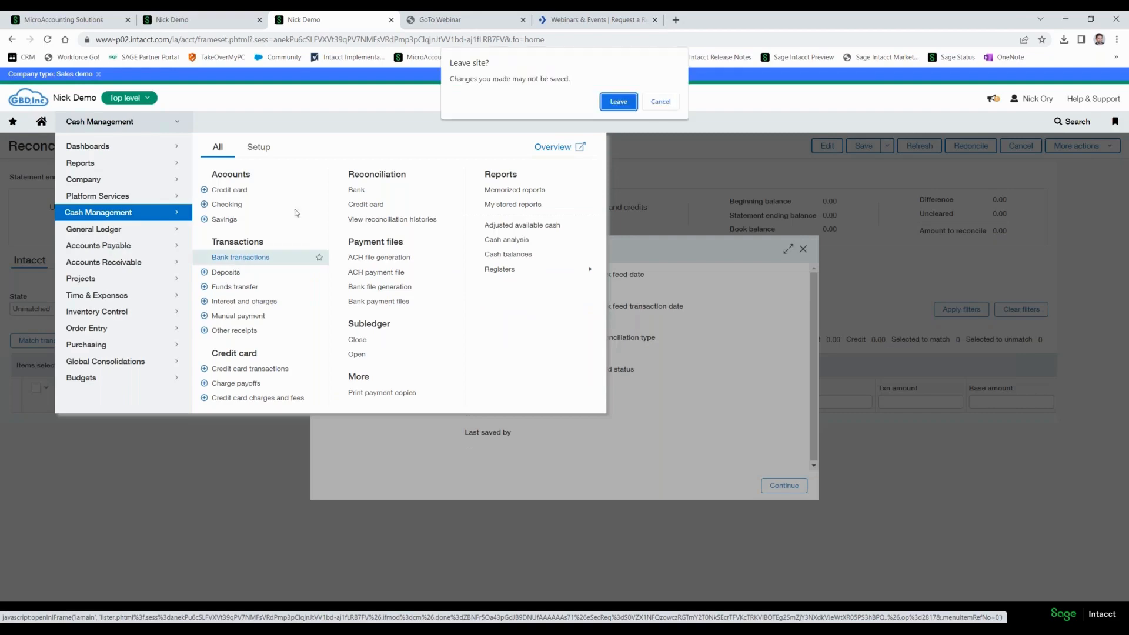
left_click(612, 105)
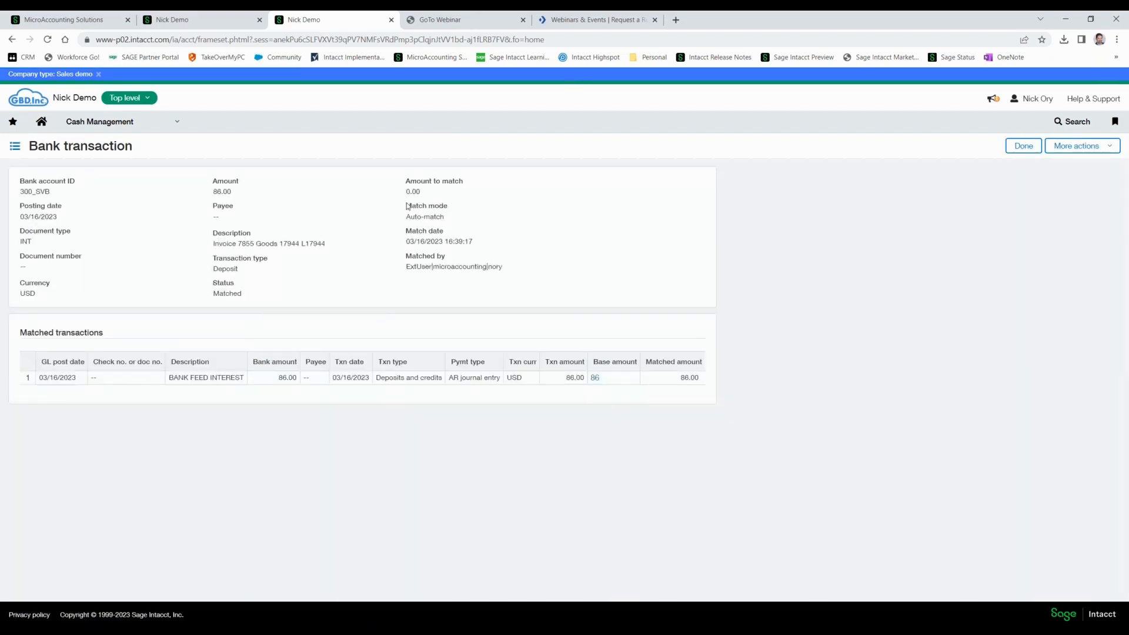
left_click_drag(406, 203, 446, 223)
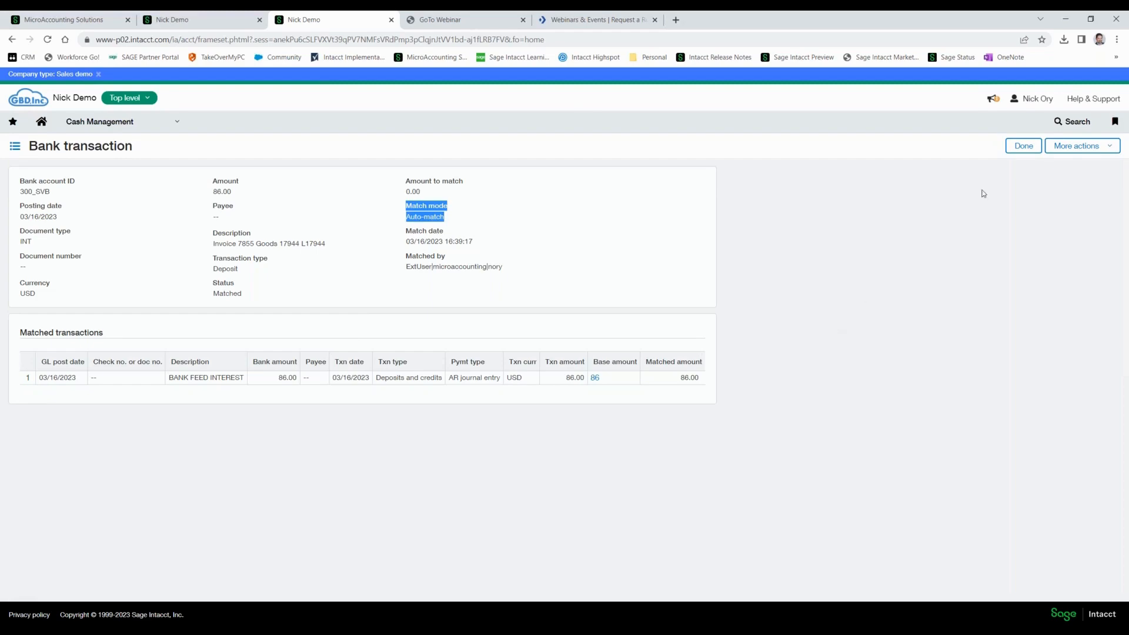
Check the match mode of the 1,034.99 CREDIT deposit posted 03/16/2023 and return to the bank transactions list.
left_click(1024, 146)
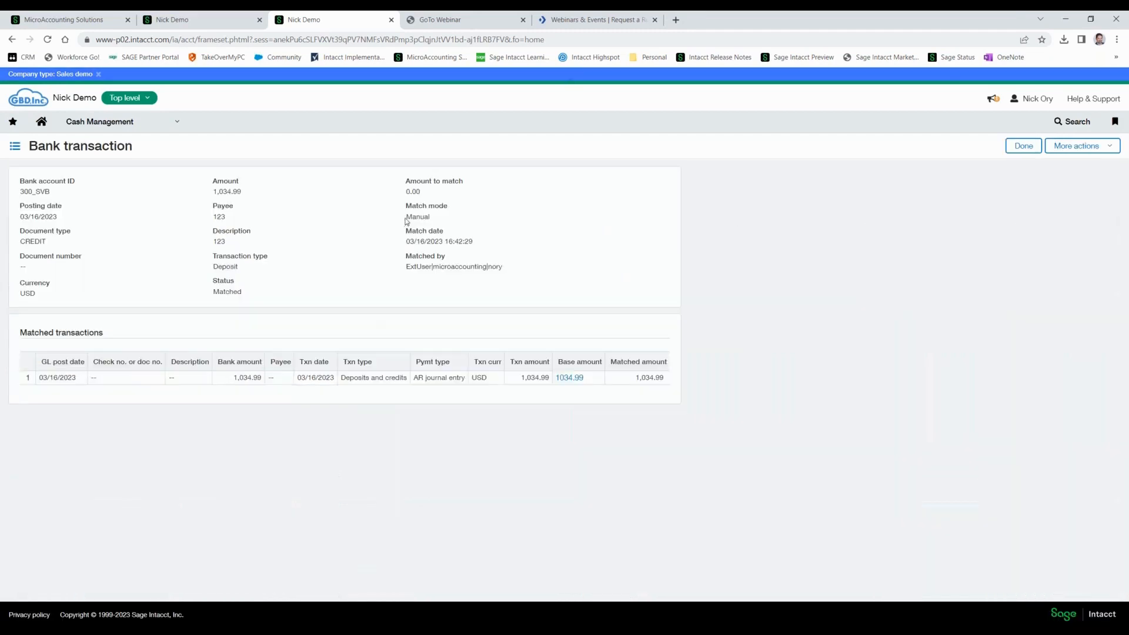
left_click_drag(405, 217, 429, 218)
left_click(1026, 148)
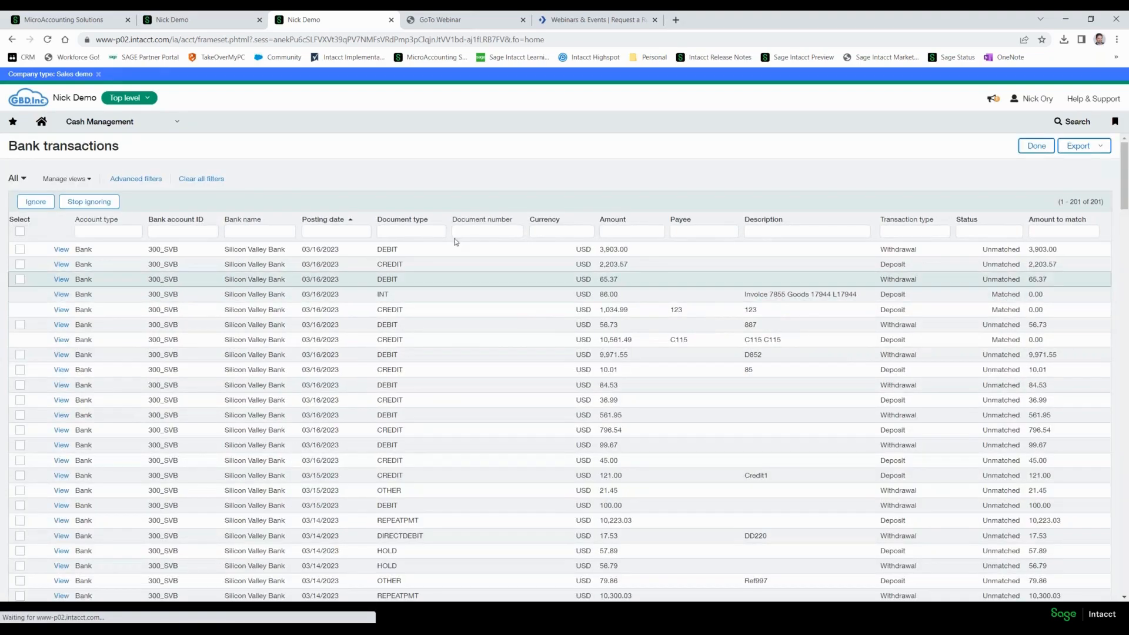
Download the pending reconciliation report for checking account 300_SVB and close the leftover report window.
left_click(178, 129)
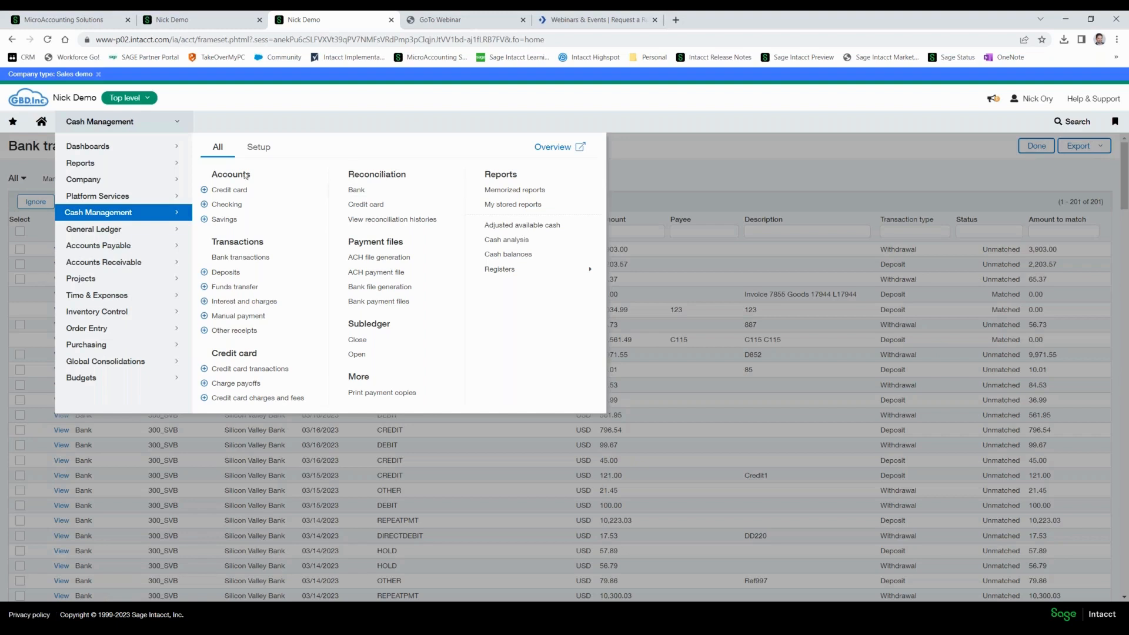
left_click(232, 207)
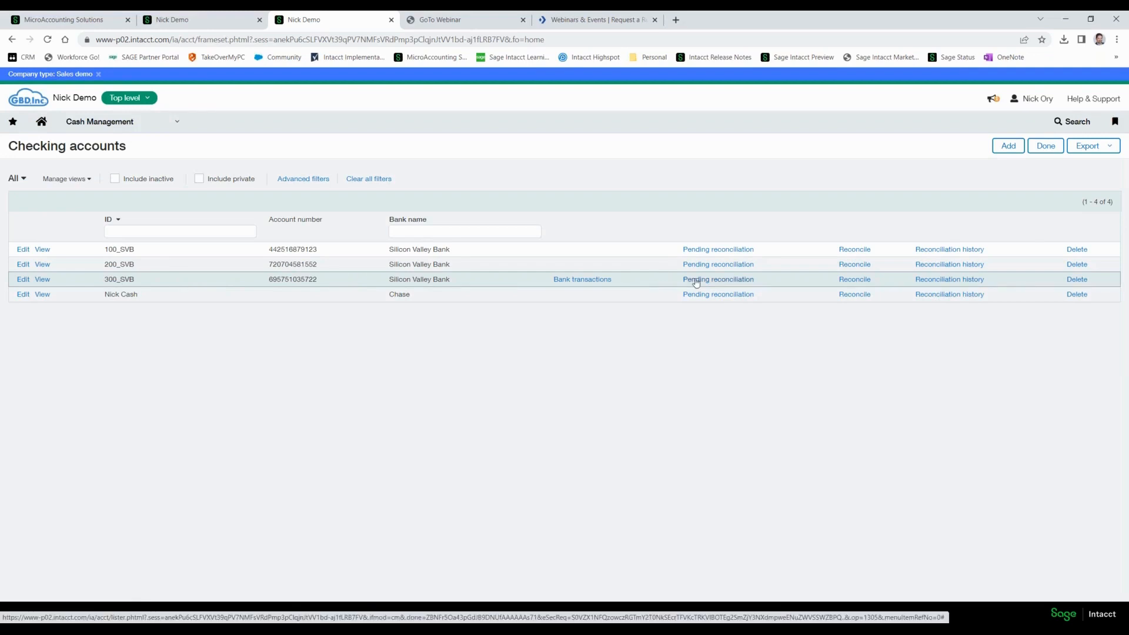
mouse_move(695, 283)
left_click(762, 284)
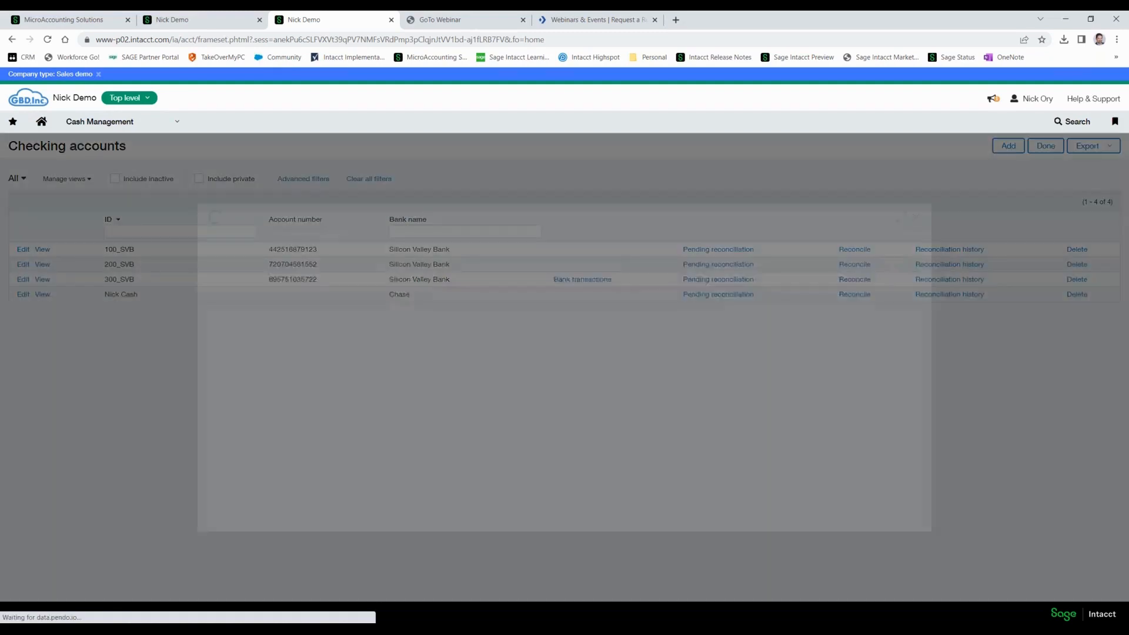
mouse_move(970, 61)
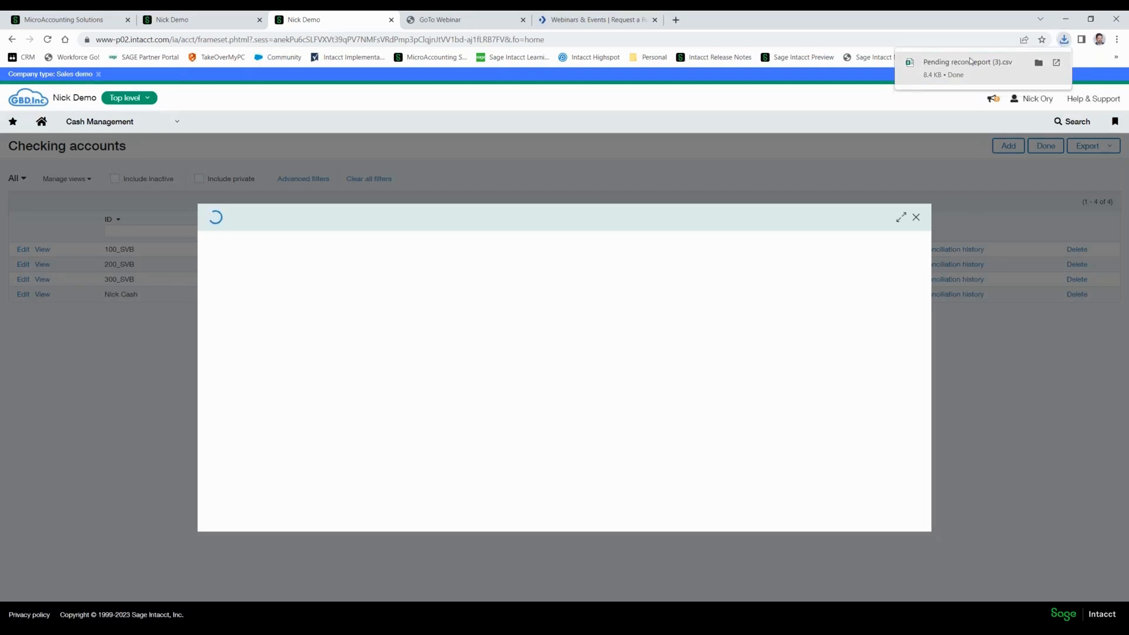
left_click(917, 218)
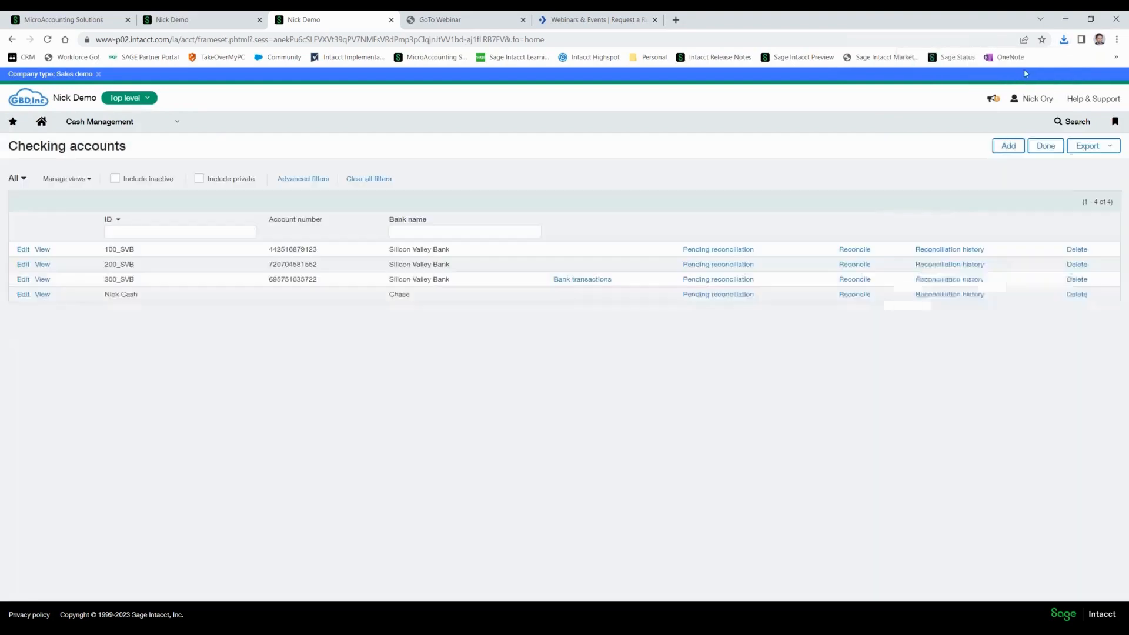
Open the downloaded Pending recon report (3).csv in Excel and autofit the Name and Date columns.
left_click(1064, 39)
left_click(967, 88)
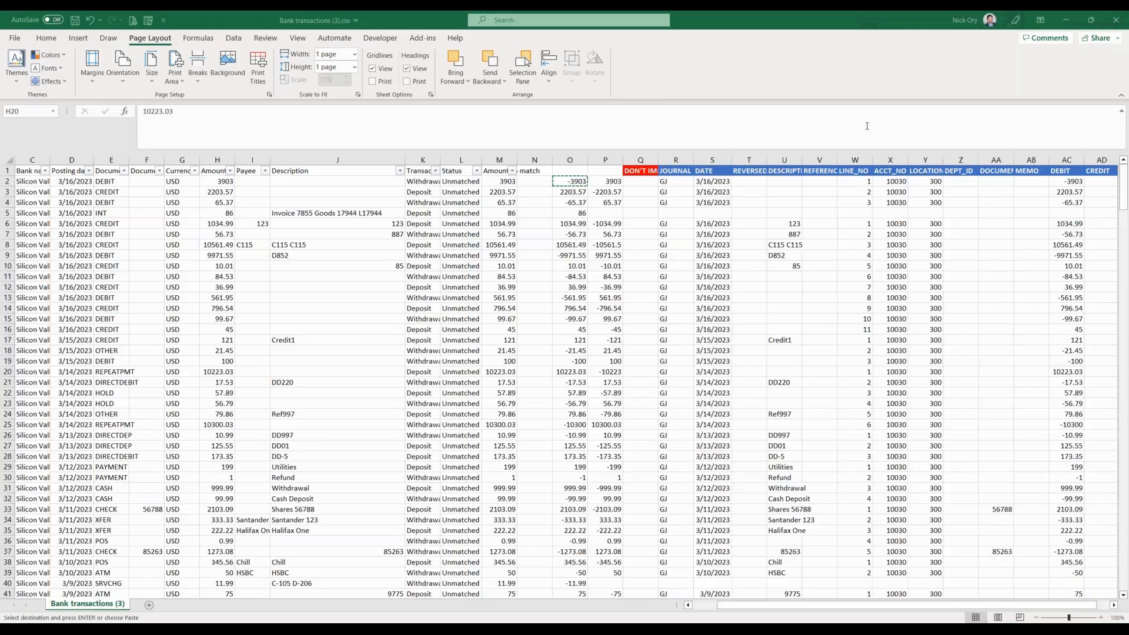
left_click(217, 371)
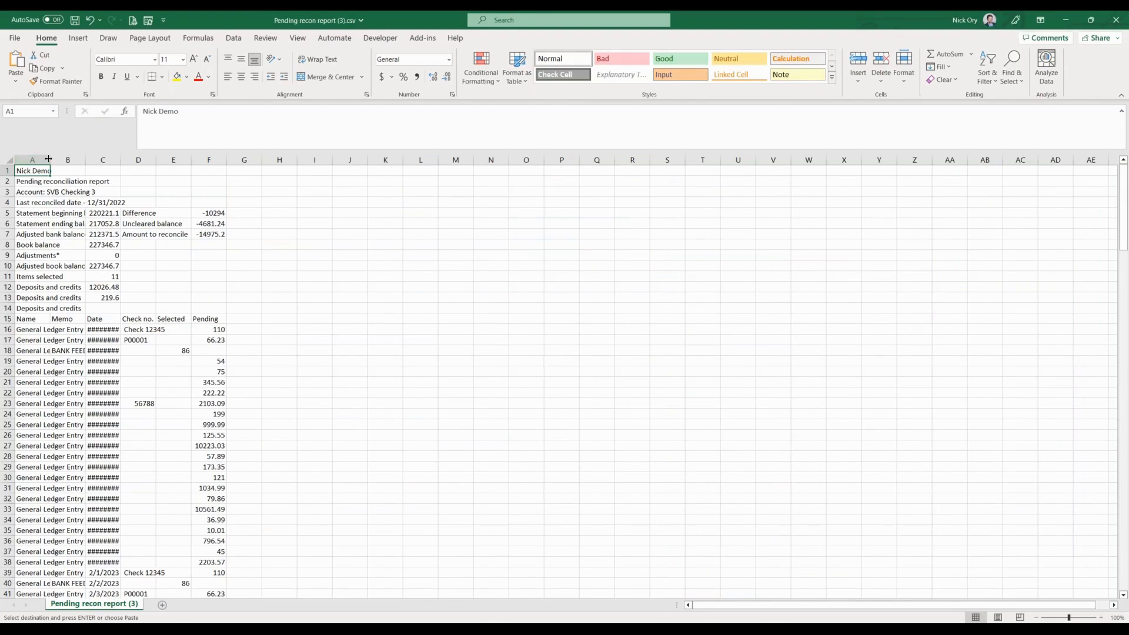
double_click(48, 160)
double_click(201, 160)
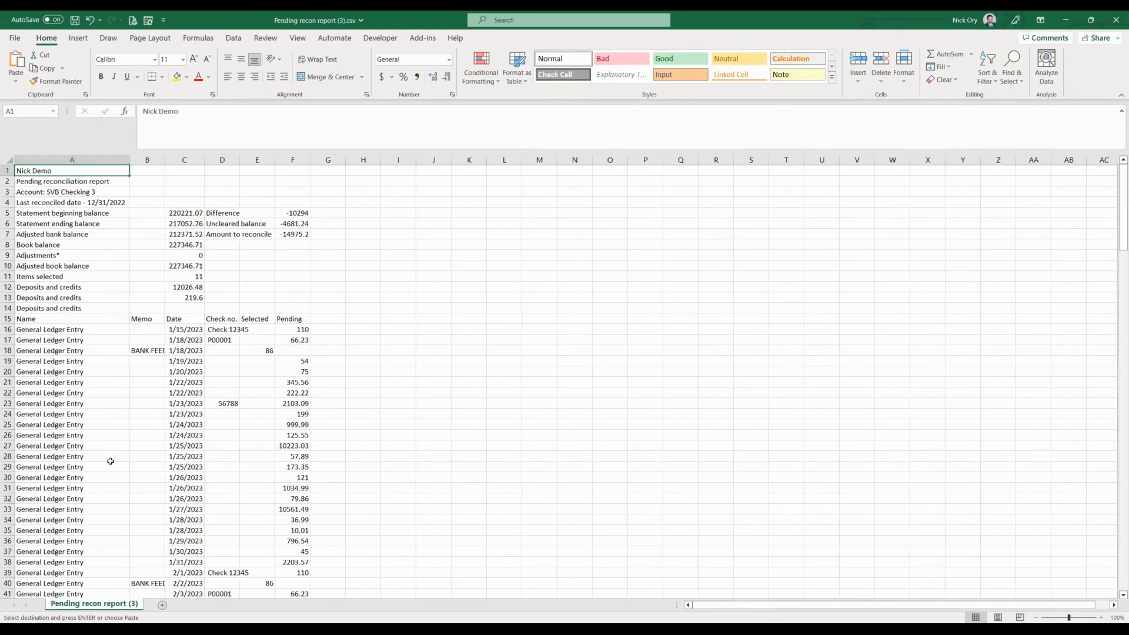
Review the report's balance summary and its first section of deposits and credits.
scroll(110, 460, "down", 3)
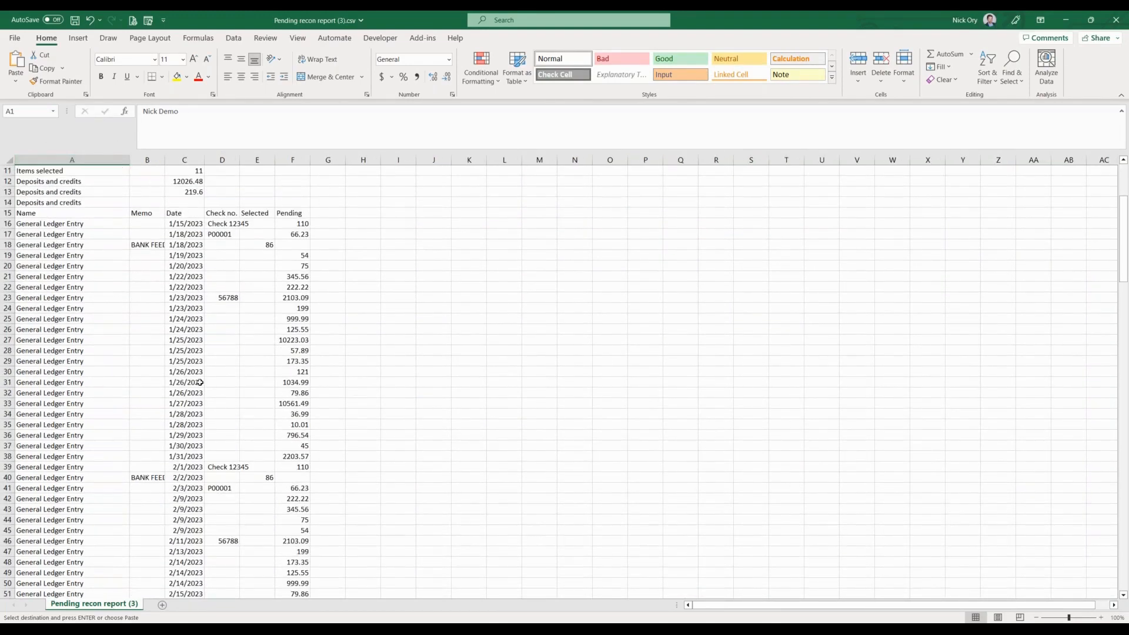
scroll(200, 382, "up", 3)
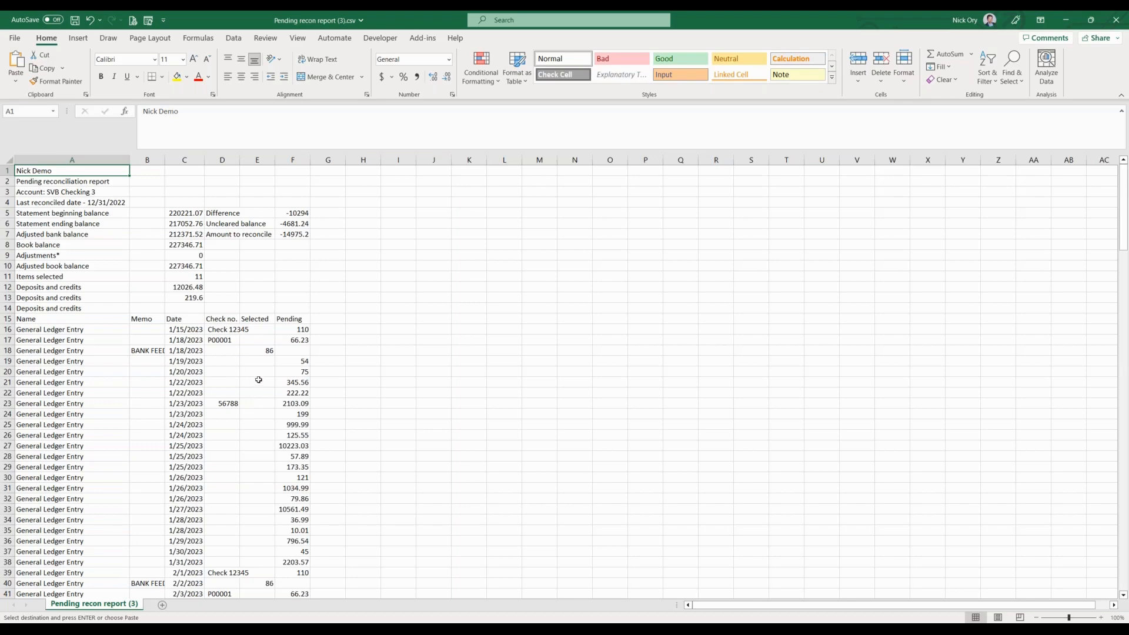
scroll(259, 380, "down", 6)
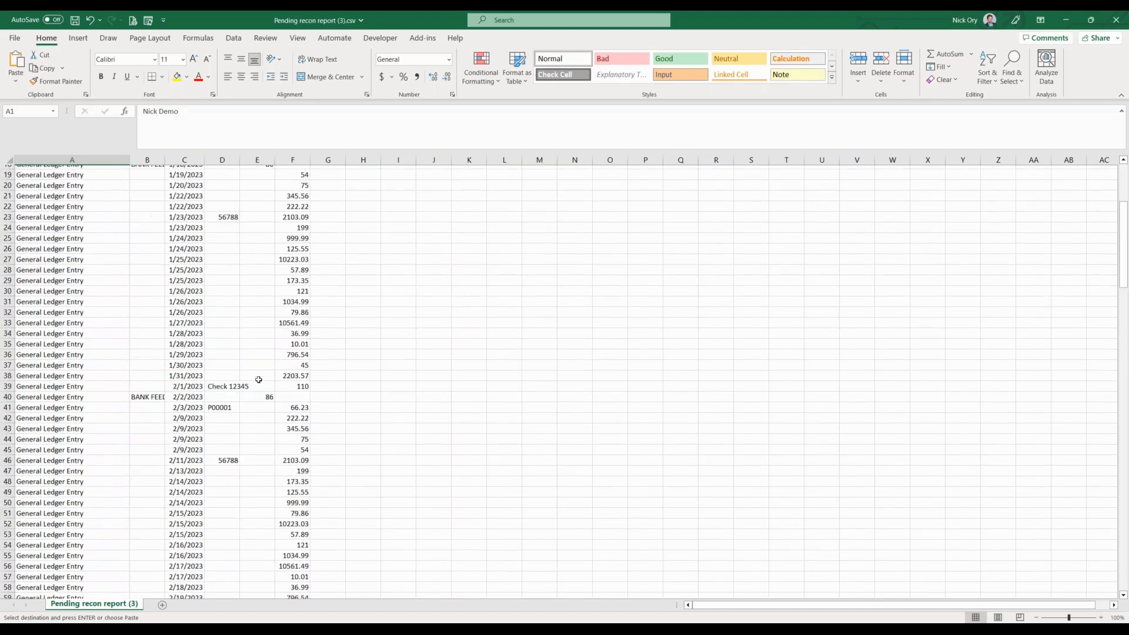
scroll(258, 379, "down", 4)
scroll(258, 379, "down", 17)
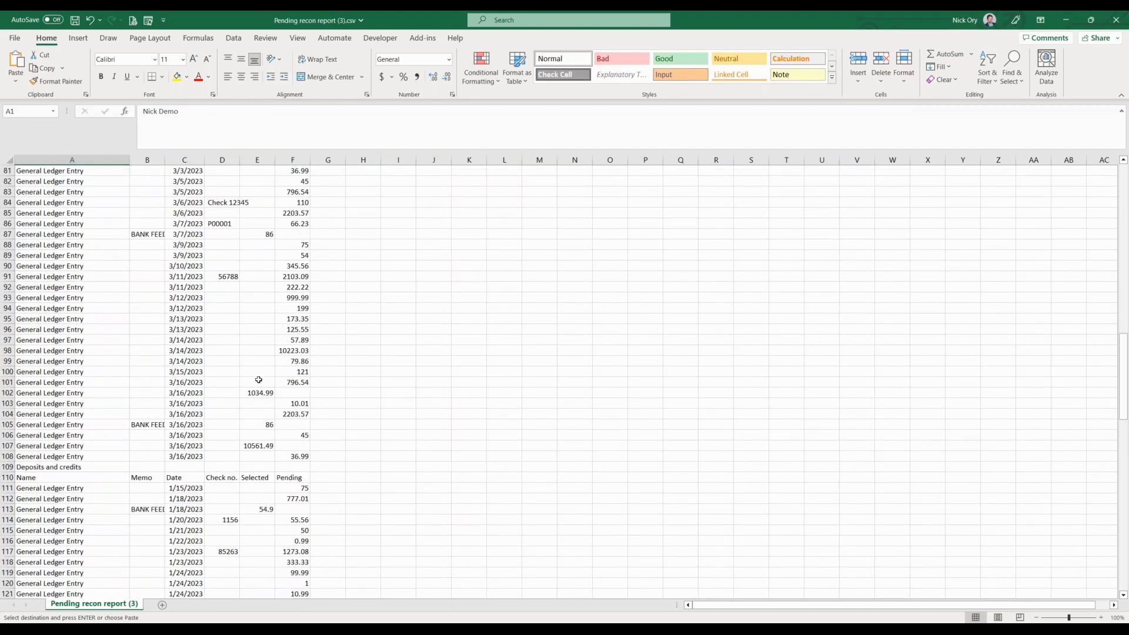
scroll(258, 379, "up", 10)
scroll(259, 380, "up", 17)
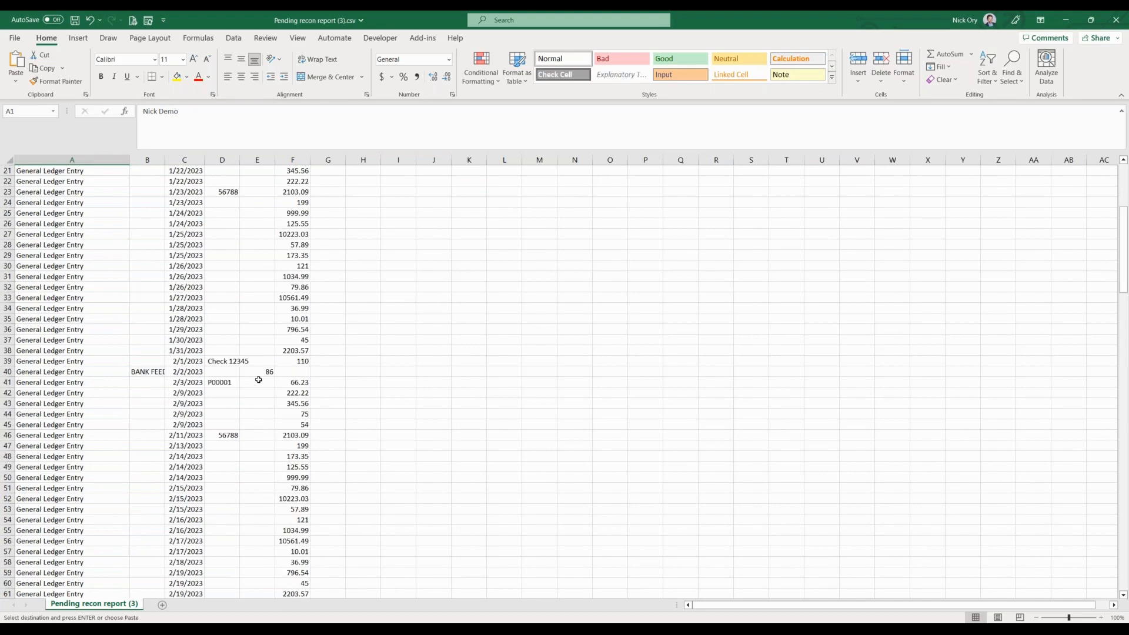
Compare the Selected and Pending columns, checking the selected 86 entry of 2/2/2023 and the 1034.99 and 10561.49 entries of 3/16/2023.
left_click(254, 319)
left_click(293, 320)
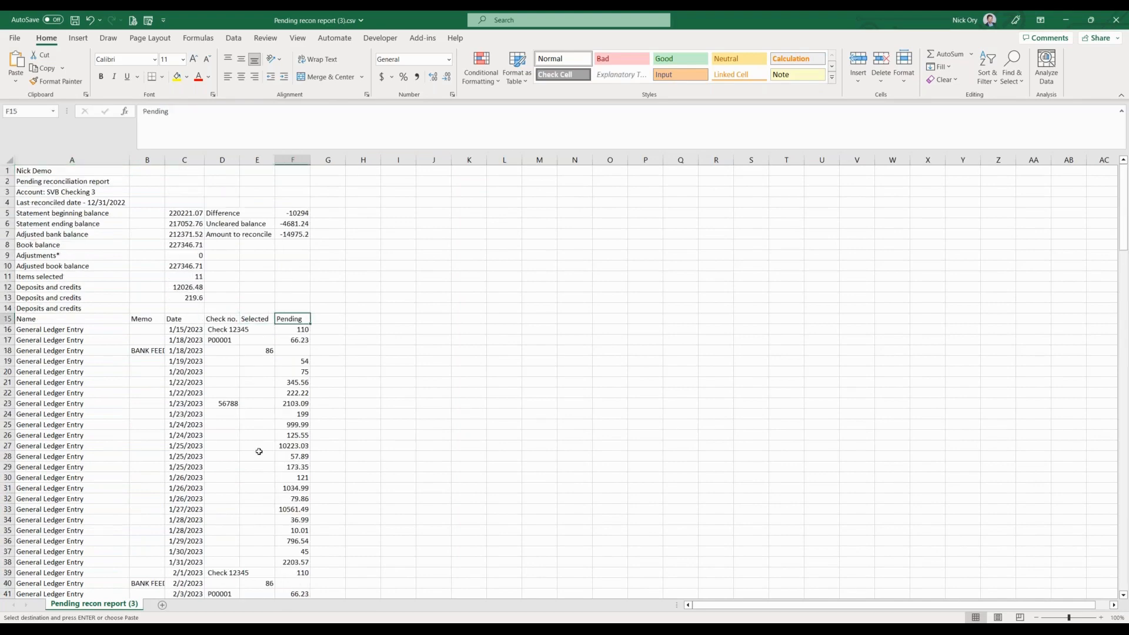
scroll(259, 451, "down", 7)
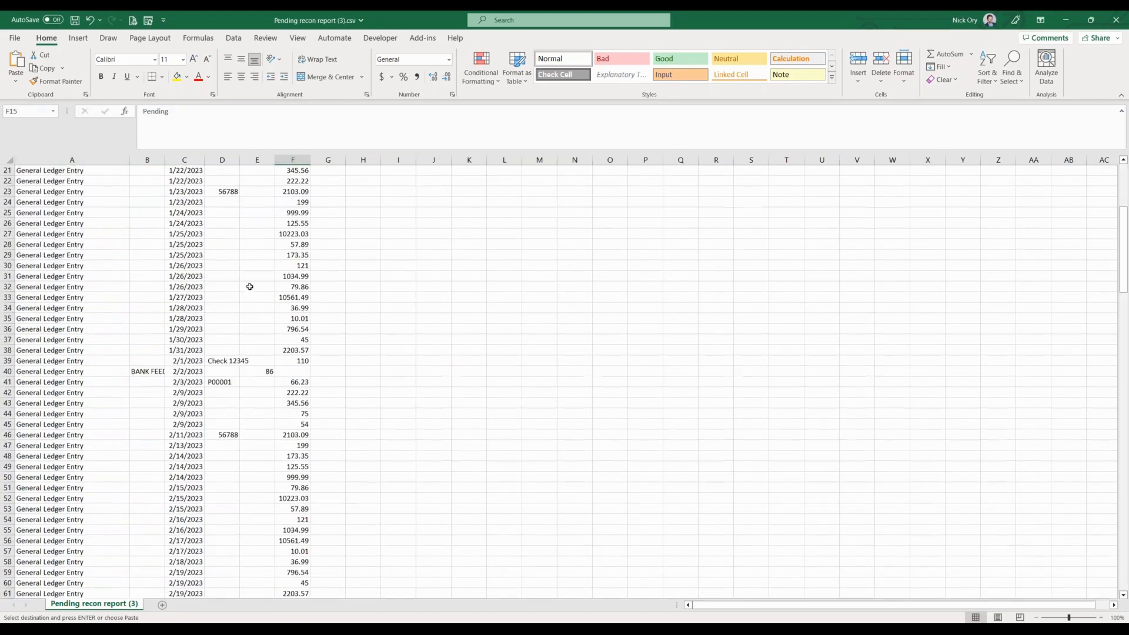
left_click(258, 374)
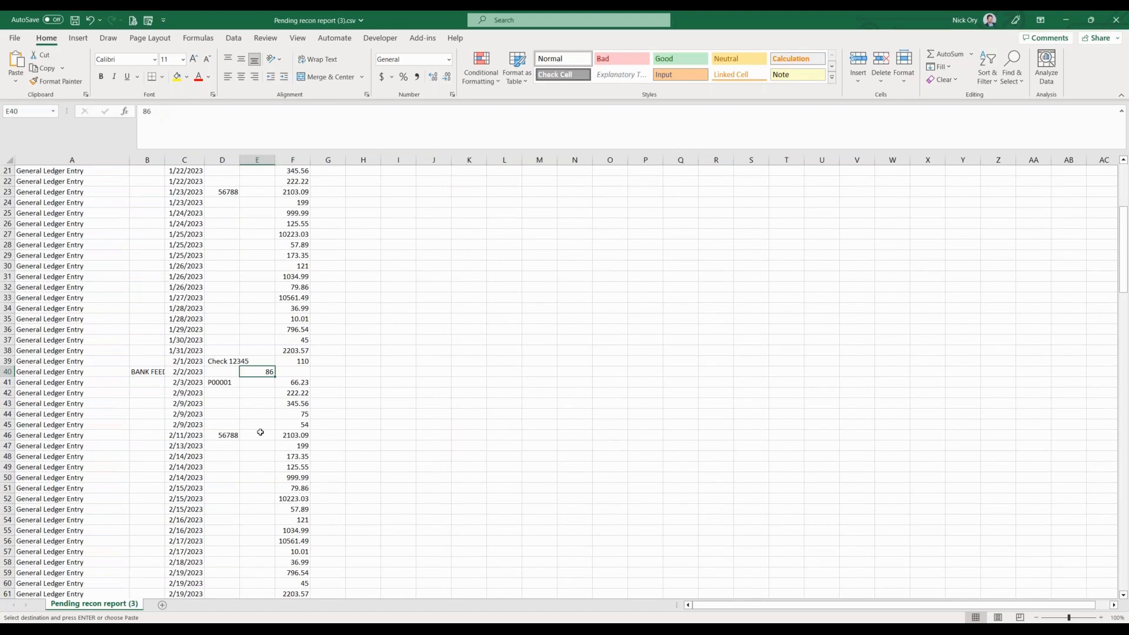
scroll(260, 432, "down", 7)
scroll(261, 432, "down", 6)
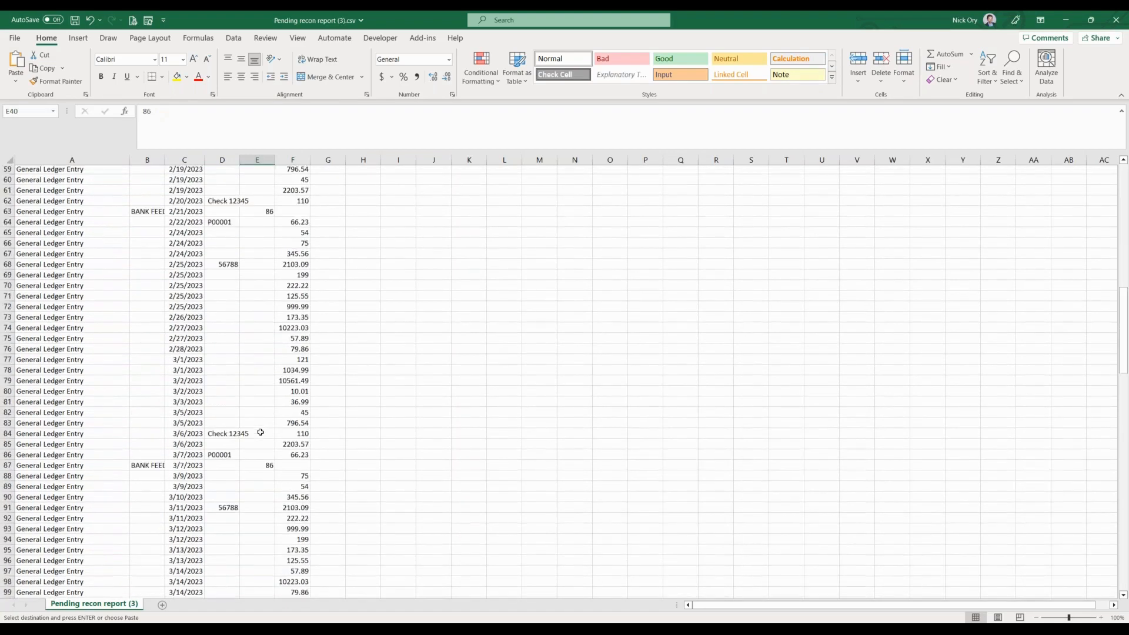
scroll(261, 432, "down", 9)
left_click(245, 340)
scroll(244, 344, "down", 2)
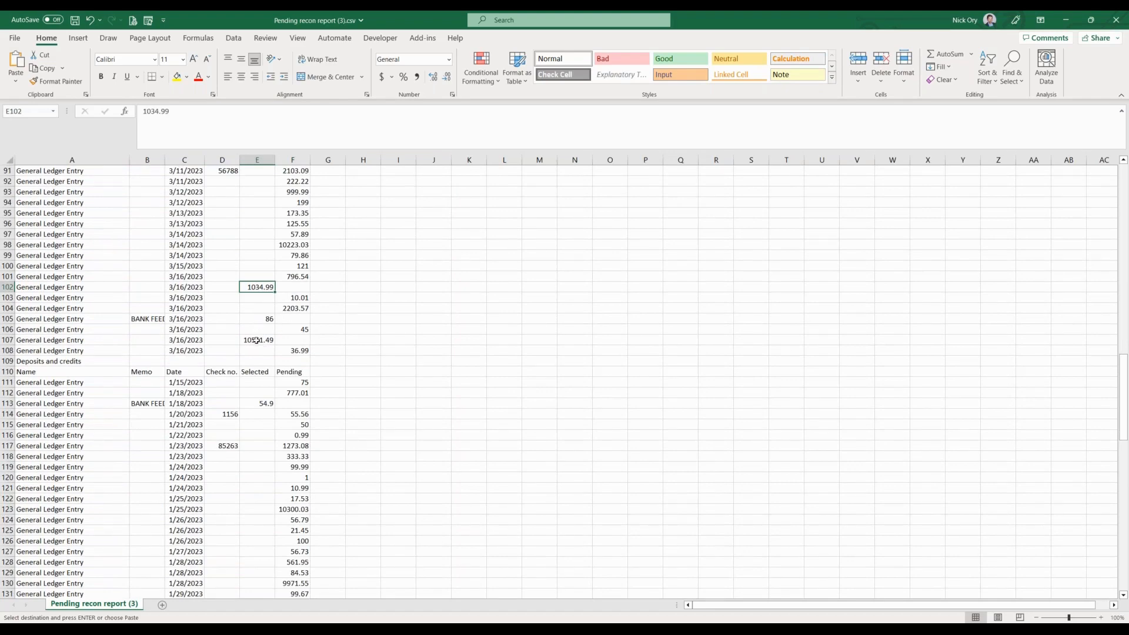
left_click(257, 339)
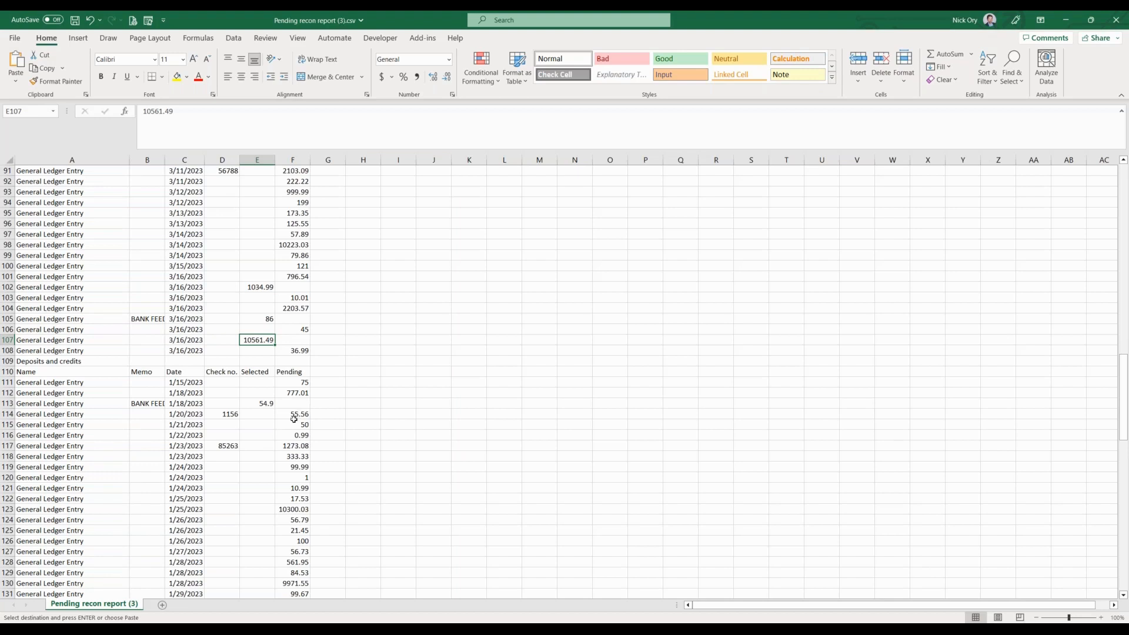
Examine the selected and pending amounts in the report's second transaction section and return to the balance summary.
scroll(294, 421, "down", 10)
scroll(294, 419, "down", 10)
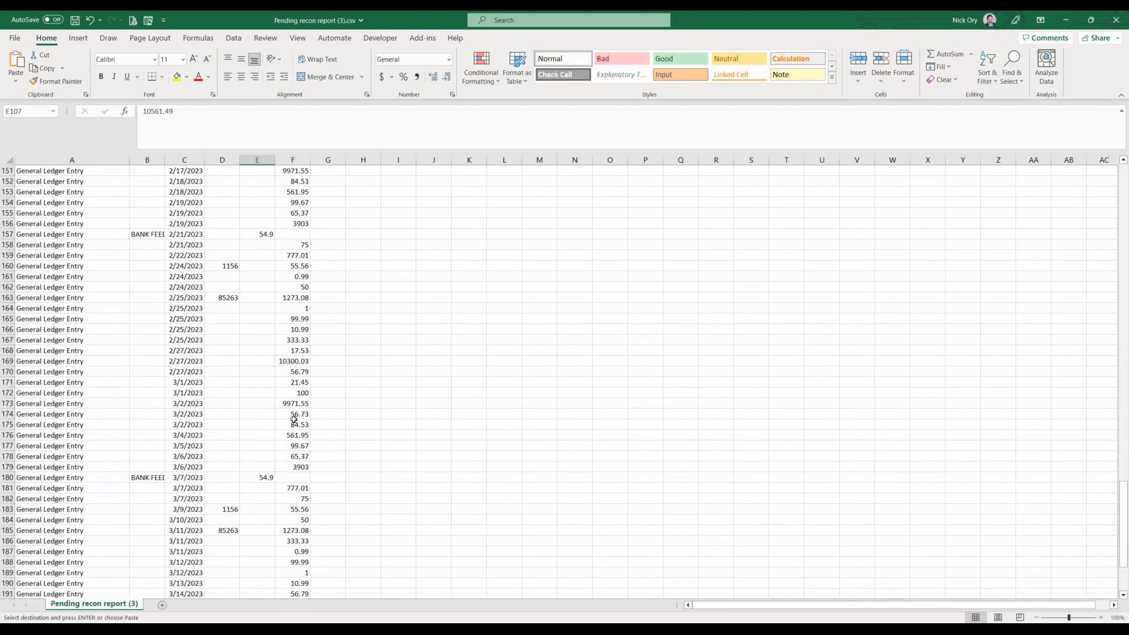
scroll(294, 419, "up", 20)
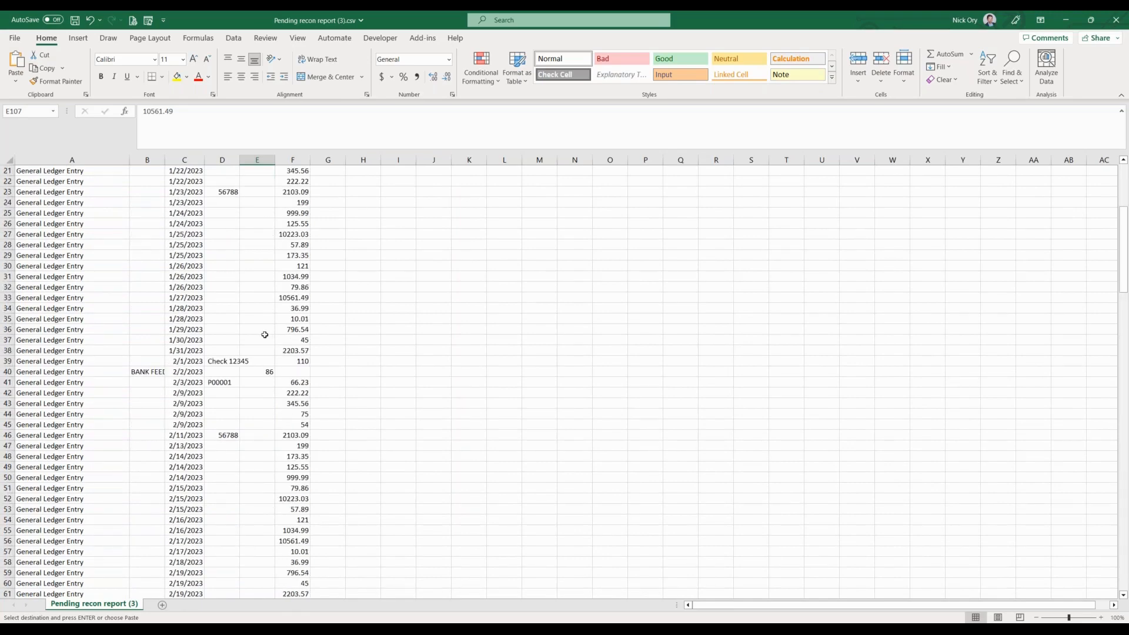
scroll(265, 334, "up", 7)
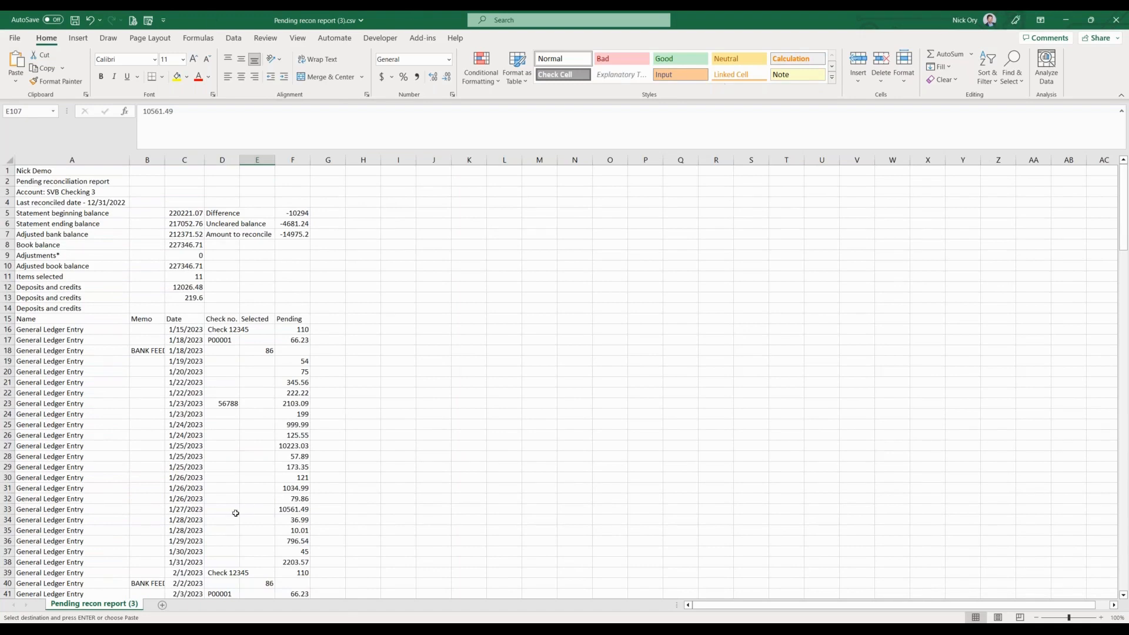
Switch back to Sage Intacct and continue the draft reconciliation of 300_SVB Silicon Valley Bank.
left_click(52, 594)
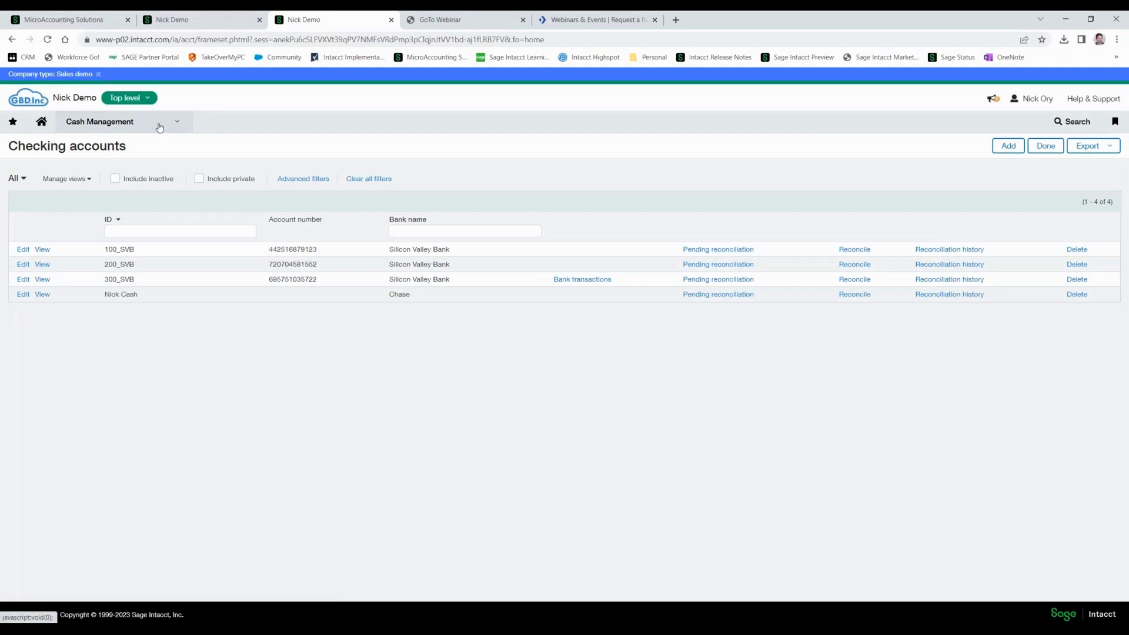
left_click(582, 280)
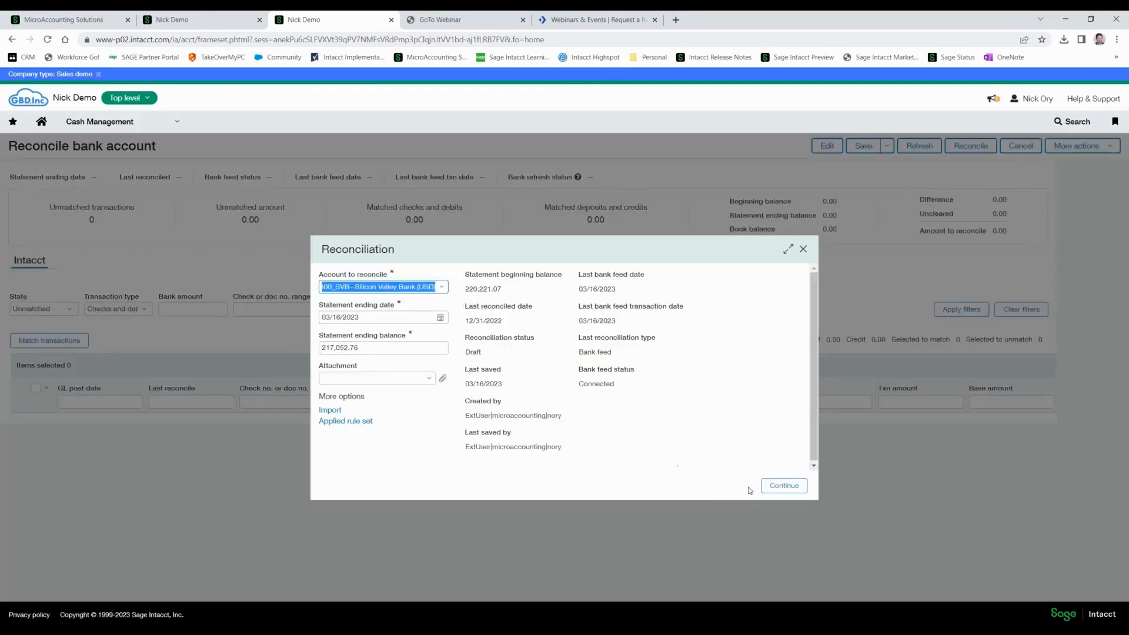
left_click(797, 486)
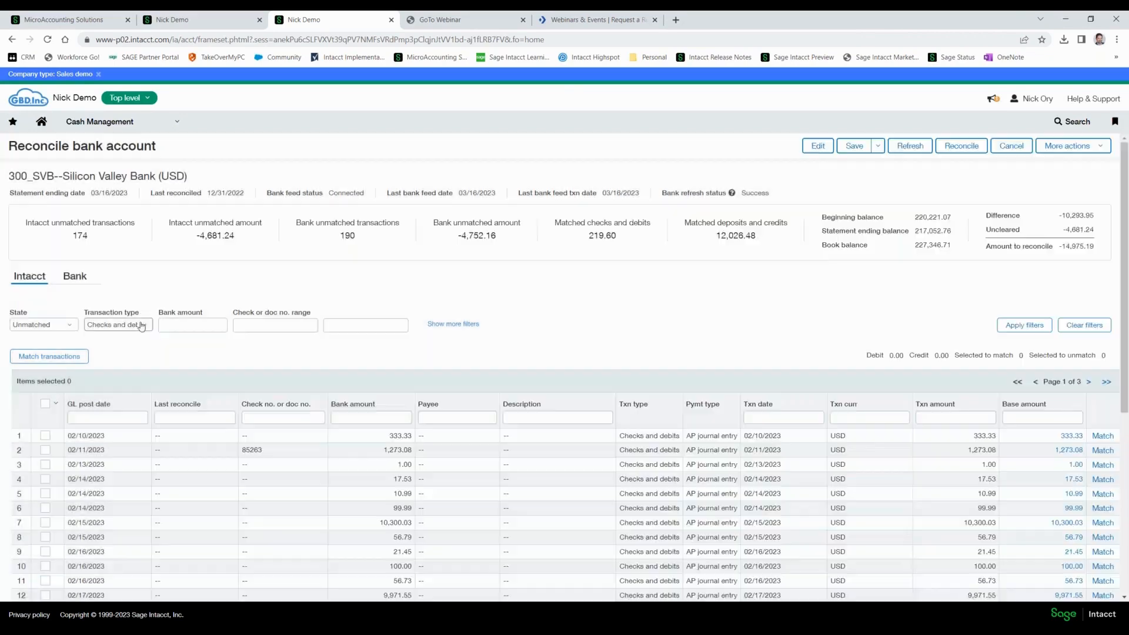
Filter the unmatched Intacct transactions to show all transaction types.
left_click(141, 327)
left_click(106, 367)
left_click(147, 327)
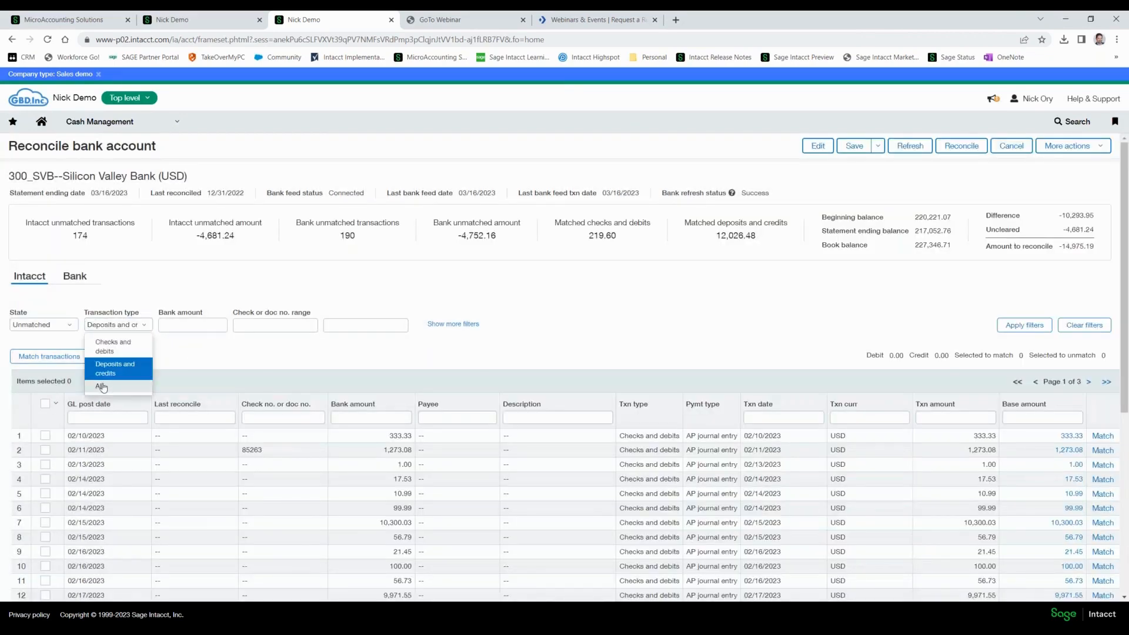
left_click(100, 386)
left_click(1010, 326)
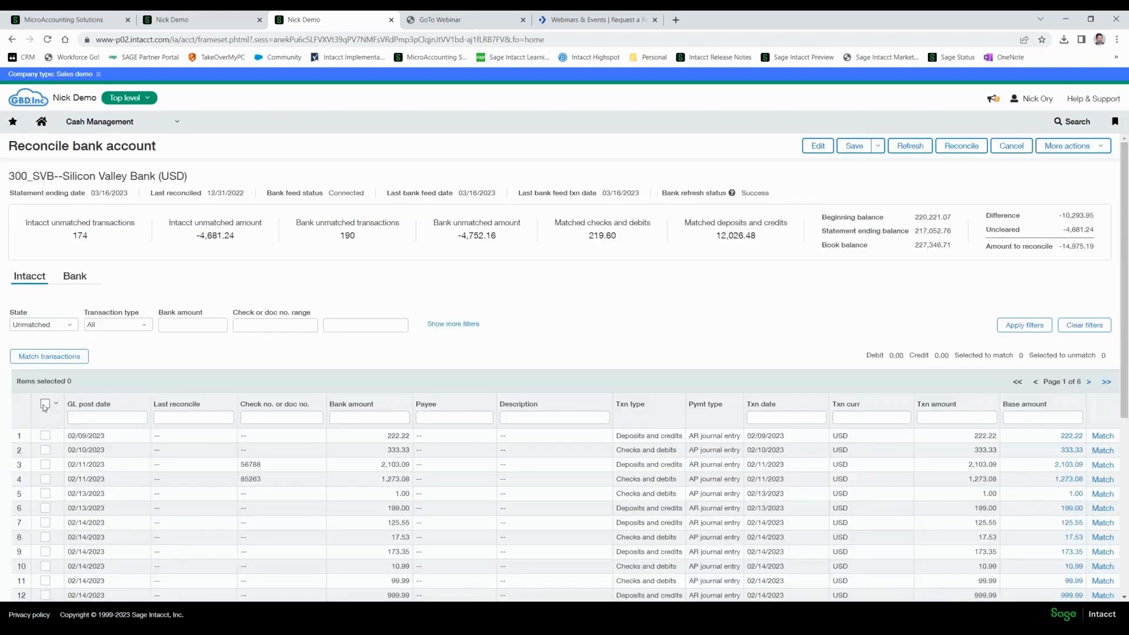
Select and match all remaining unmatched Intacct transactions, one batch after another, until the list is empty.
left_click(45, 404)
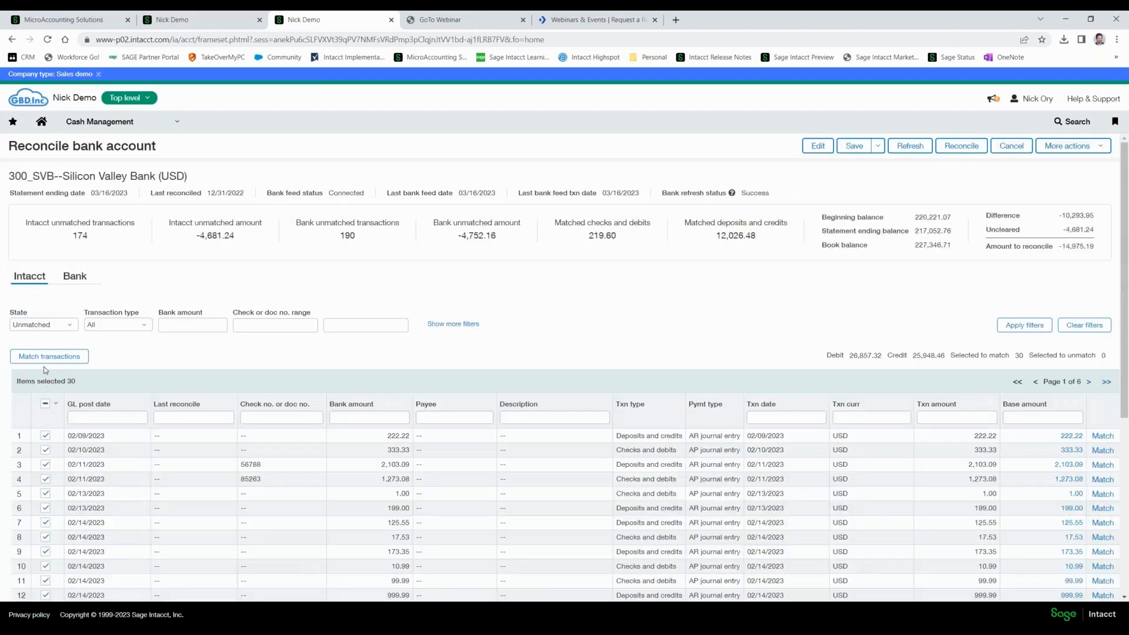
left_click(46, 357)
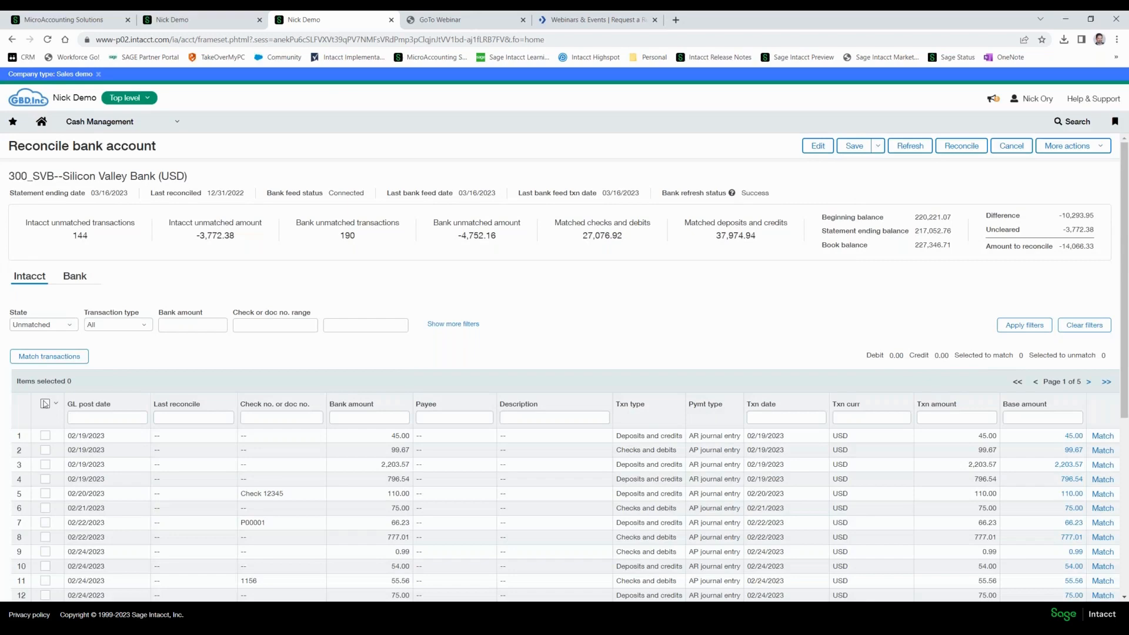
left_click(45, 405)
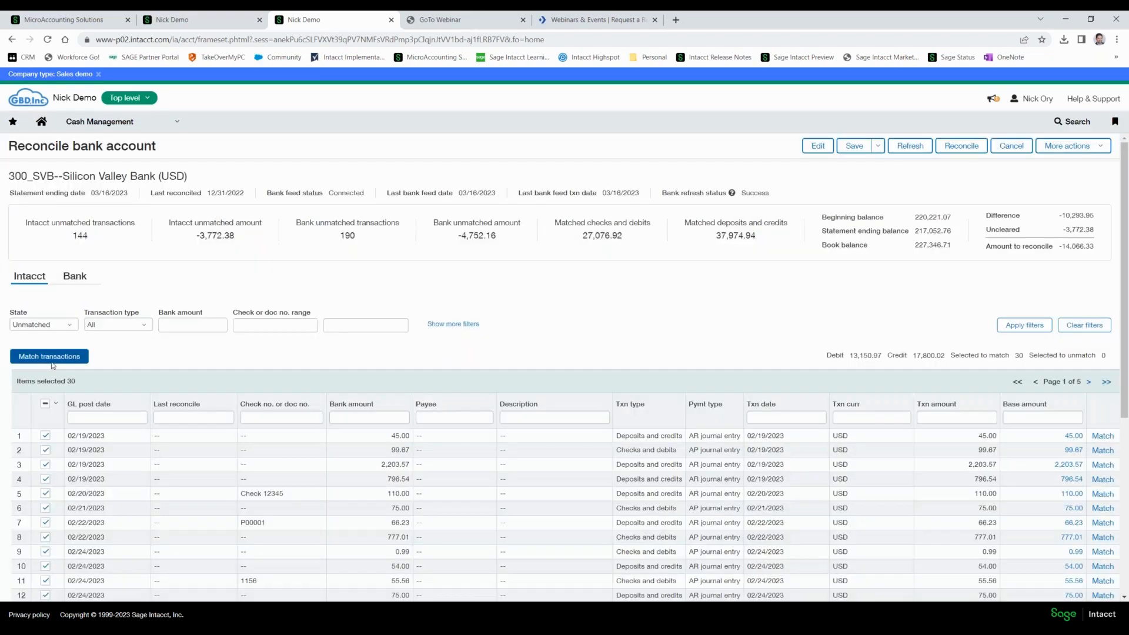
left_click(52, 359)
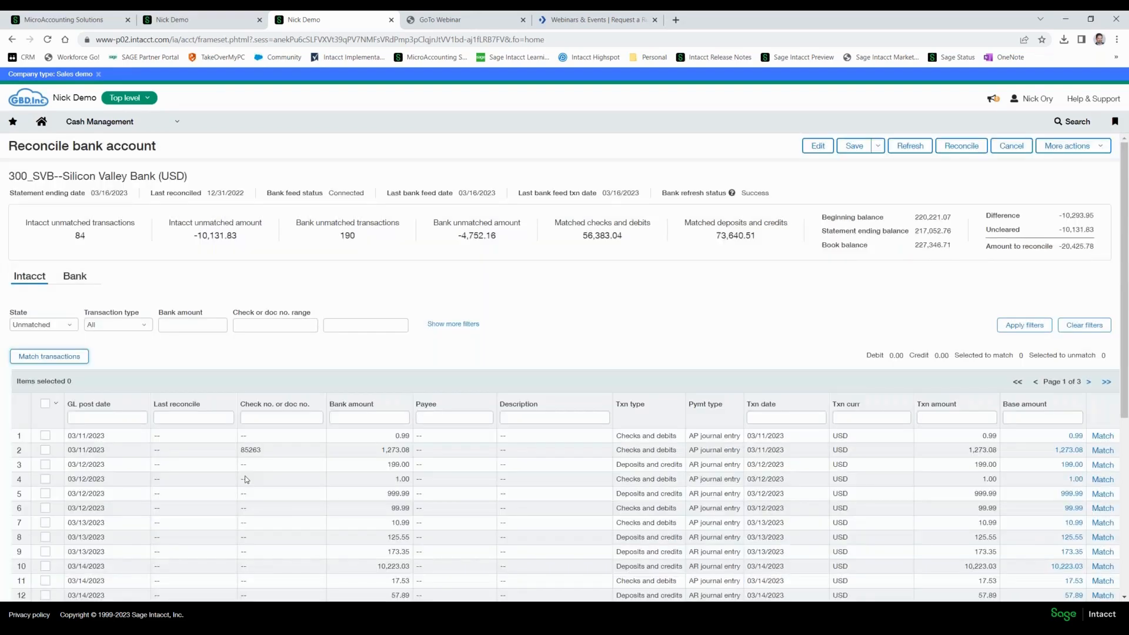
left_click(55, 359)
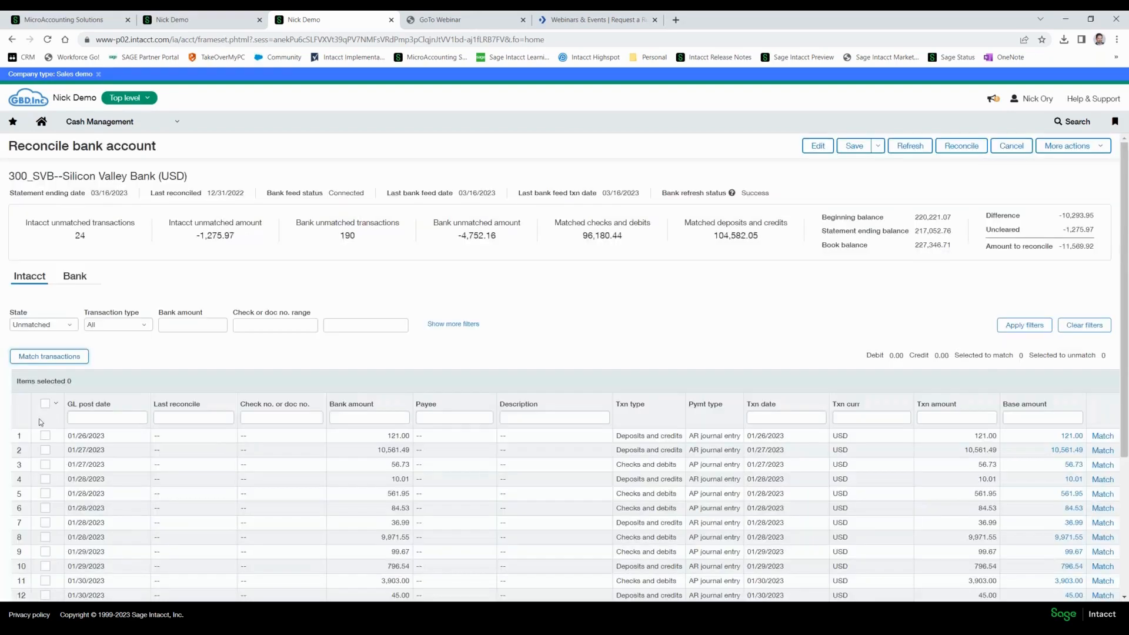
left_click(44, 403)
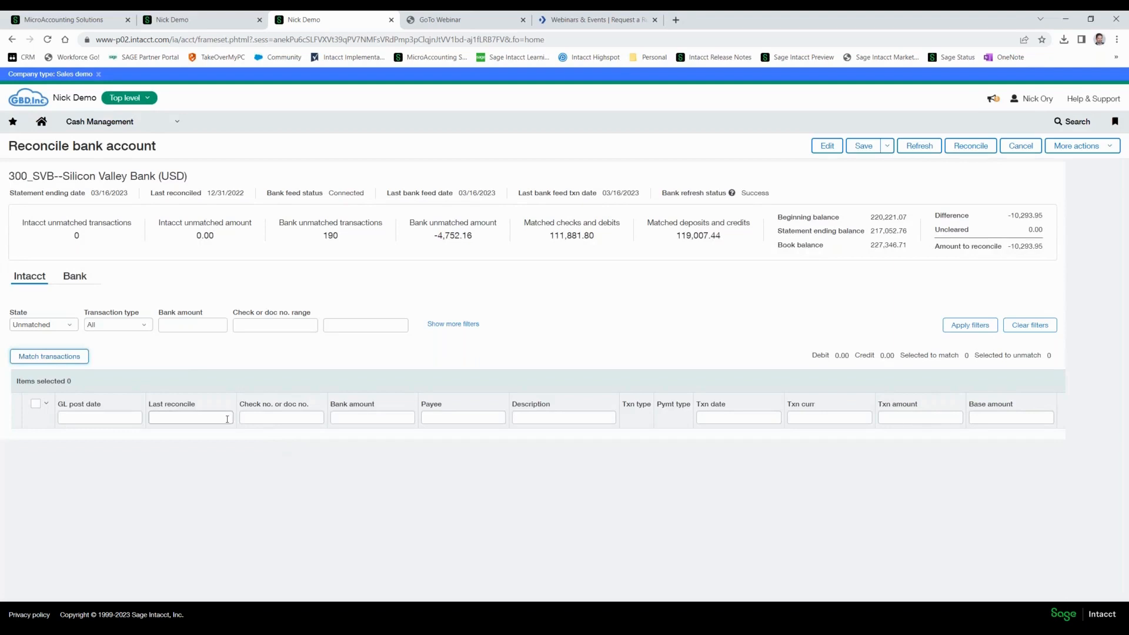
Filter the Intacct transactions to the Matched state, keeping all transaction types.
left_click(71, 325)
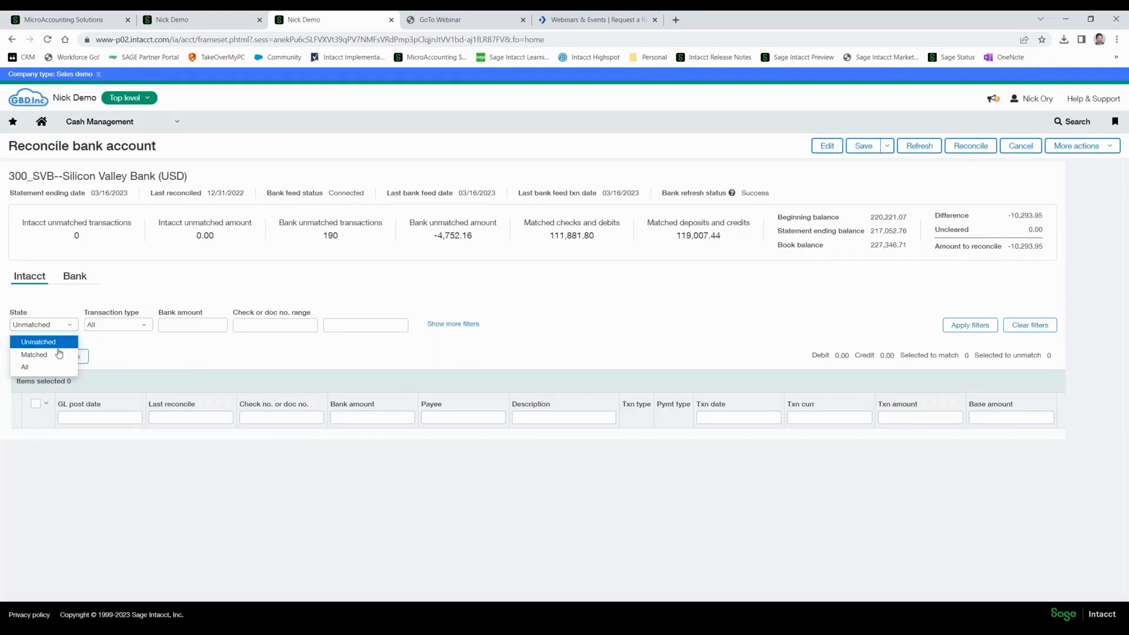
left_click(57, 351)
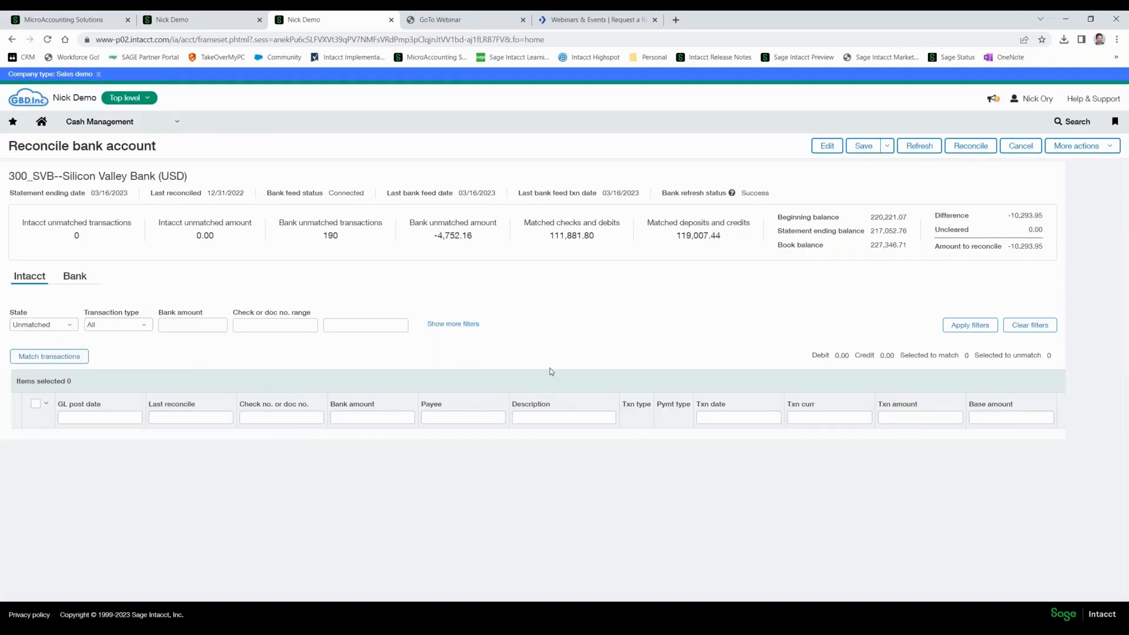
left_click(962, 327)
left_click(42, 325)
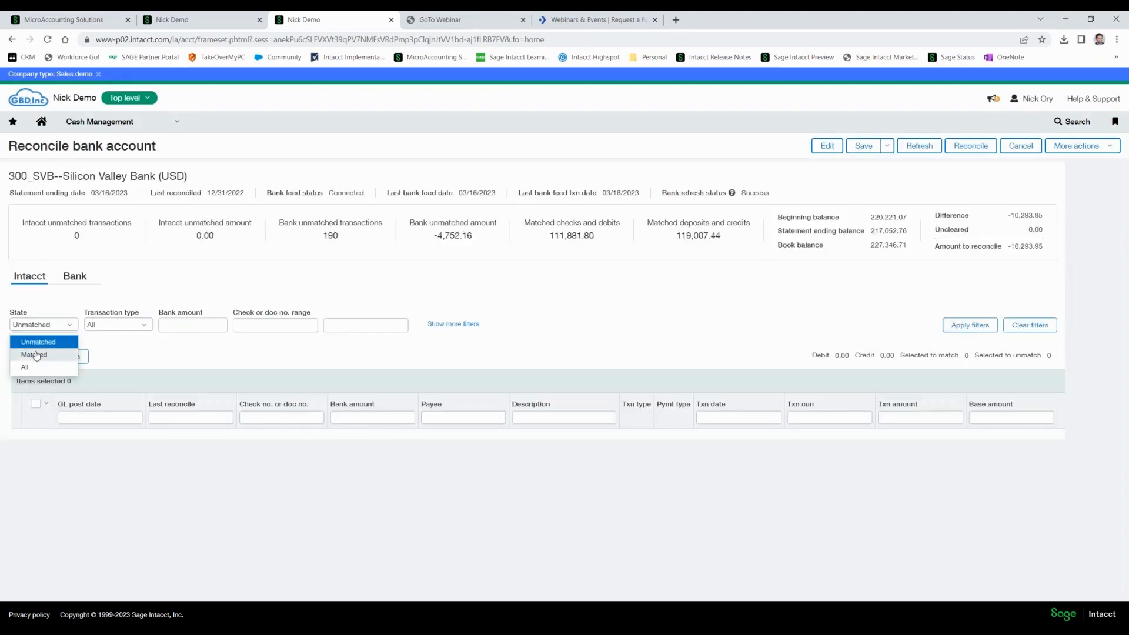
left_click(34, 355)
left_click(979, 327)
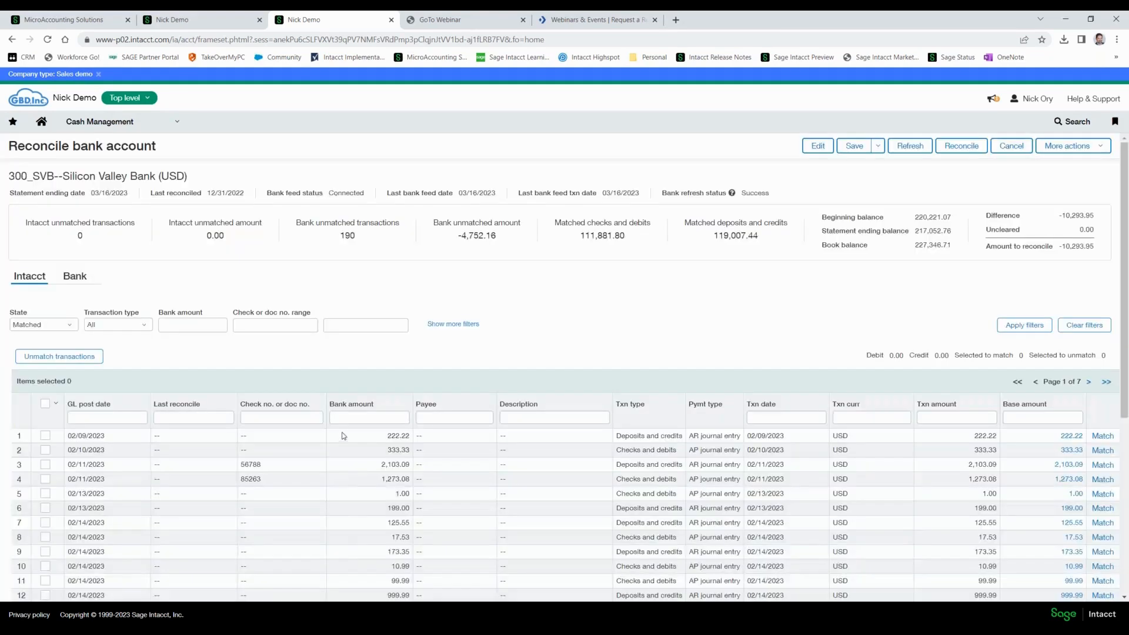
Search the matched Intacct transactions for a bank amount of 10293.95.
left_click(342, 417)
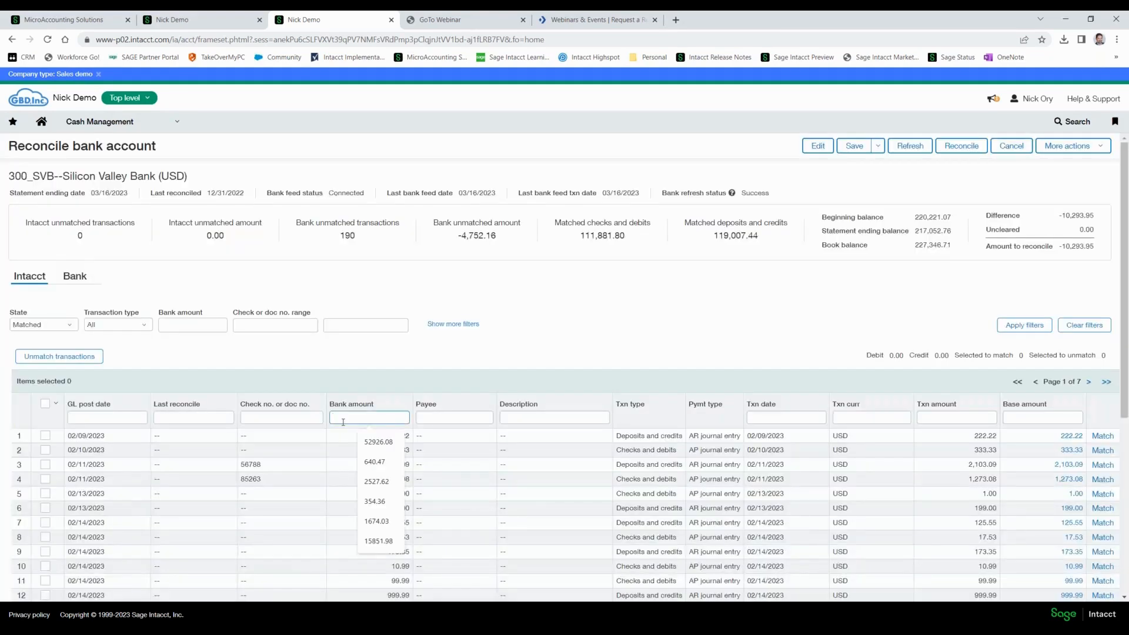
type("102")
type("93.95")
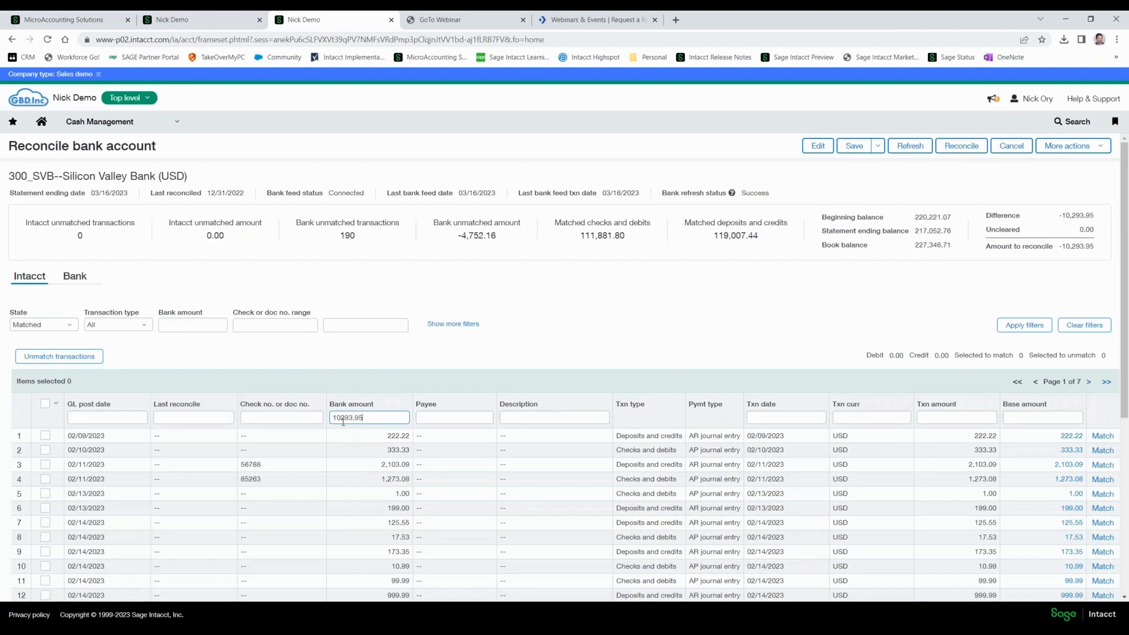
key("Return")
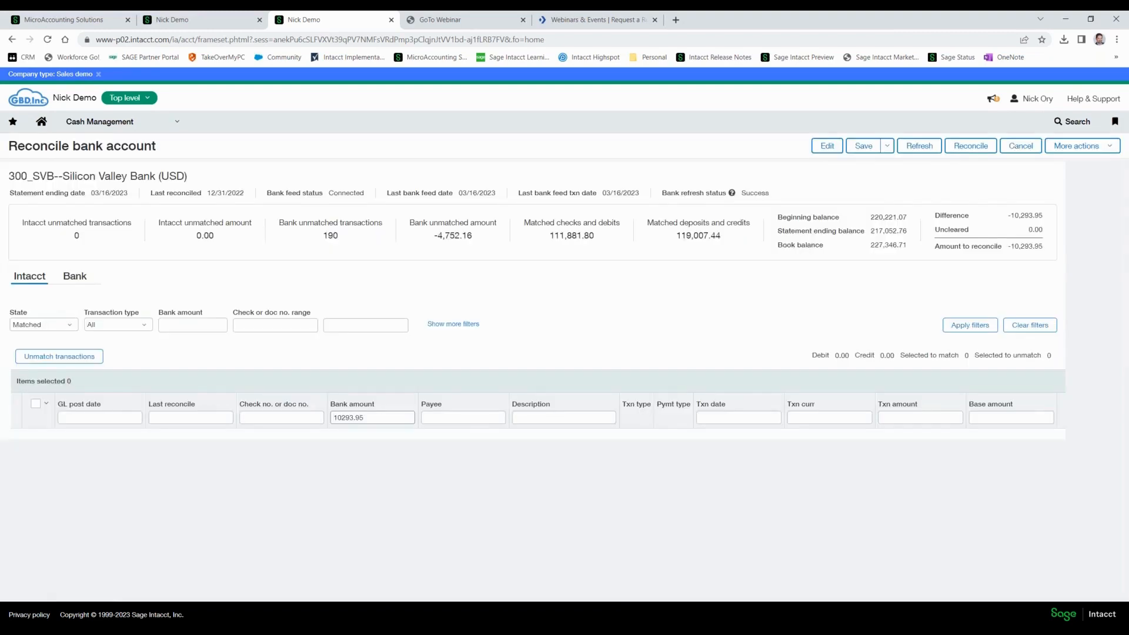
Filter the matched transactions by bank amount 10223.03 and unmatch the one posted 03/14/2023.
double_click(346, 417)
type("10223.03")
key("Return")
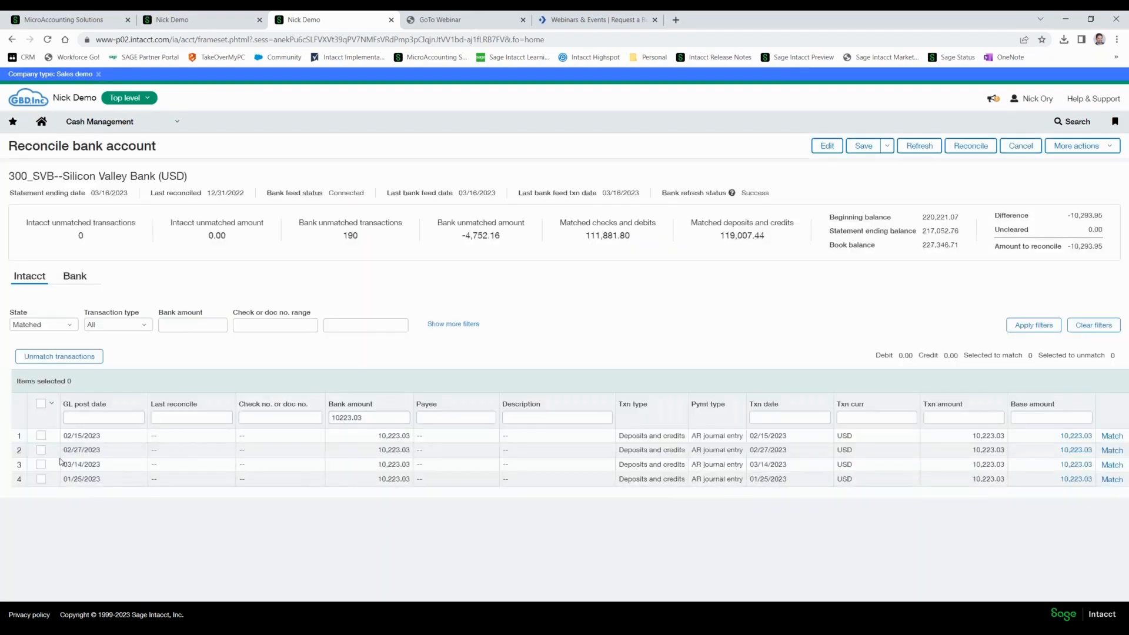
left_click(41, 465)
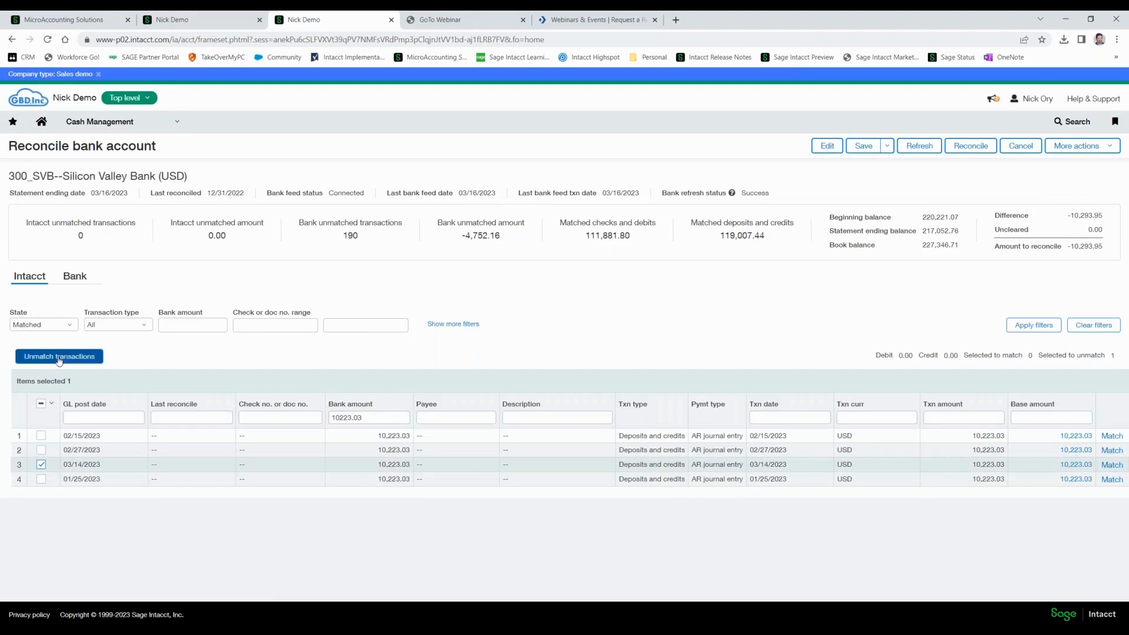
left_click(58, 356)
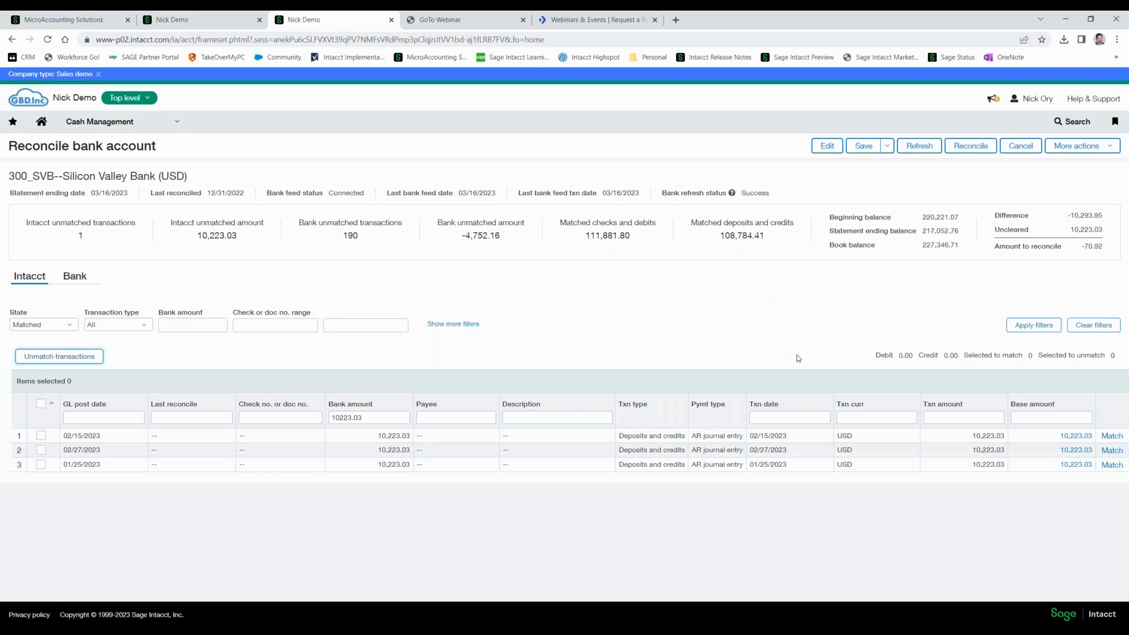
Save the reconciliation and reopen 300_SVB Silicon Valley Bank with a statement ending balance of 220,150.15.
left_click(858, 150)
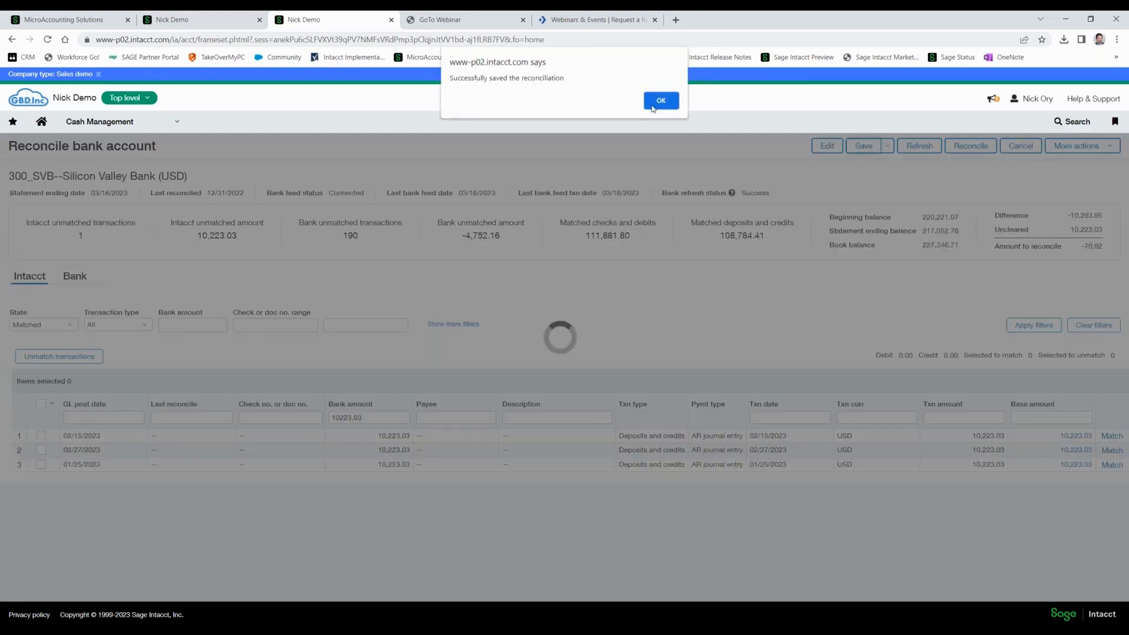
left_click(660, 101)
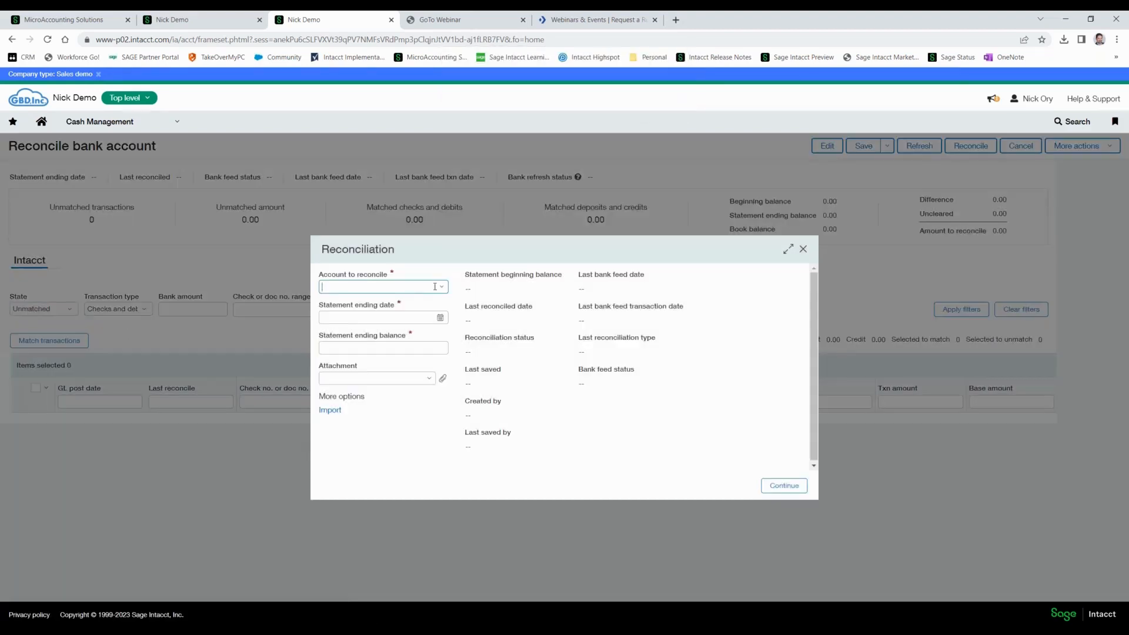
left_click(436, 286)
left_click(350, 332)
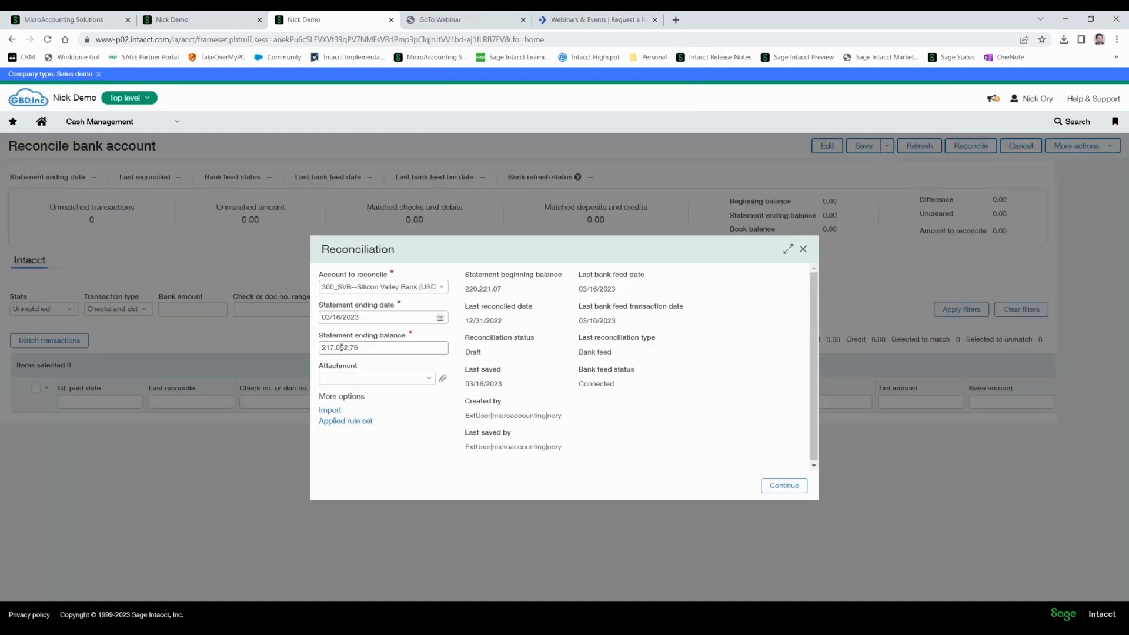
double_click(342, 347)
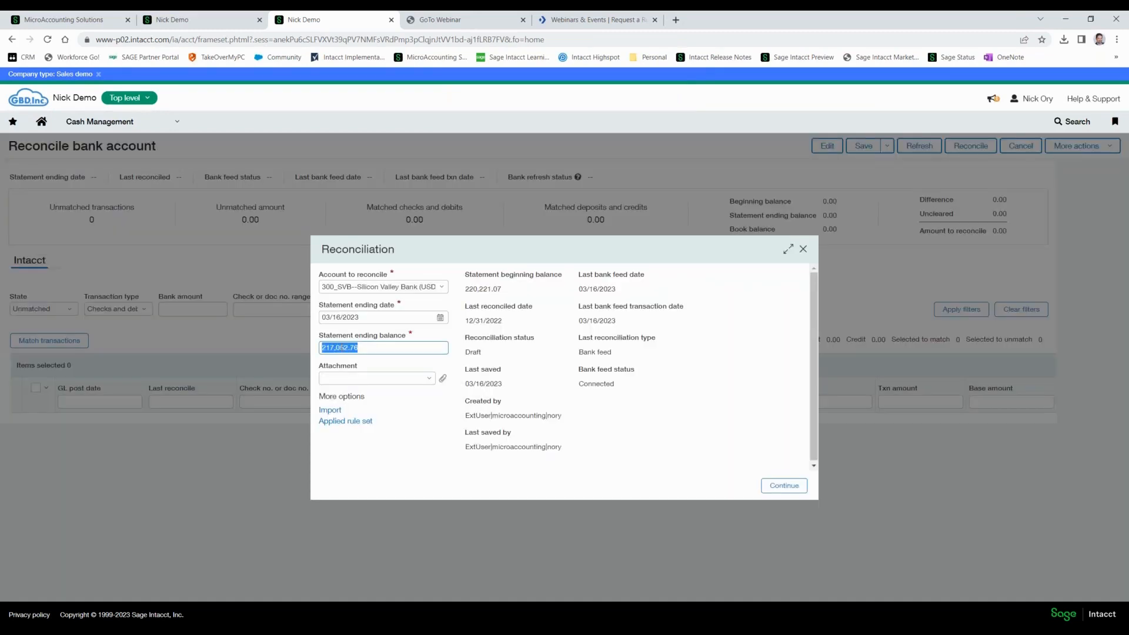
type("220150.15")
key("Tab")
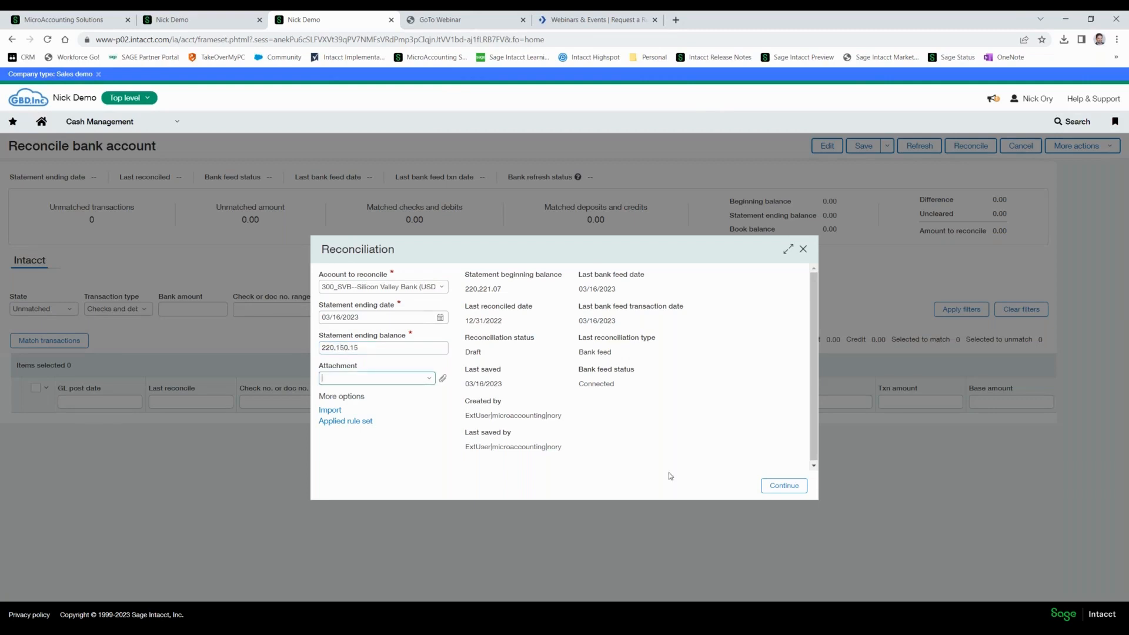
left_click(796, 486)
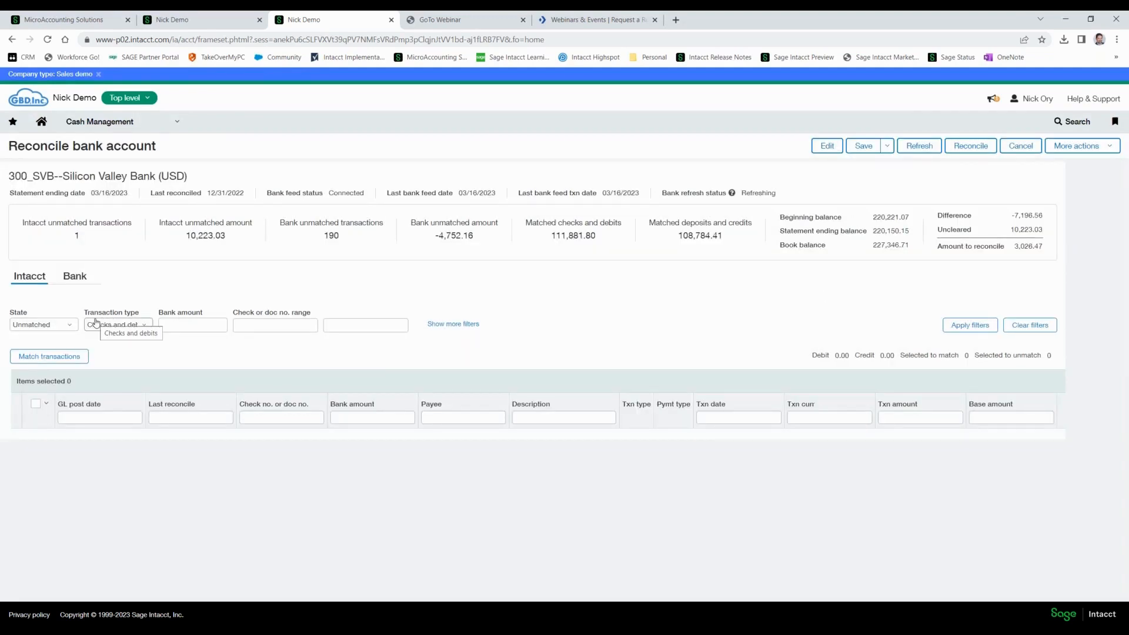
Show unmatched Intacct transactions of all types in the reopened reconciliation.
left_click(45, 325)
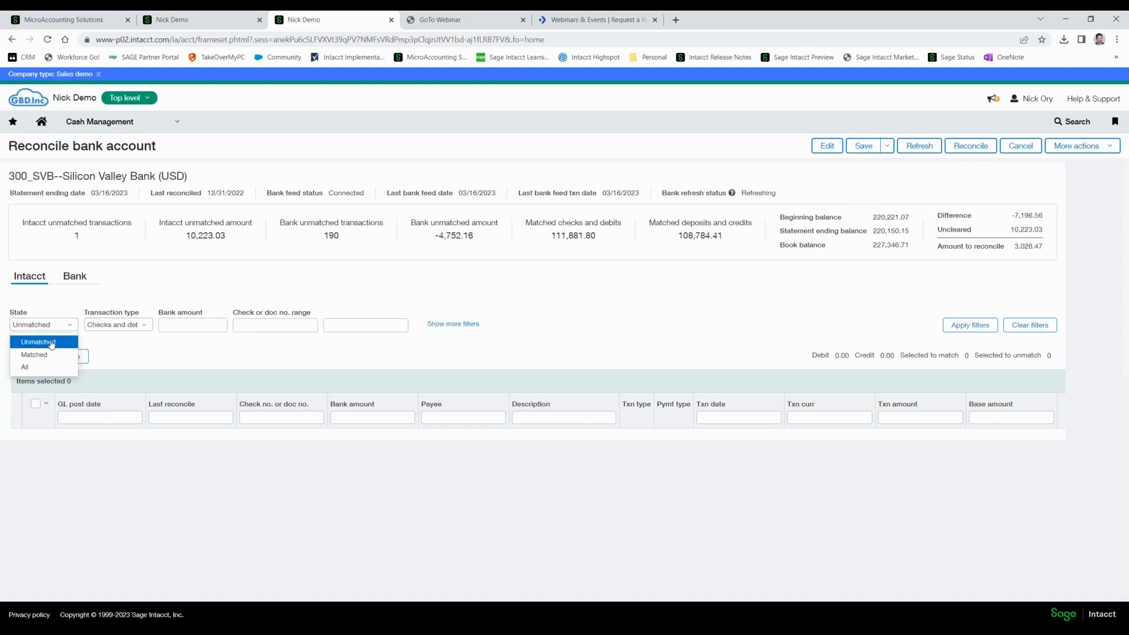
left_click(143, 326)
left_click(113, 386)
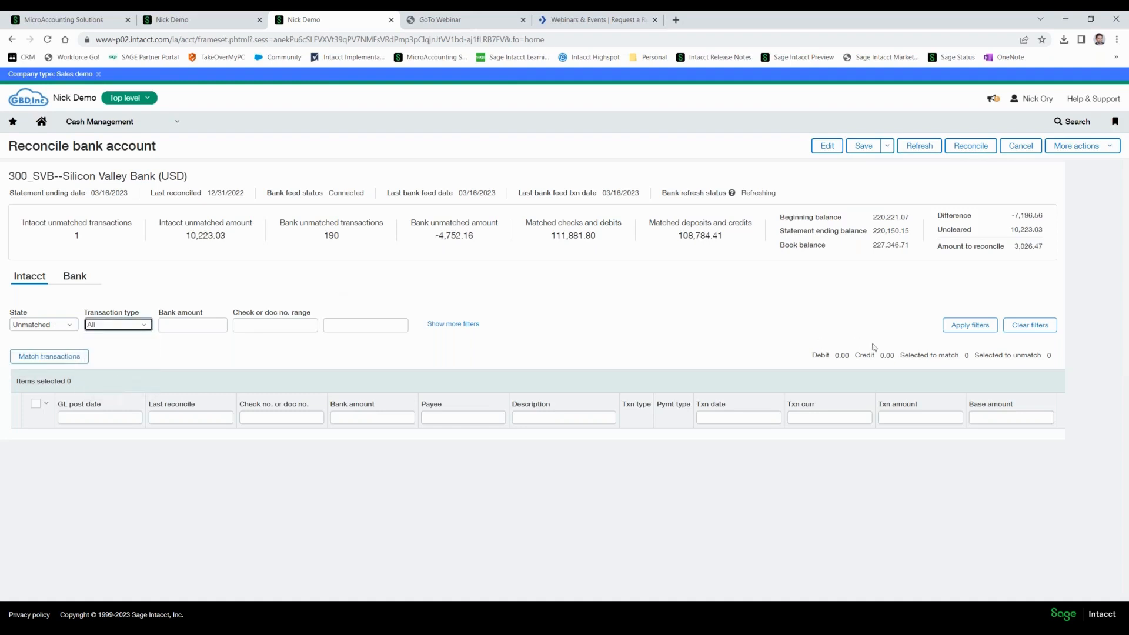
left_click(970, 326)
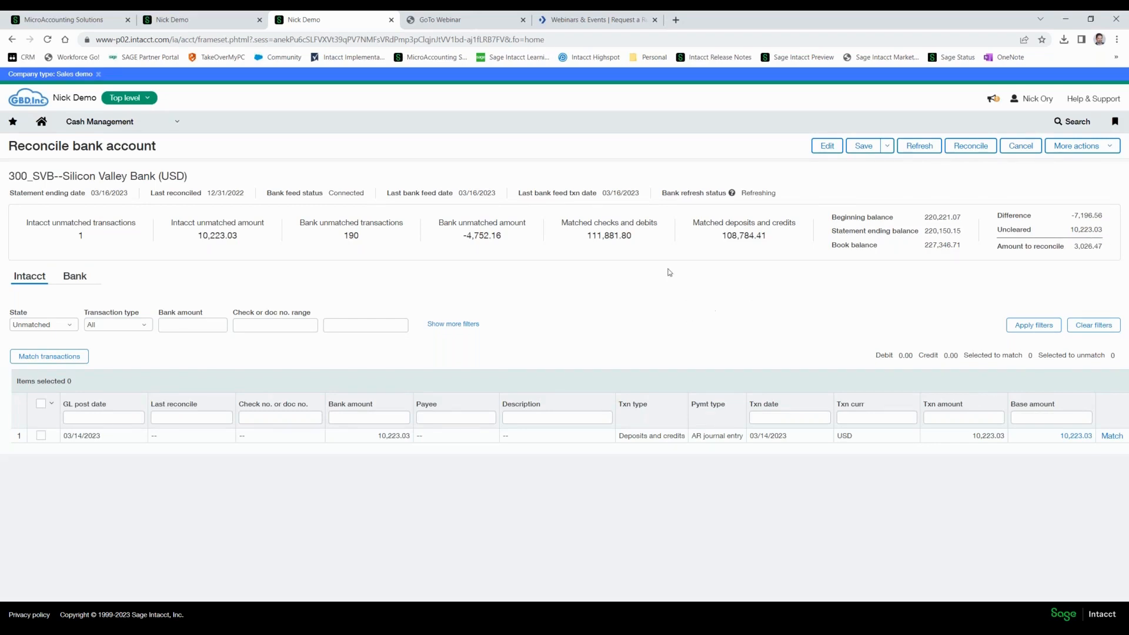
Leave the reconciliation and look through the Cash Management bank transactions list for matched and unmatched entries.
left_click(131, 130)
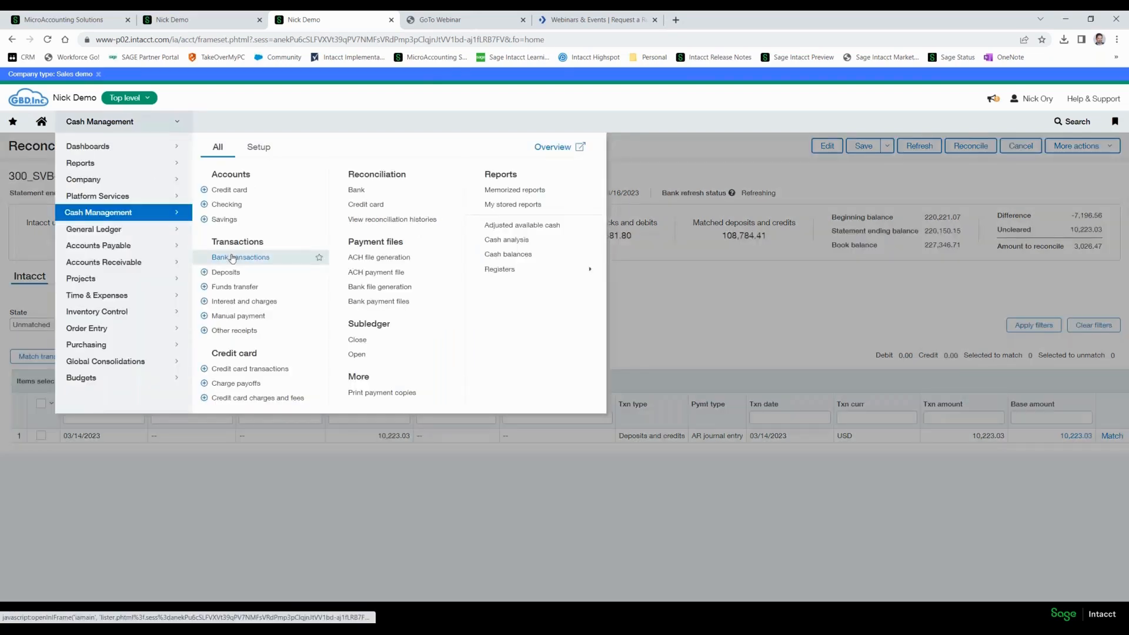
left_click(232, 258)
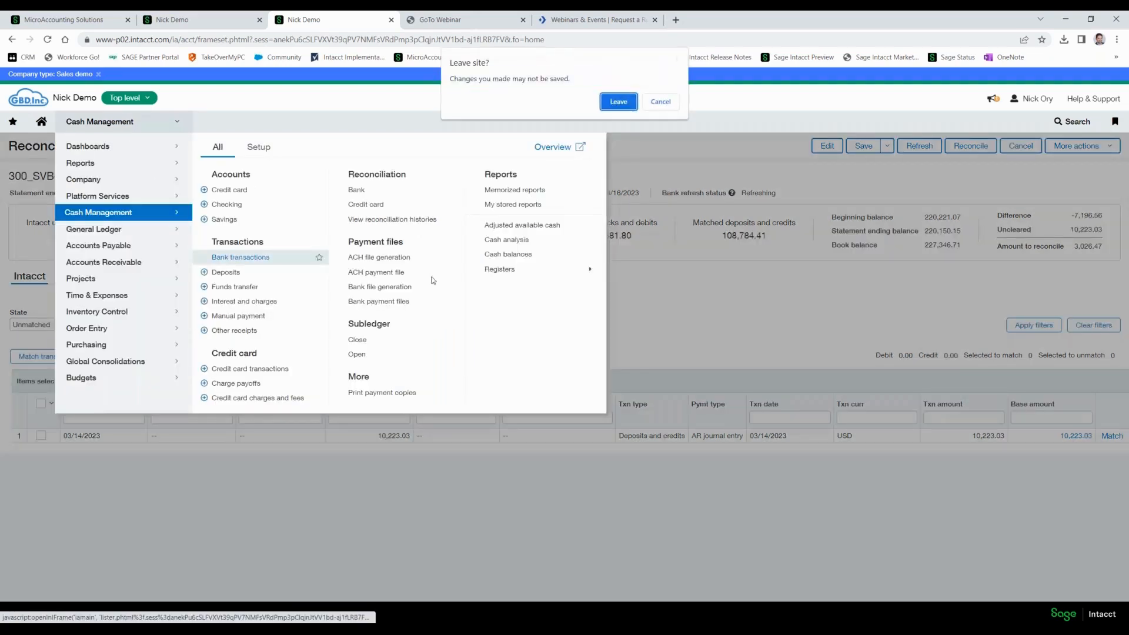
left_click(618, 102)
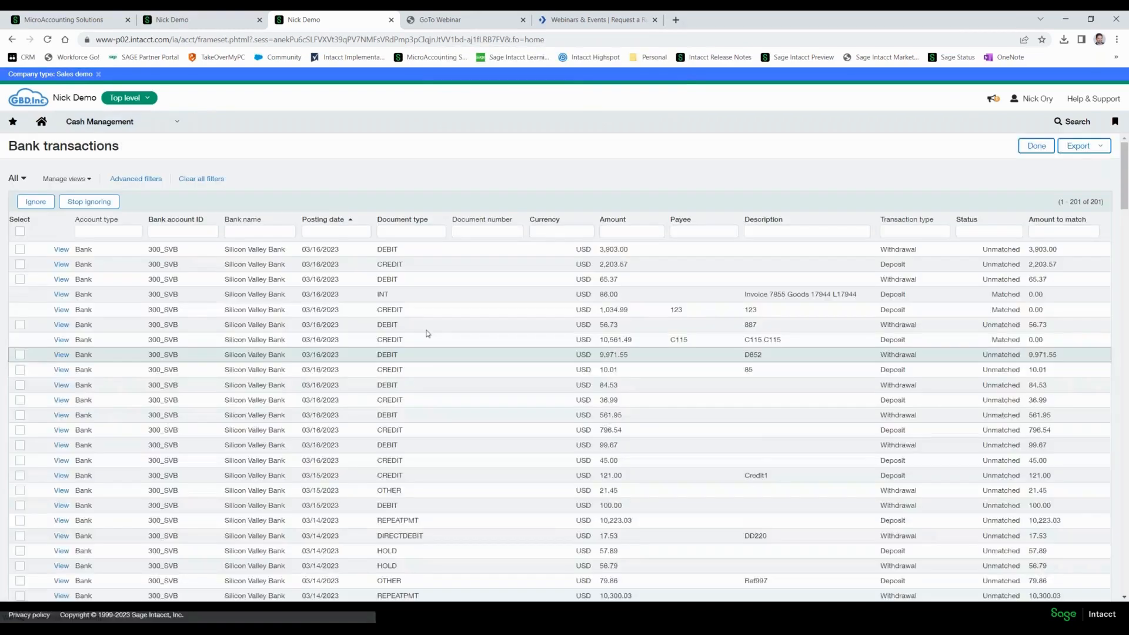
scroll(424, 341, "down", 10)
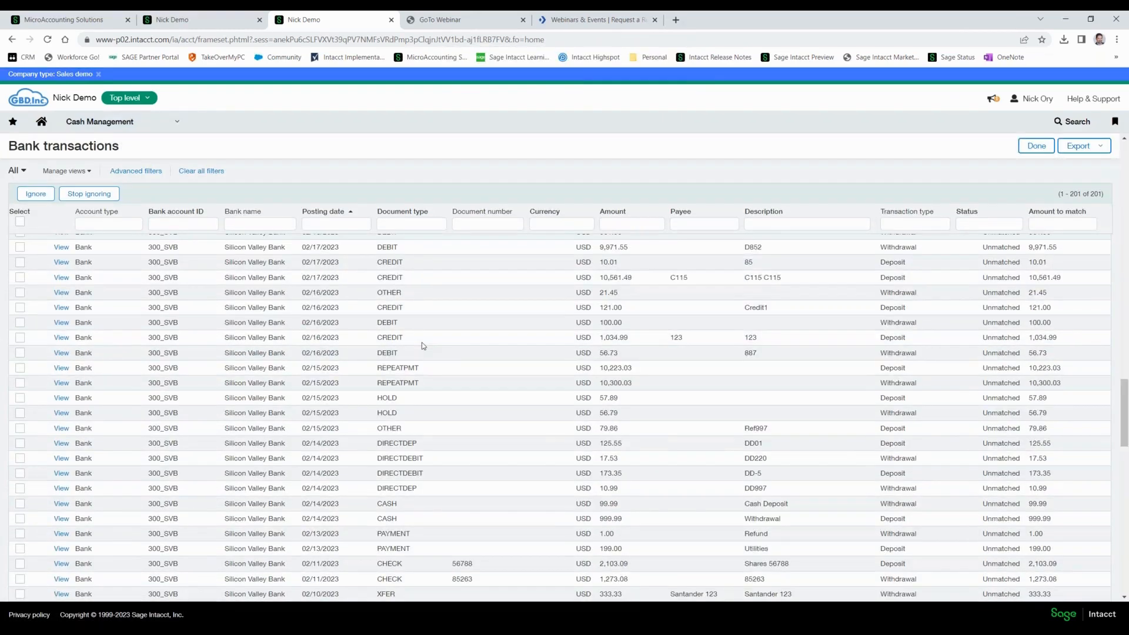
scroll(422, 342, "up", 15)
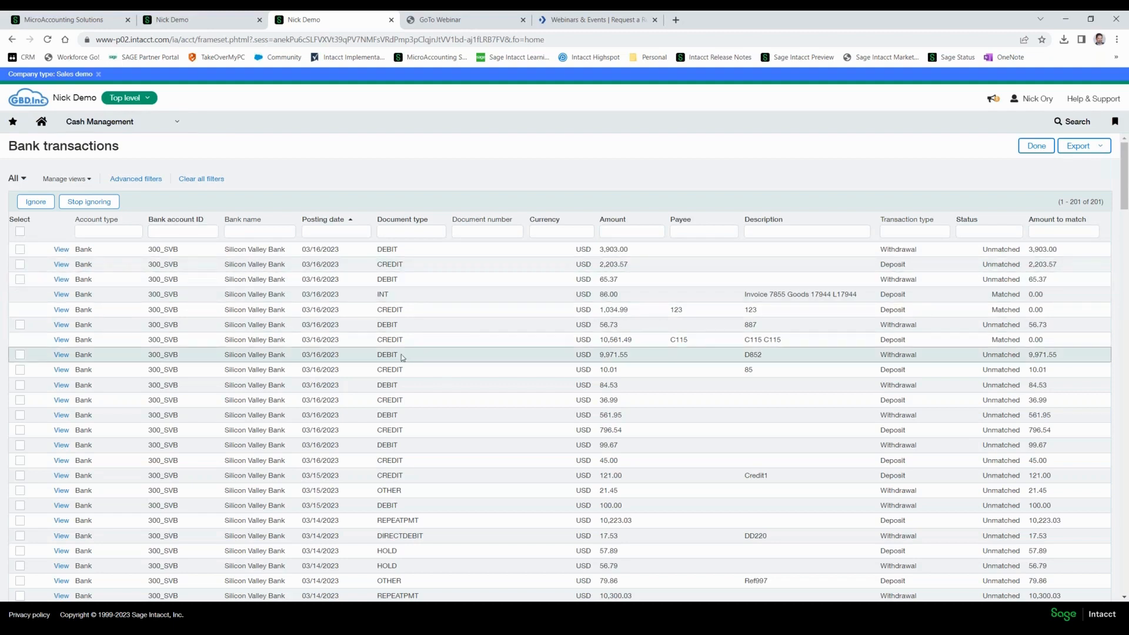
Return to bank reconciliation and continue the draft for 300_SVB Silicon Valley Bank.
left_click(171, 131)
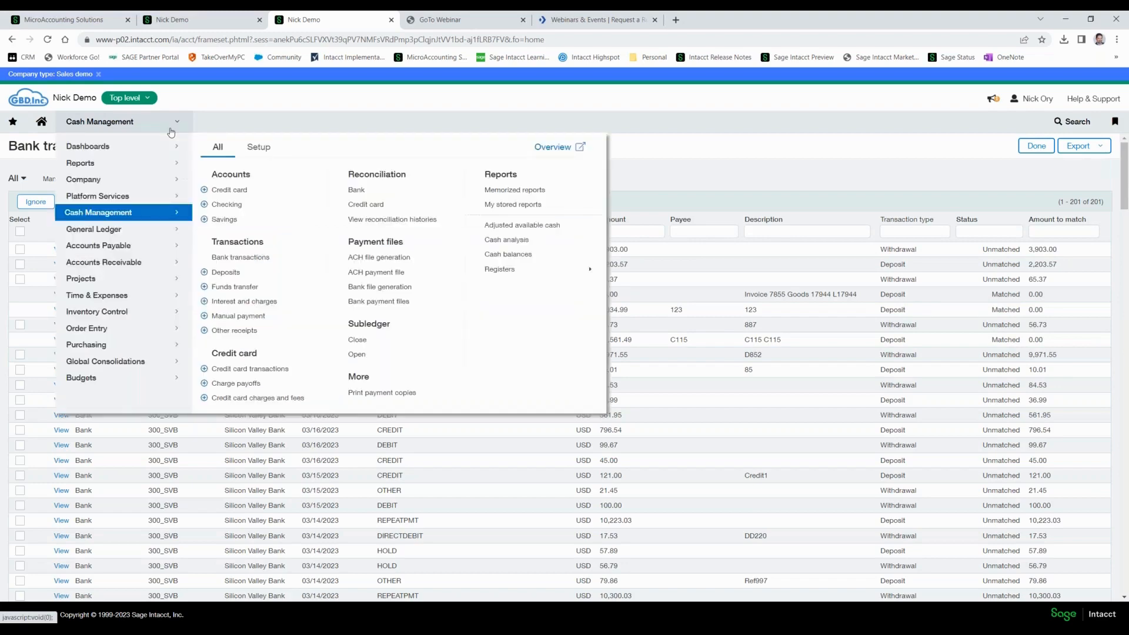
left_click(356, 189)
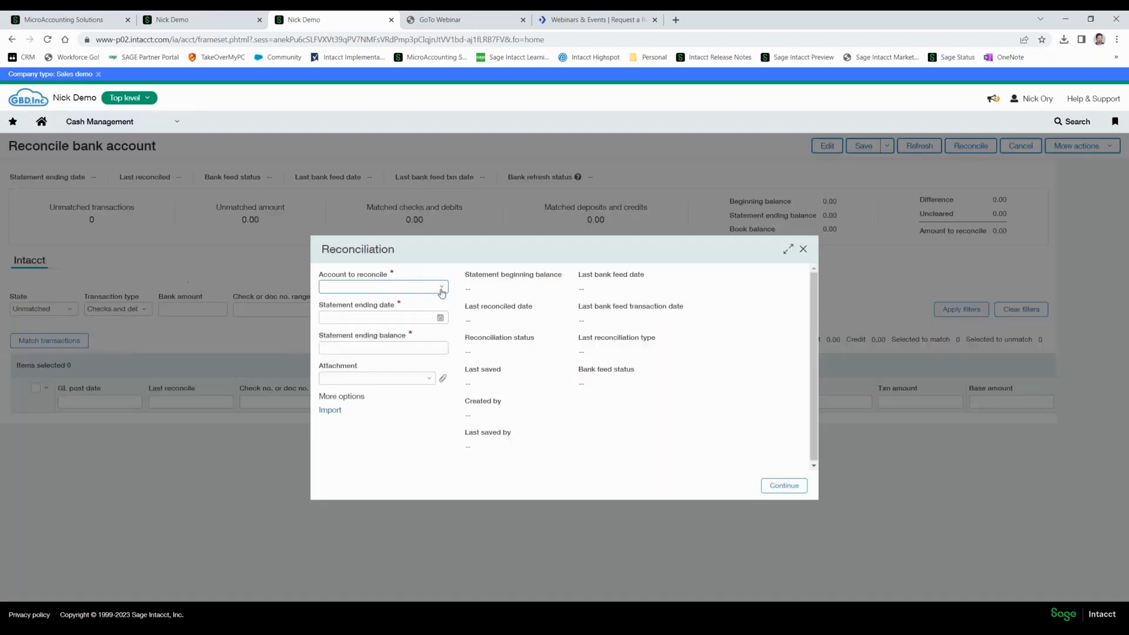
left_click(382, 286)
left_click(374, 331)
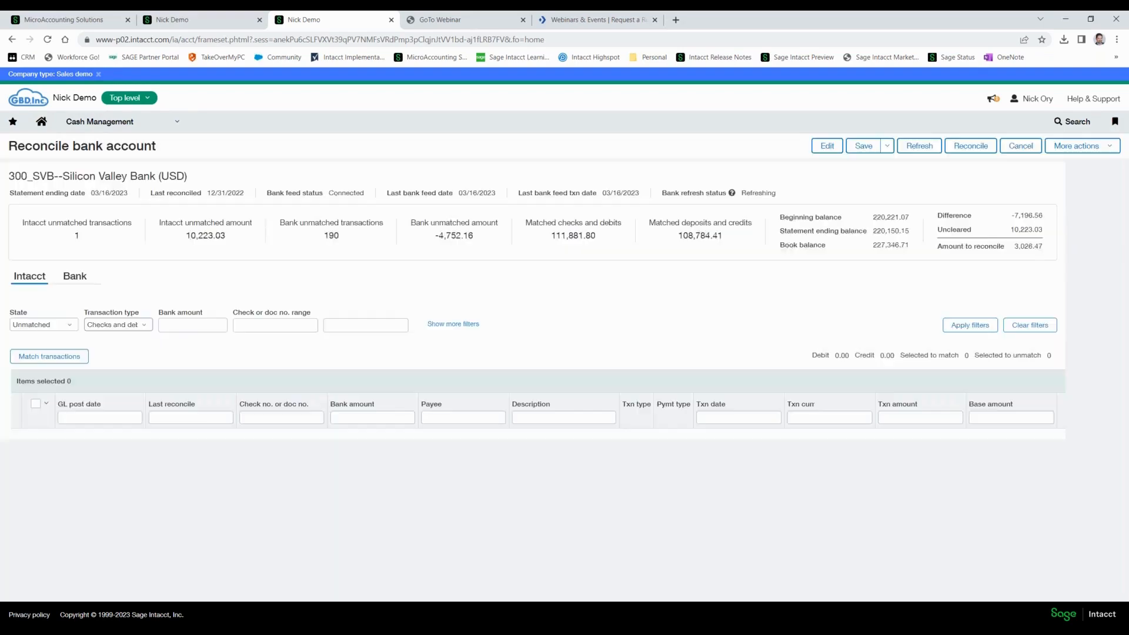
List the unmatched Intacct transactions of every type and display the unmatched bank-side transactions.
left_click(118, 326)
left_click(100, 387)
left_click(970, 325)
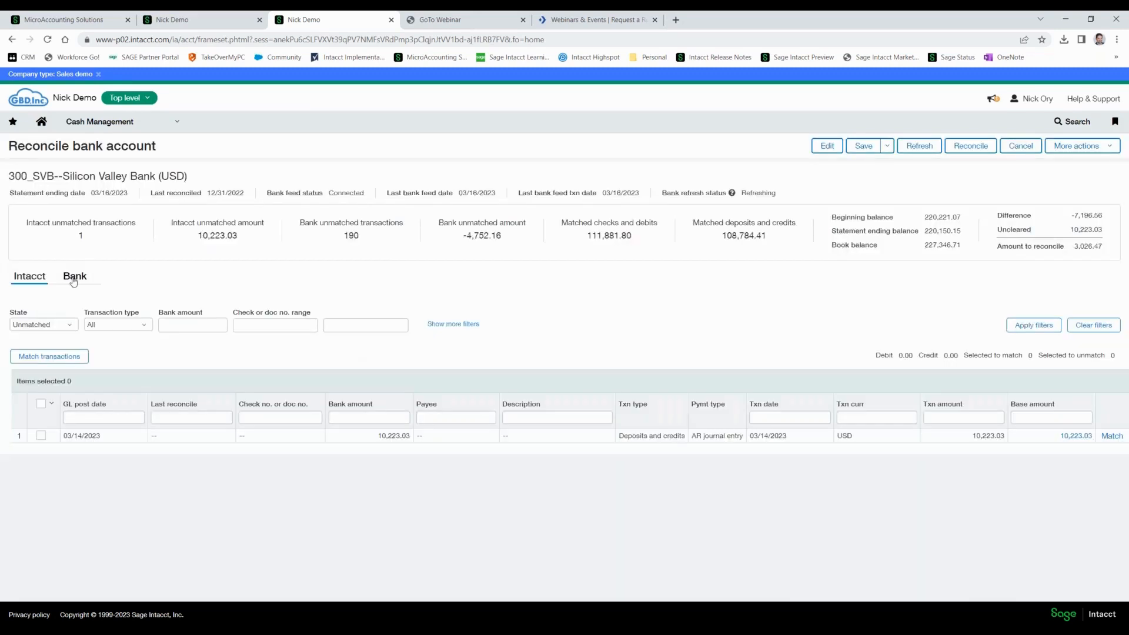
left_click(74, 280)
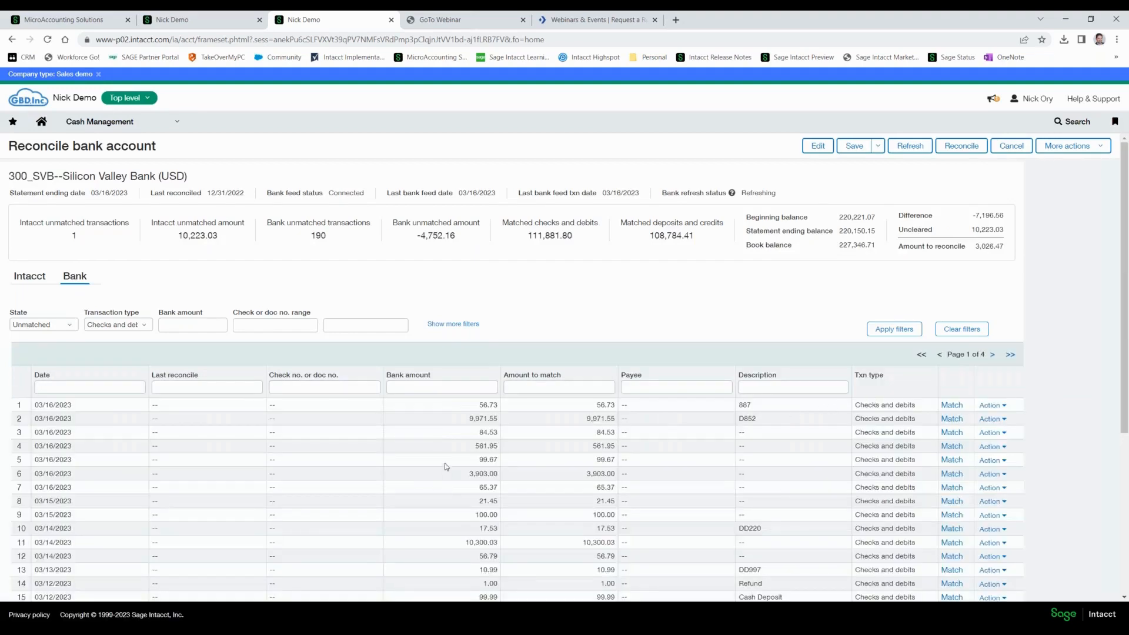
Look through the unmatched bank-side checks and debits, and return to the unmatched Intacct transactions.
scroll(447, 467, "down", 5)
scroll(445, 464, "up", 3)
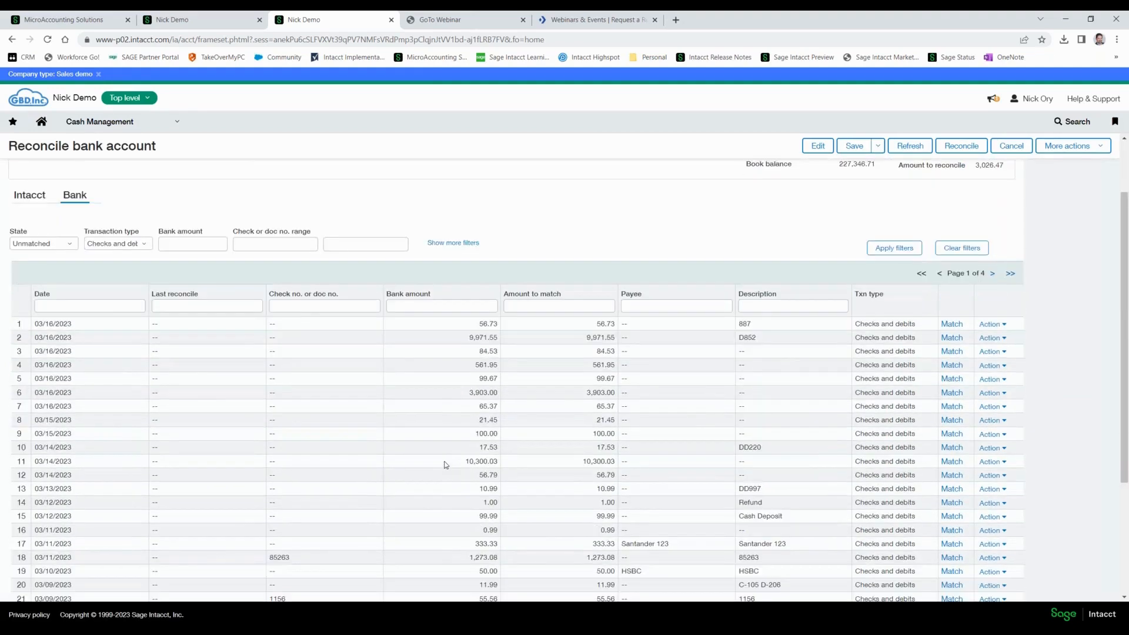
scroll(445, 464, "up", 2)
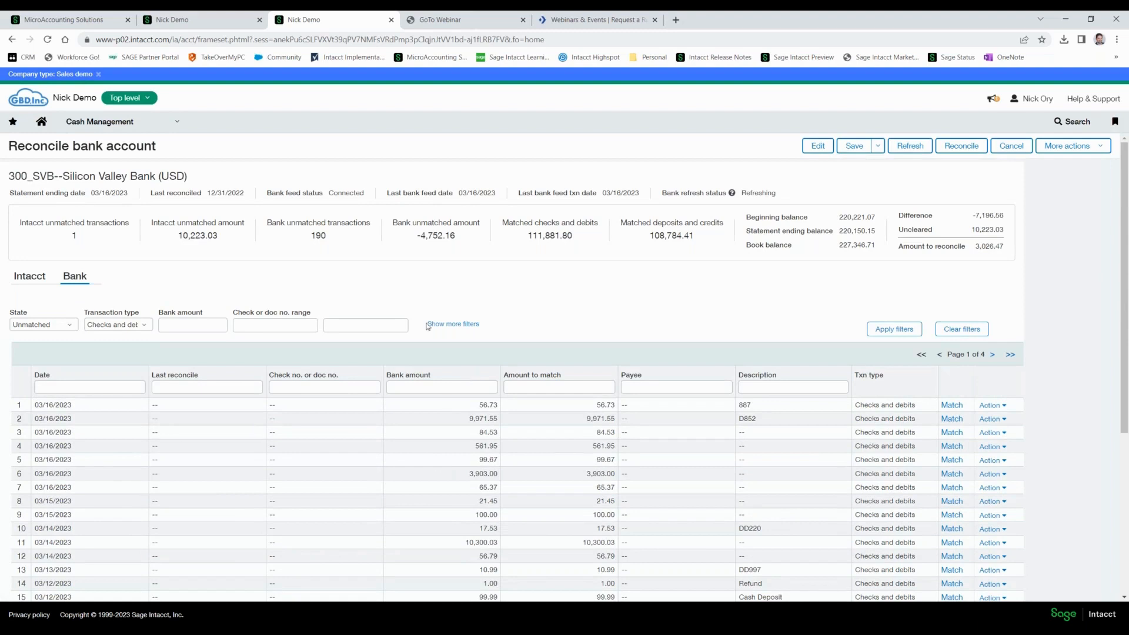
left_click(31, 281)
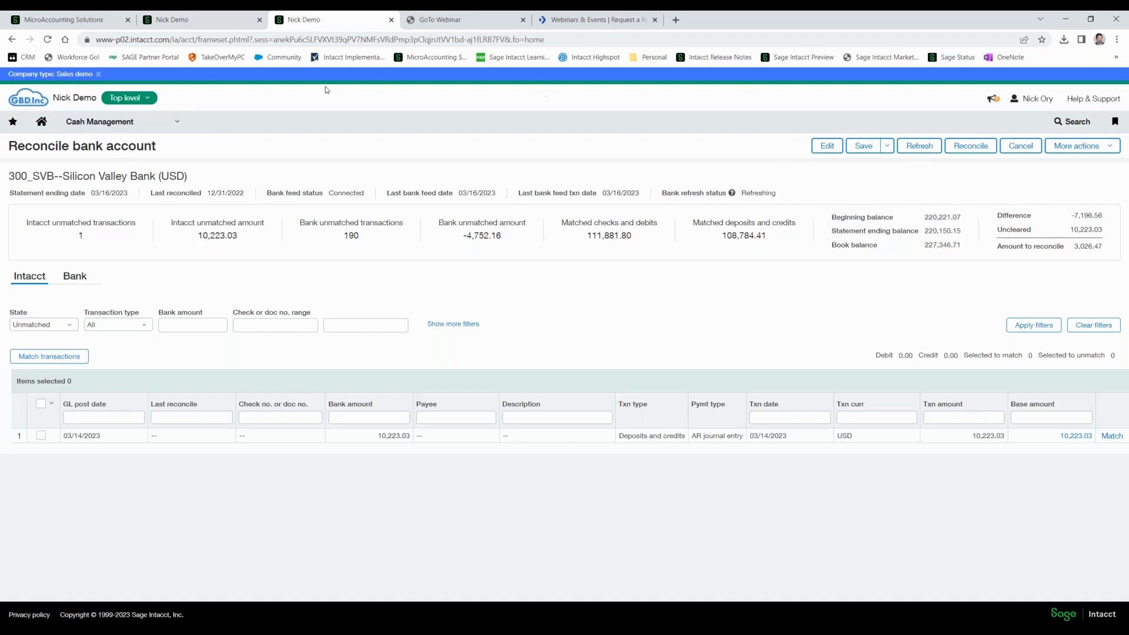
Leave the reconciliation and open the Cash Management bank transactions list.
left_click(164, 120)
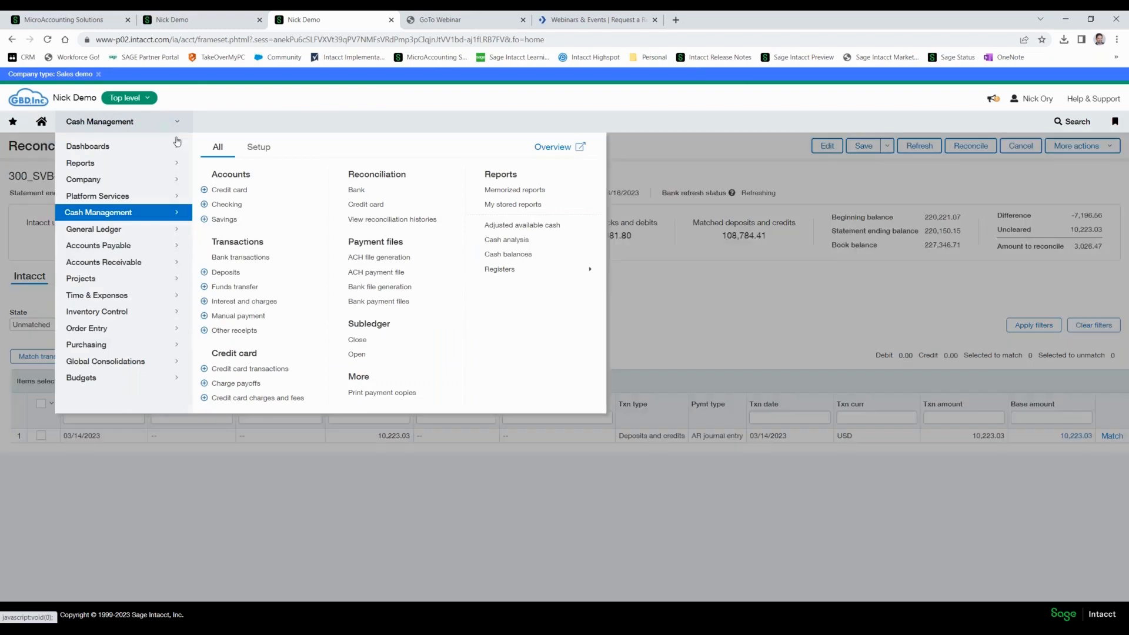
left_click(240, 257)
left_click(615, 105)
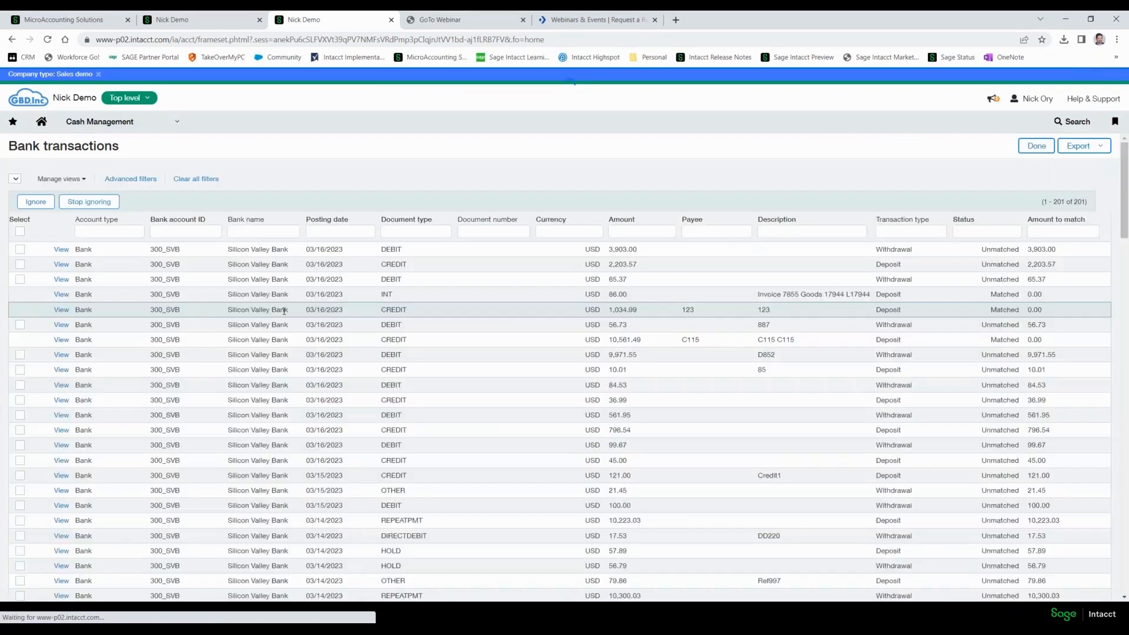
Filter the bank transactions by the status Unmatched and select all of the filtered transactions.
left_click(1008, 232)
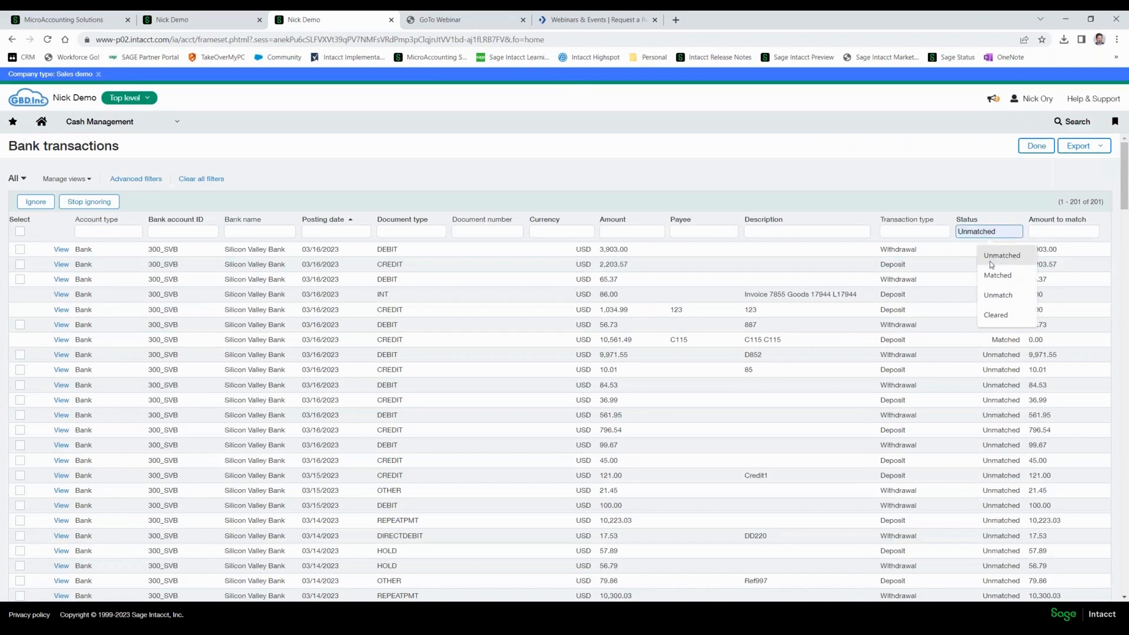
left_click(991, 259)
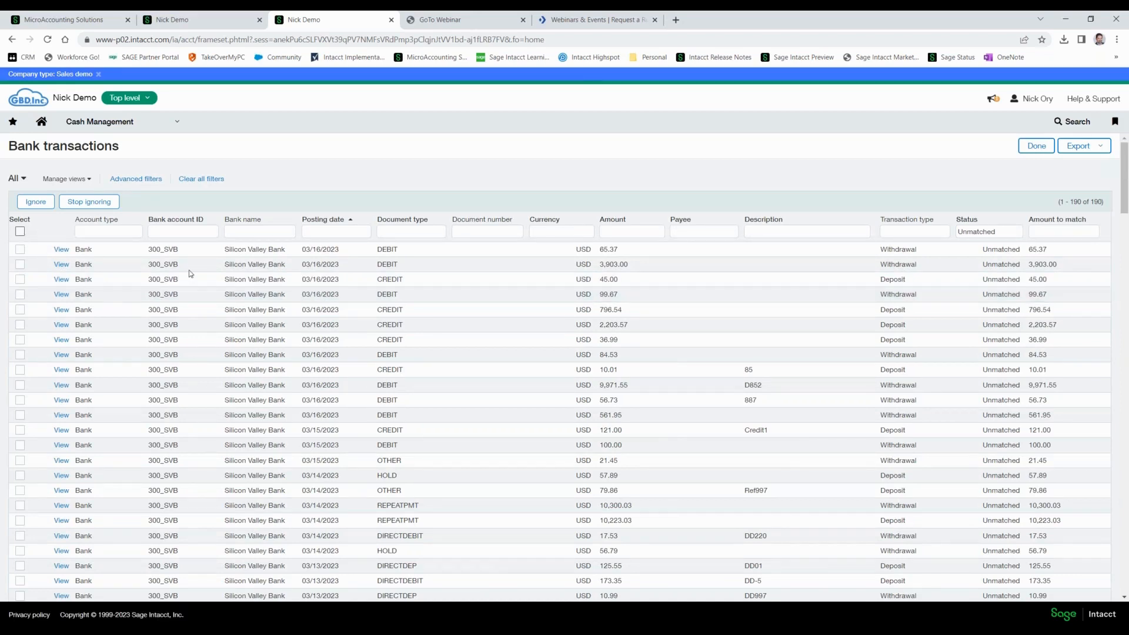
left_click(20, 231)
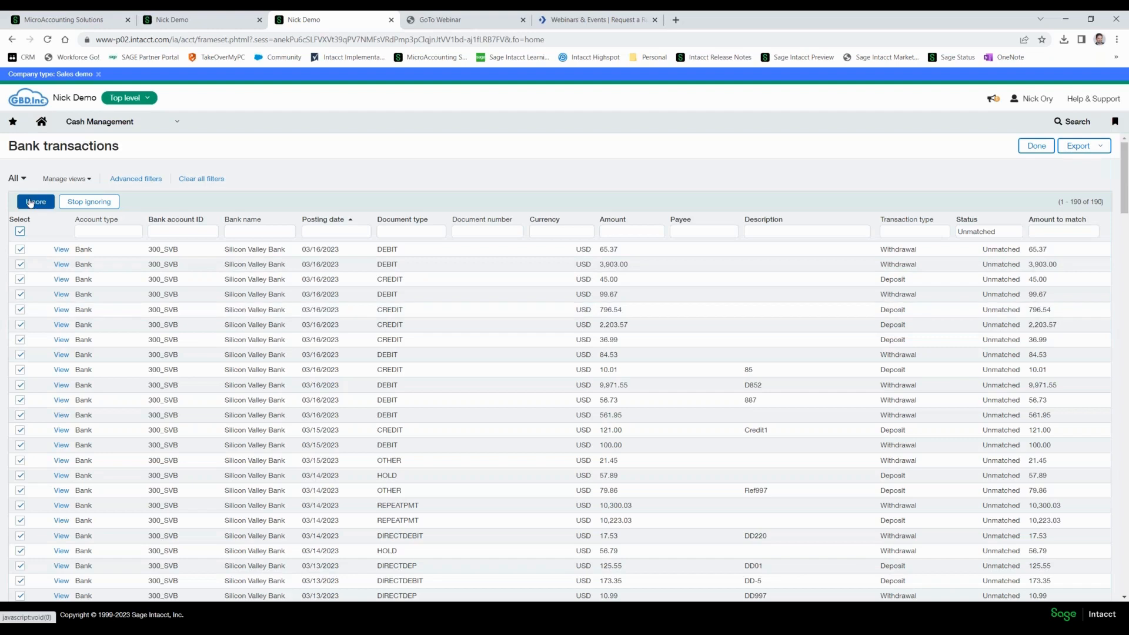